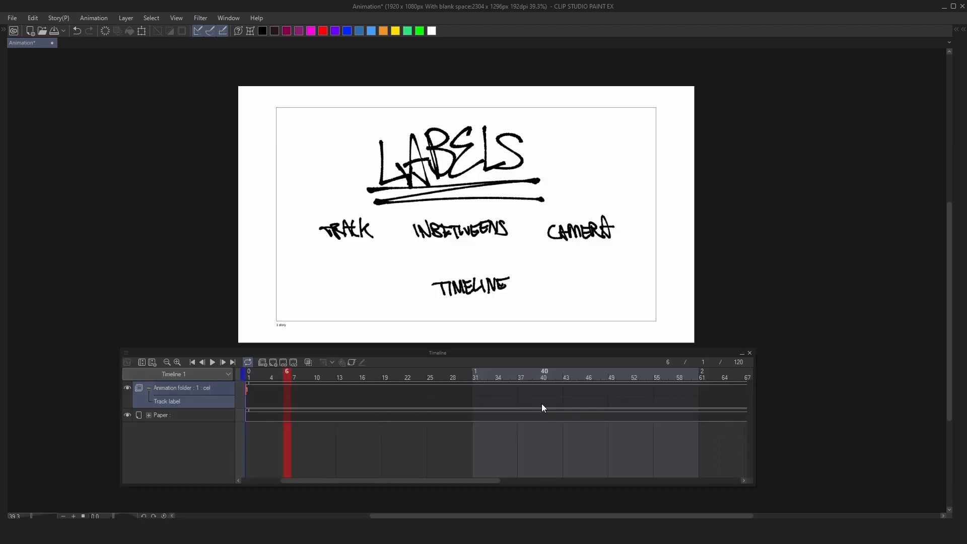
# Step: Add a new animation cel at frame 40 of the animation folder, carrying the track label "sad"
pyautogui.click(542, 404)
pyautogui.click(273, 362)
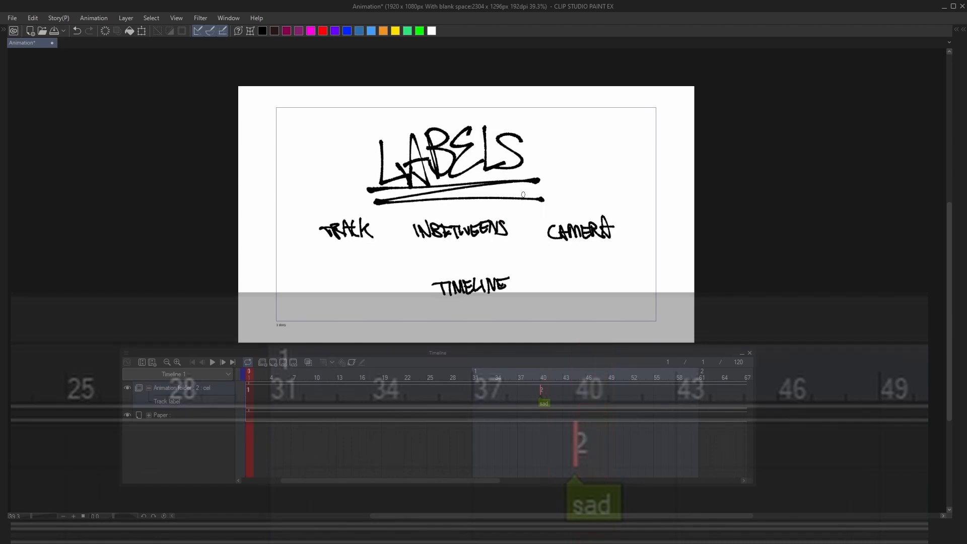
# Step: Draw a round red face with two eyes and a mouth over the word INBETWEENS, and undo the strokes
pyautogui.moveTo(504, 195)
pyautogui.mouseDown()
pyautogui.moveTo(482, 202)
pyautogui.moveTo(496, 194)
pyautogui.mouseUp()
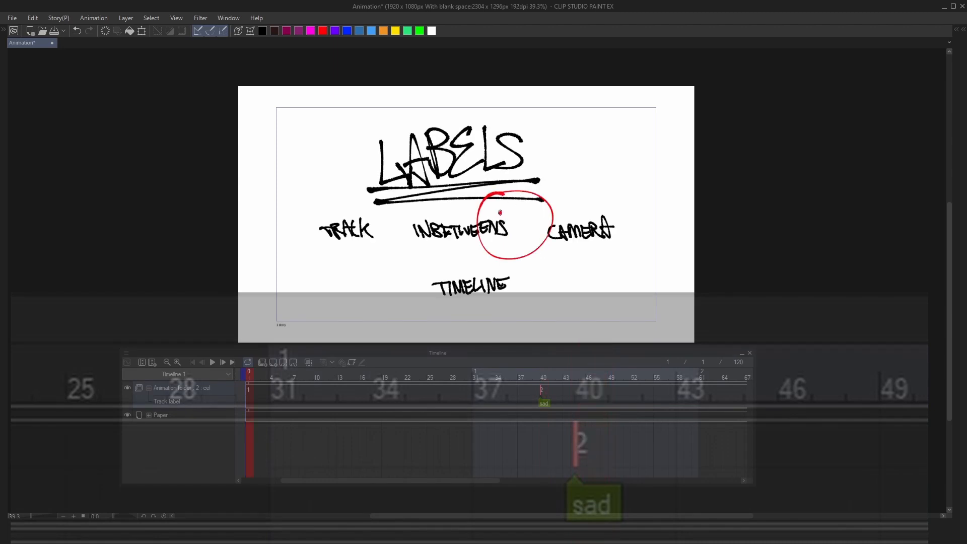
pyautogui.click(500, 213)
pyautogui.click(531, 207)
pyautogui.moveTo(498, 233); pyautogui.dragTo(536, 229)
pyautogui.hotkey('ctrl', 'z')
pyautogui.hotkey('ctrl', 'z')
pyautogui.hotkey('ctrl', 'z')
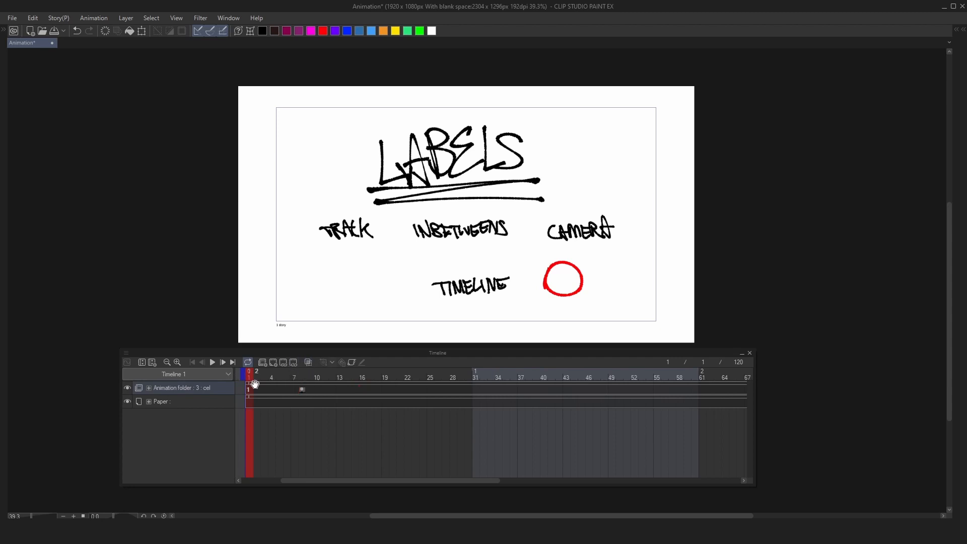
# Step: Move the track label of the Camera 1 layer from frame 11 to frame 8 and collapse the camera track
pyautogui.click(101, 17)
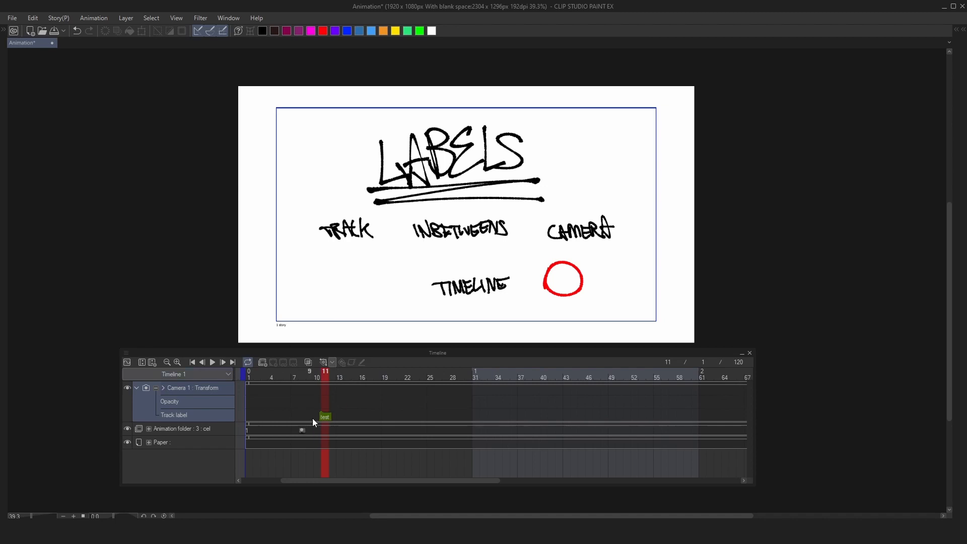
pyautogui.moveTo(325, 416); pyautogui.dragTo(303, 417)
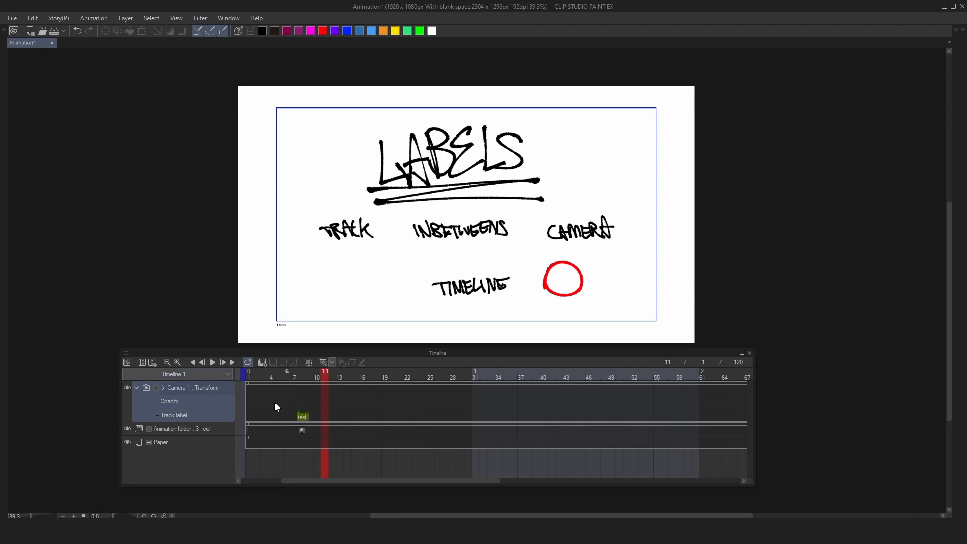
pyautogui.click(160, 387)
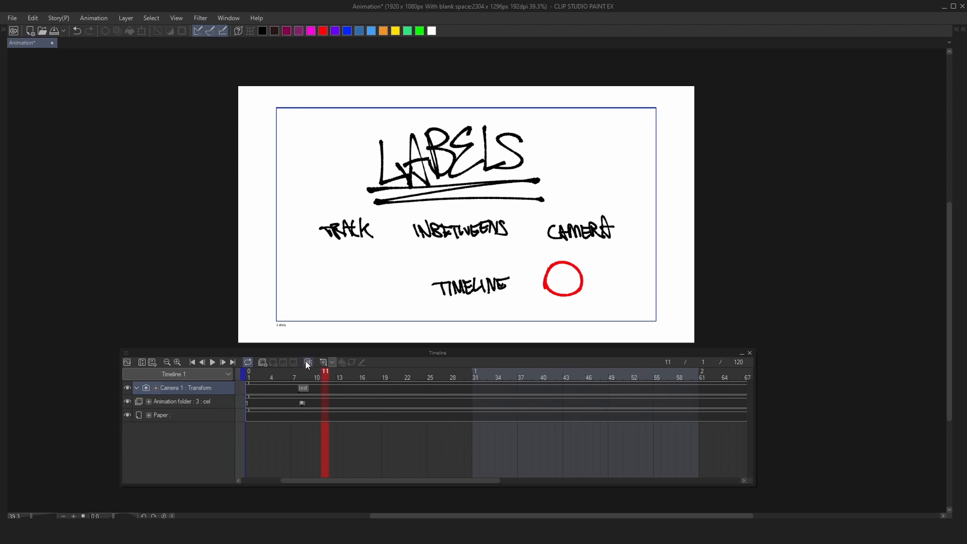
# Step: Create a timeline label named "wghjfdhsg" at frame 8
pyautogui.click(302, 377)
pyautogui.click(84, 18)
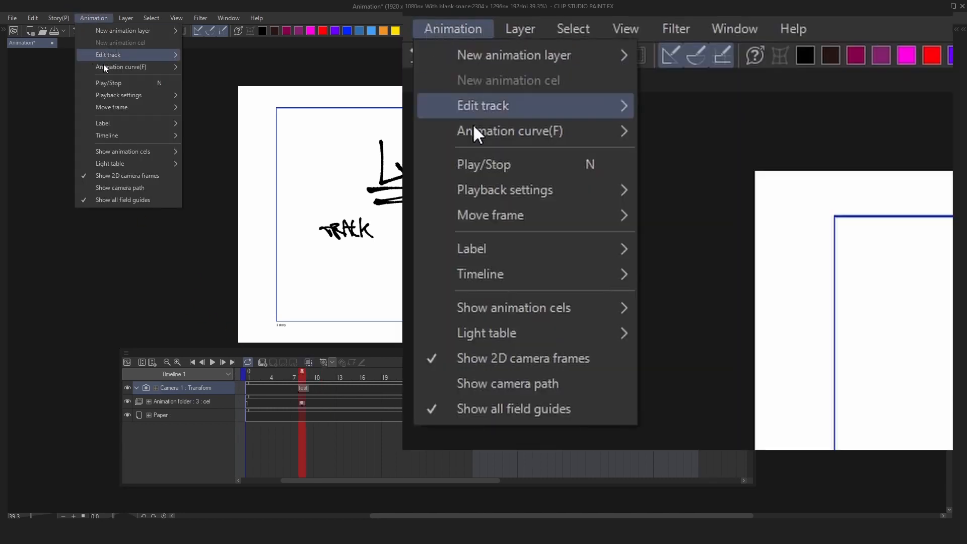
pyautogui.moveTo(122, 122)
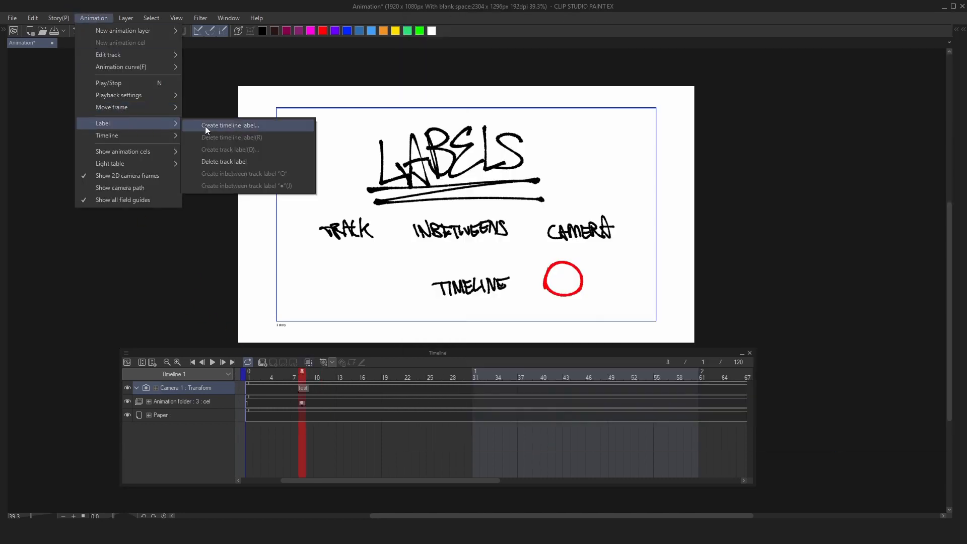
pyautogui.click(204, 126)
pyautogui.write('wghjfdhsg')
pyautogui.press('Return')
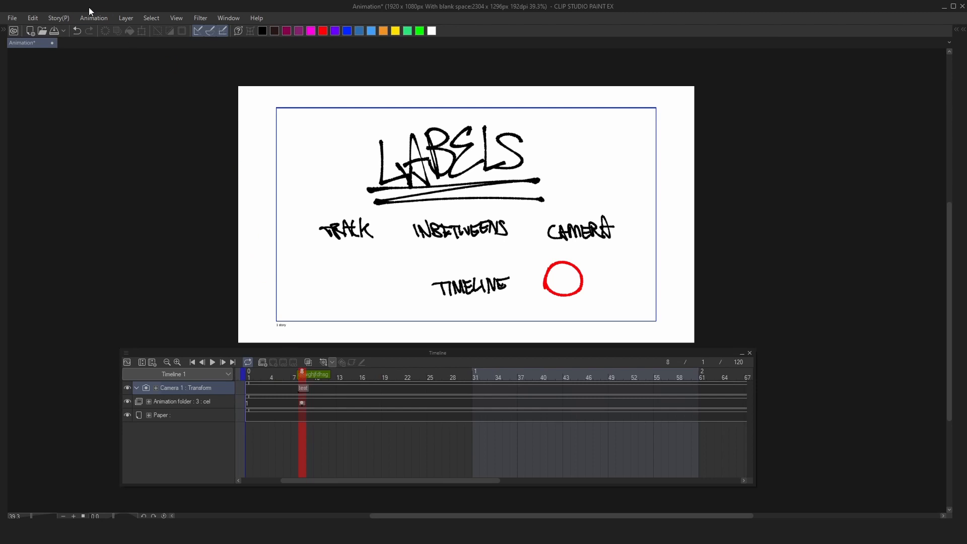
# Step: Delete the timeline label at frame 8
pyautogui.click(94, 19)
pyautogui.moveTo(130, 124)
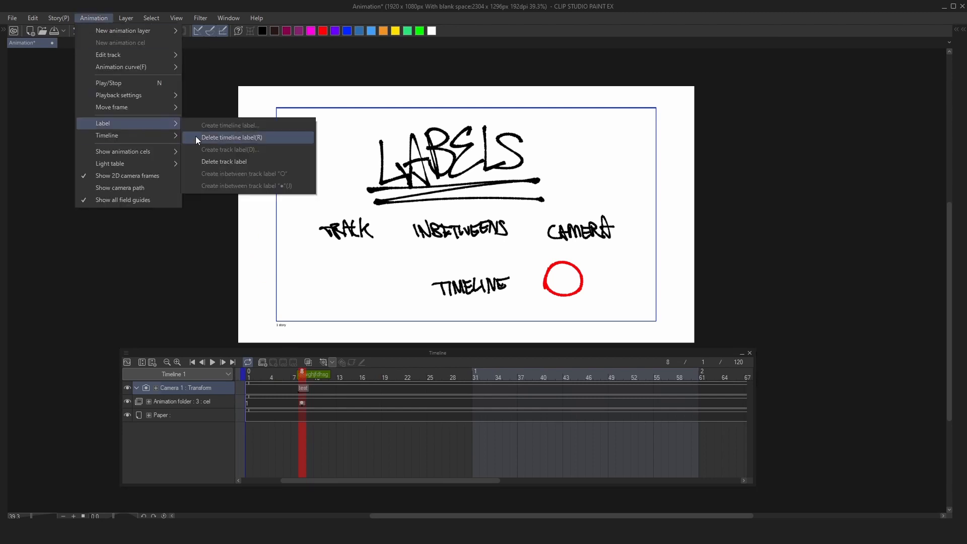
pyautogui.click(231, 137)
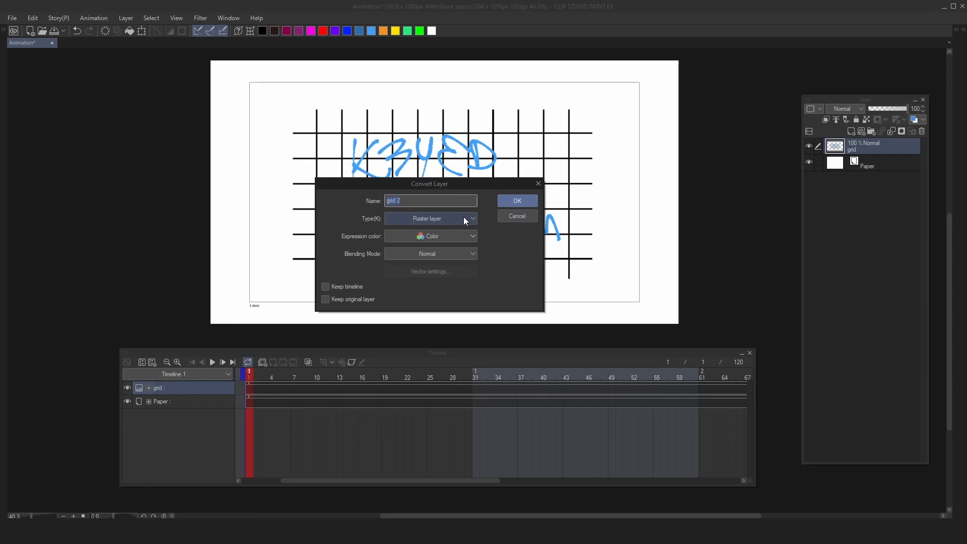
# Step: Choose Image material layer as the conversion type for the grid layer
pyautogui.click(463, 219)
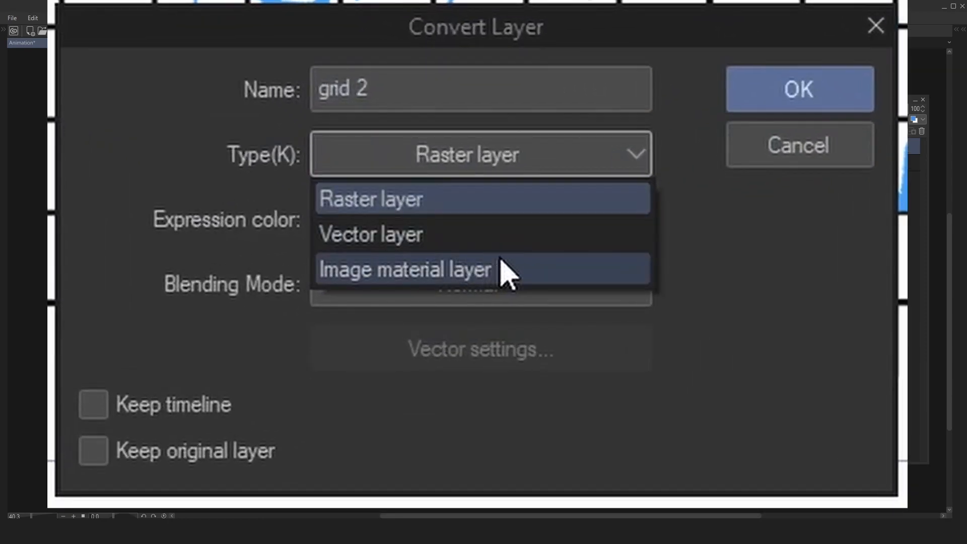
pyautogui.click(486, 267)
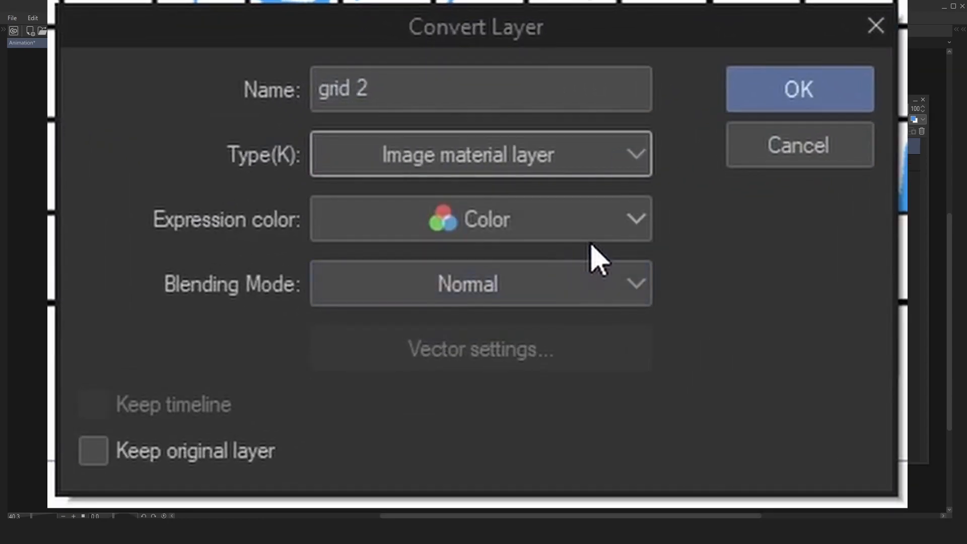
# Step: Draw a red line along the upper edge of the grid drawing and convert the grid layer to an image material layer
pyautogui.moveTo(328, 108)
pyautogui.mouseDown()
pyautogui.moveTo(555, 129)
pyautogui.moveTo(563, 166)
pyautogui.mouseUp()
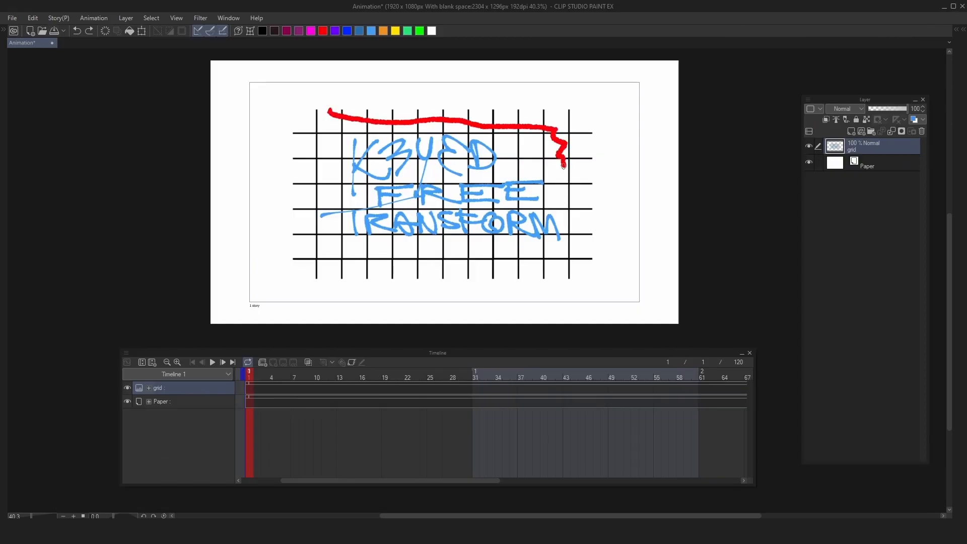
pyautogui.rightClick(858, 148)
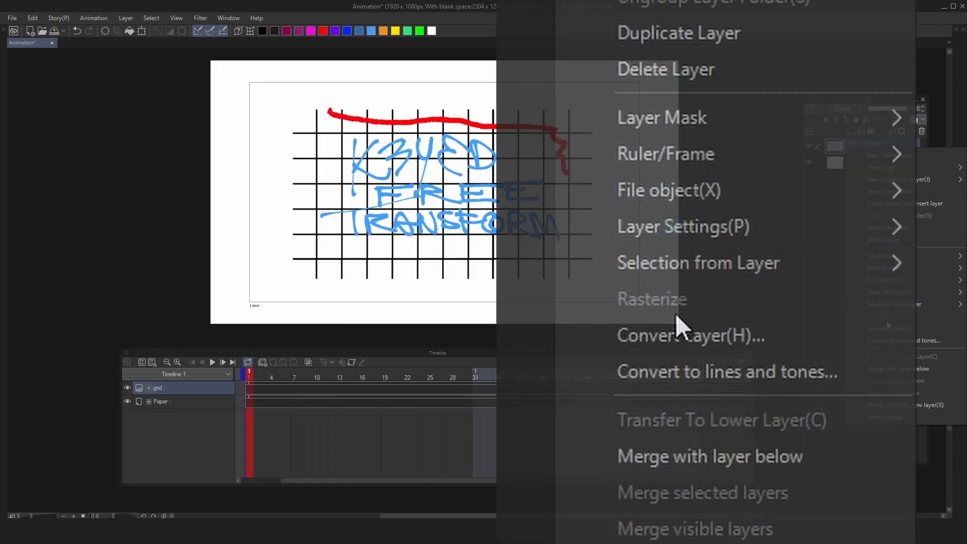
pyautogui.click(889, 328)
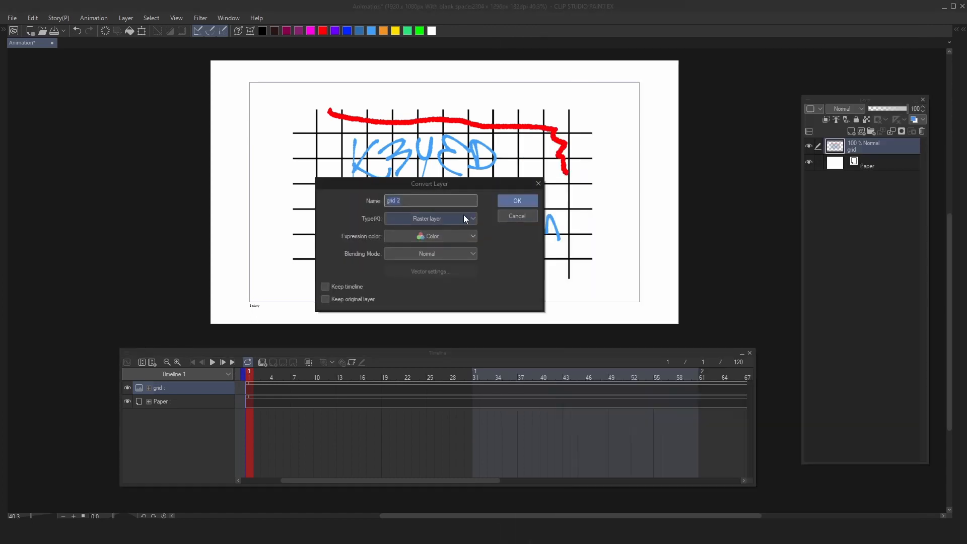
pyautogui.click(464, 218)
pyautogui.click(436, 252)
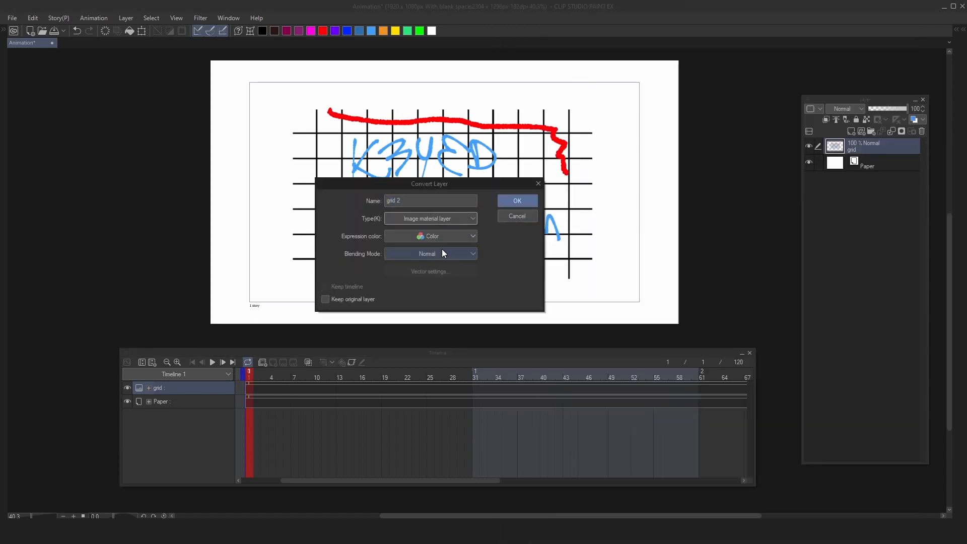
pyautogui.click(517, 201)
# Step: Start a Free Transform on the converted grid image and accept it
pyautogui.hotkey('ctrl', 'shift', 't')
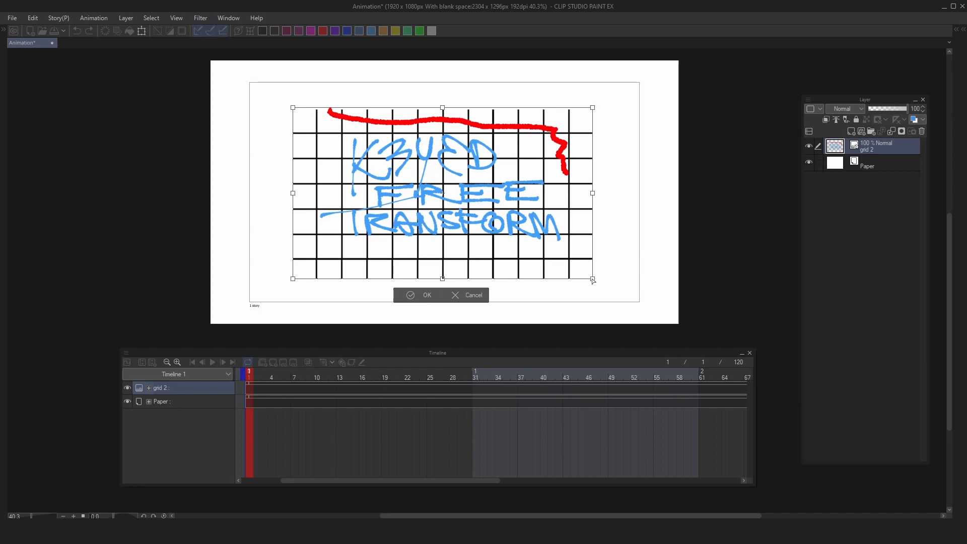
pyautogui.click(414, 296)
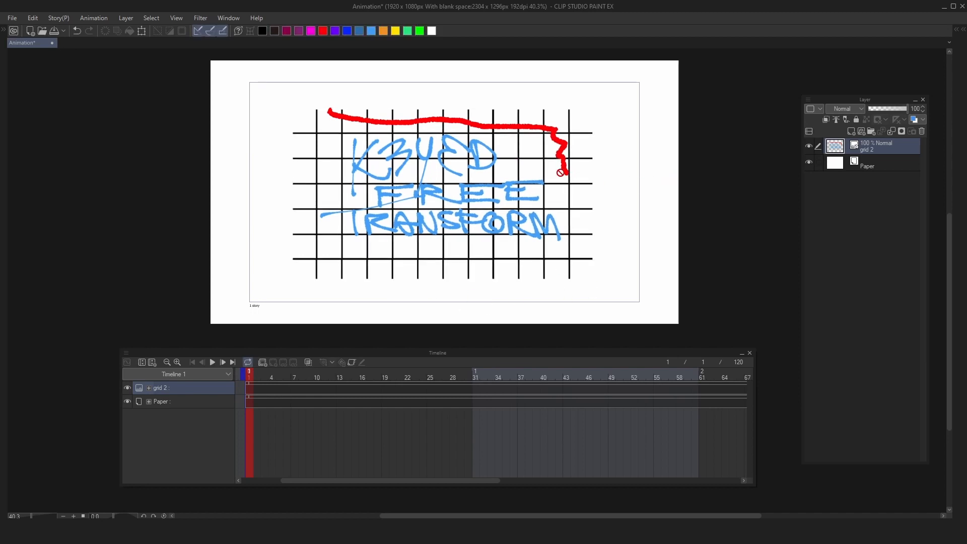
# Step: Enable keyframes on the grid image layer and distort its corners freely into perspective shapes at frames 3 and 30
pyautogui.click(351, 364)
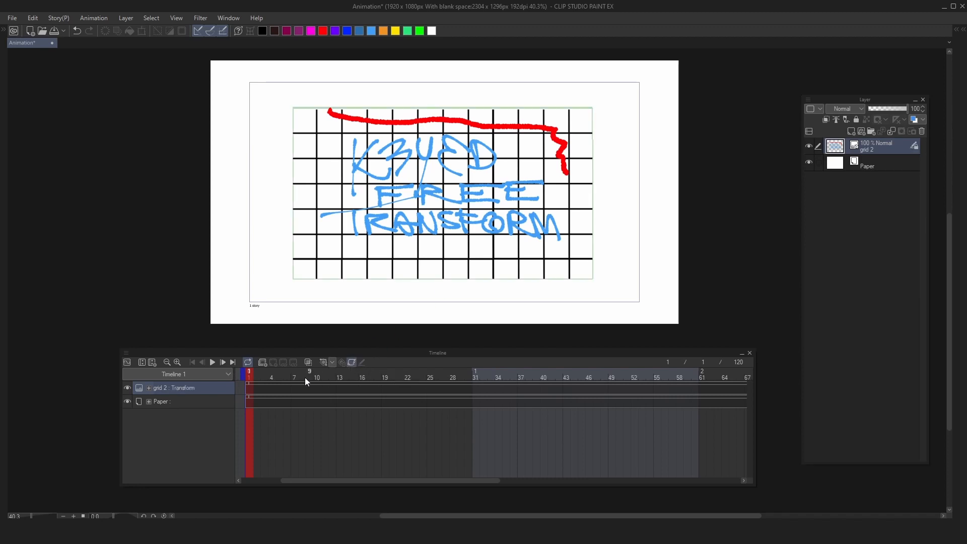
pyautogui.click(264, 373)
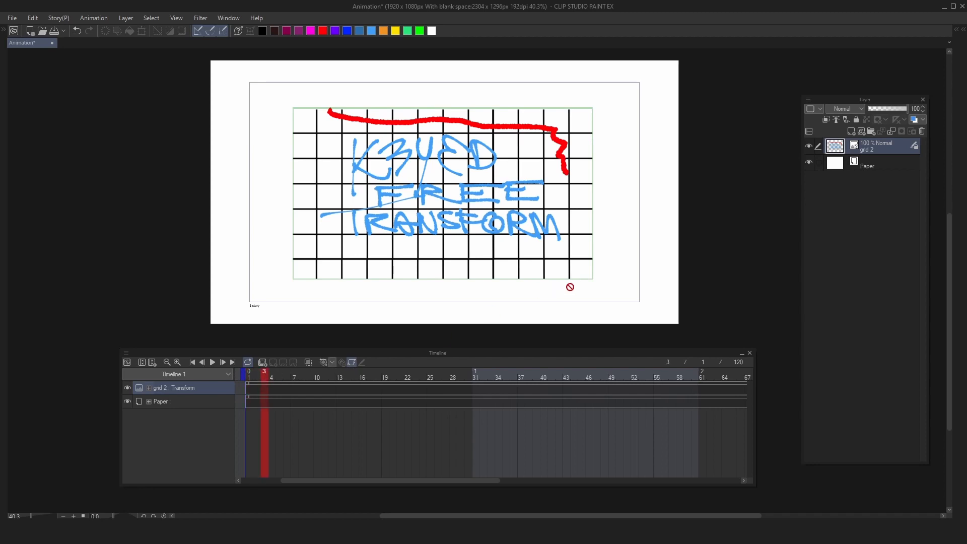
pyautogui.moveTo(592, 280); pyautogui.dragTo(615, 265)
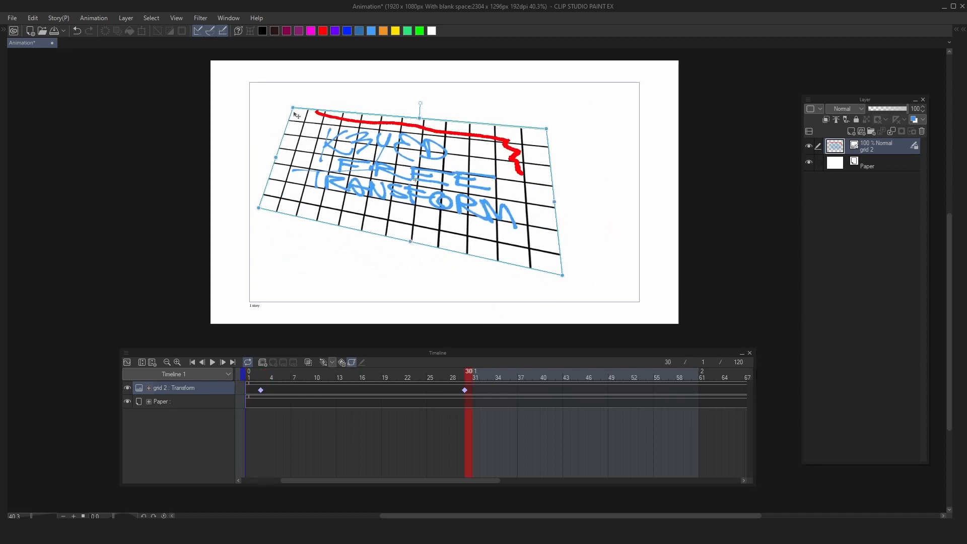
pyautogui.moveTo(295, 114); pyautogui.dragTo(374, 127)
# Step: Return to the start of the timeline and play back the keyframed grid distortion
pyautogui.click(195, 365)
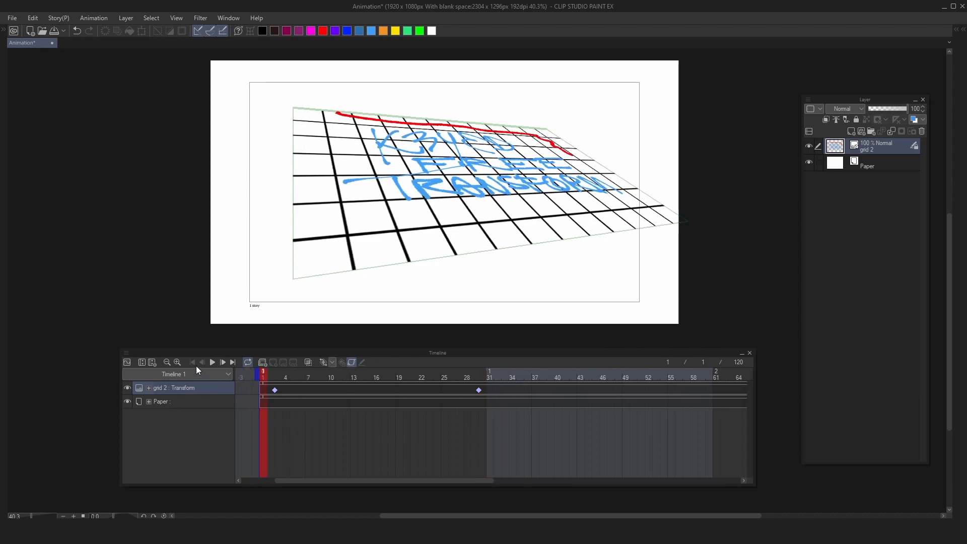
pyautogui.press('space')
pyautogui.click(264, 369)
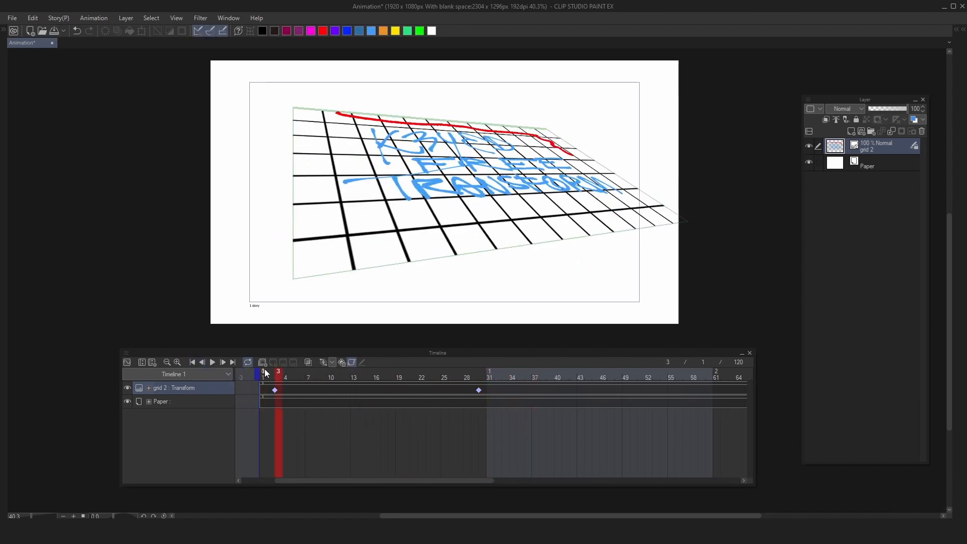
pyautogui.press('space')
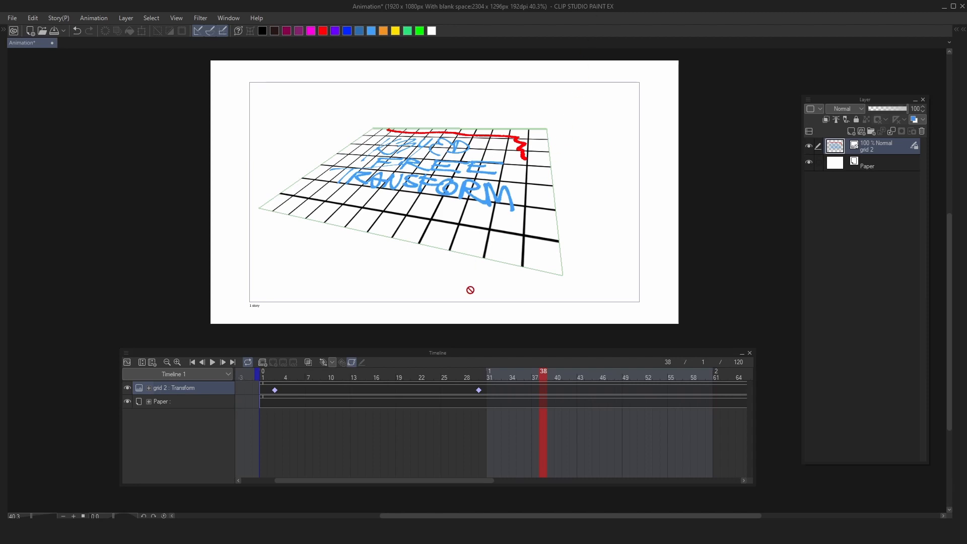
pyautogui.click(281, 380)
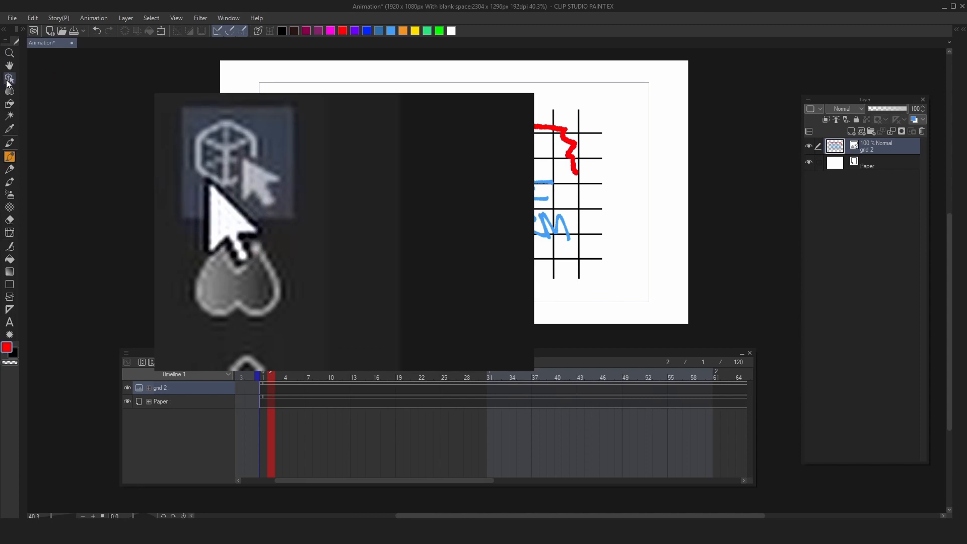
# Step: Select the Operation tool for the grid image and show the Tool Property palette for Object
pyautogui.click(7, 81)
pyautogui.click(176, 17)
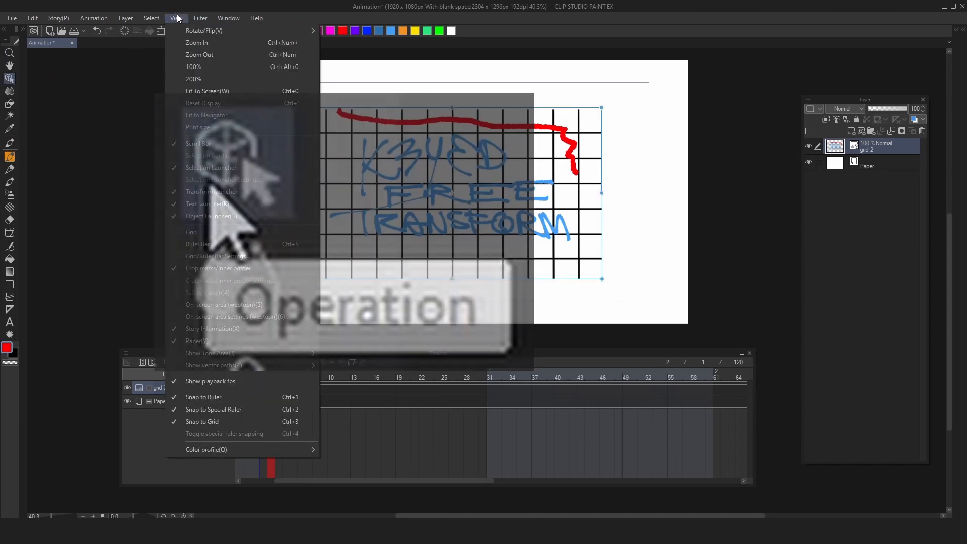
pyautogui.moveTo(228, 17)
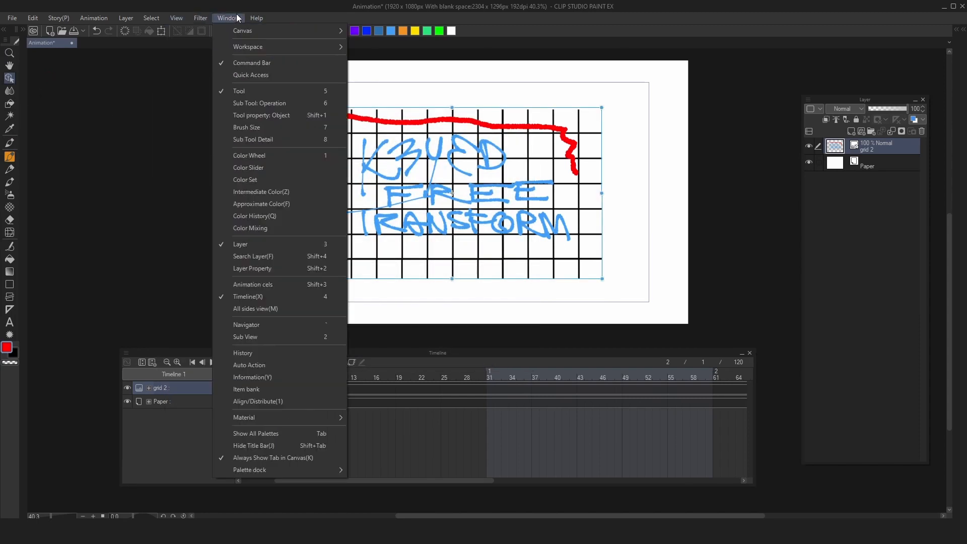
pyautogui.click(239, 116)
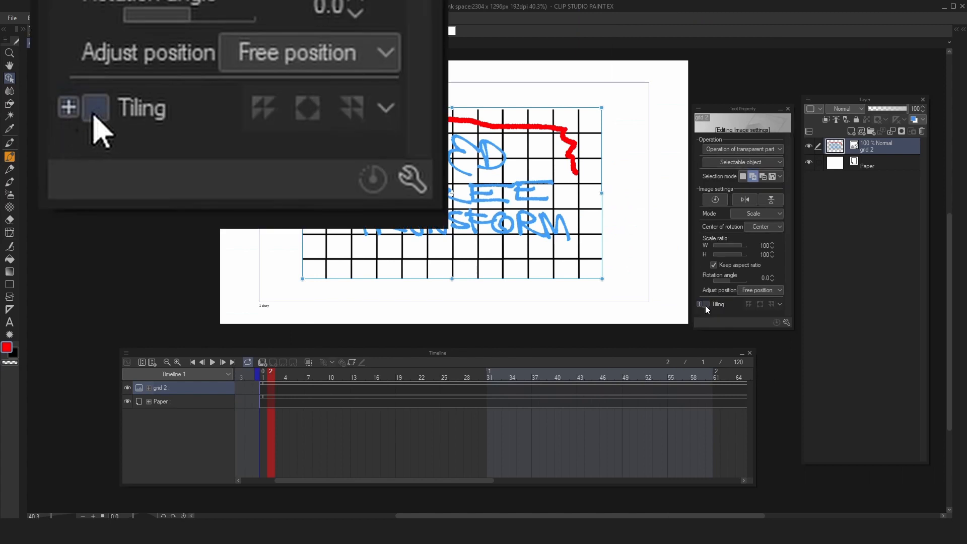
# Step: Enable tiling for the grid image, try the other tiling patterns, return to the first one, and scrub through the keyframed transform
pyautogui.click(706, 305)
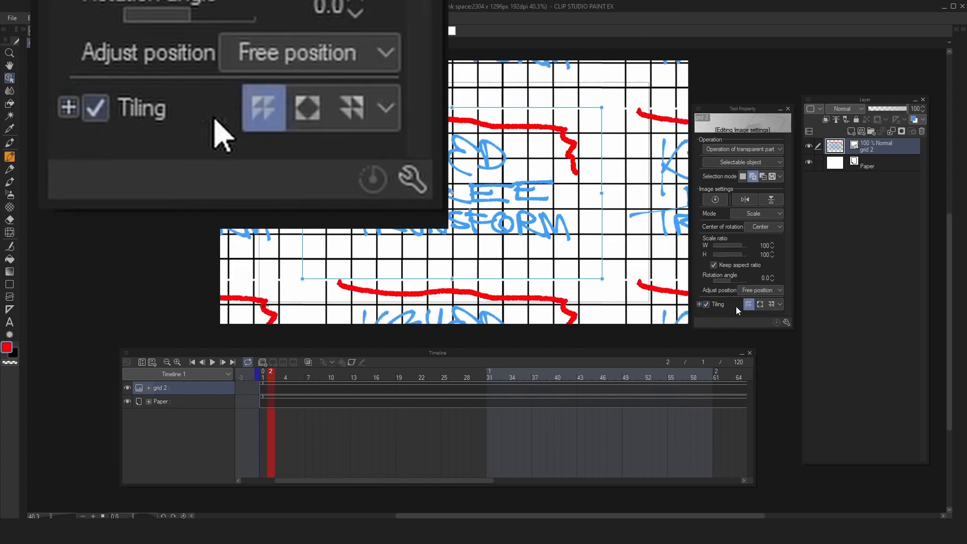
pyautogui.click(759, 305)
pyautogui.click(769, 305)
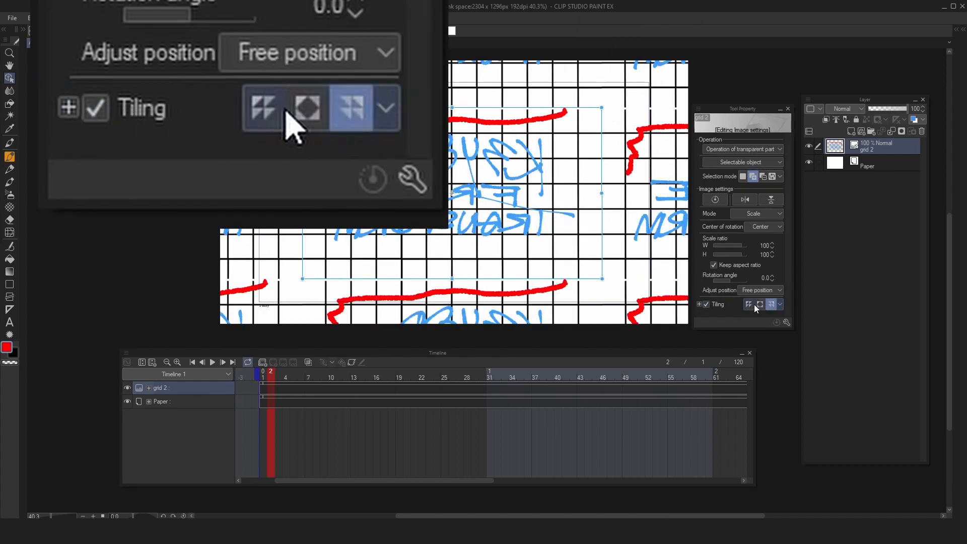
pyautogui.click(749, 304)
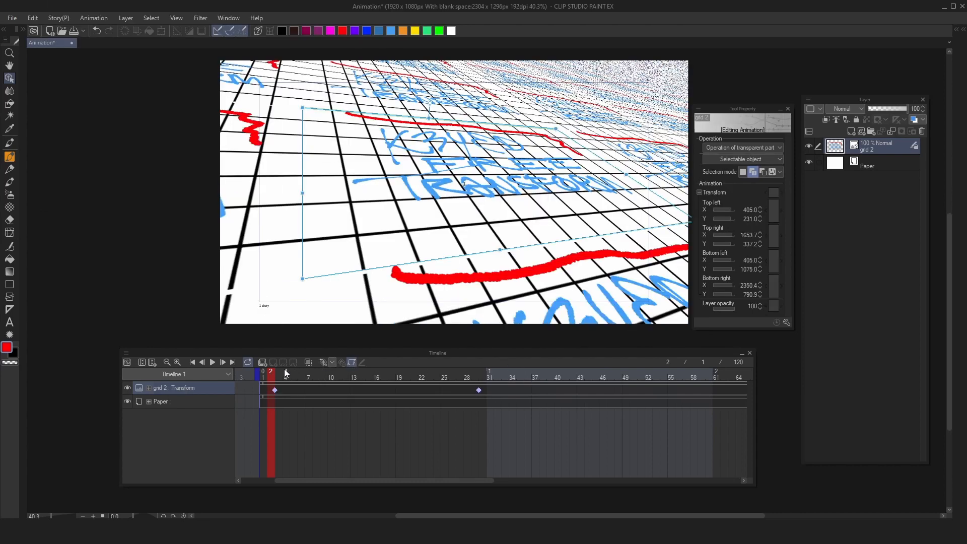
pyautogui.moveTo(284, 371); pyautogui.dragTo(509, 352)
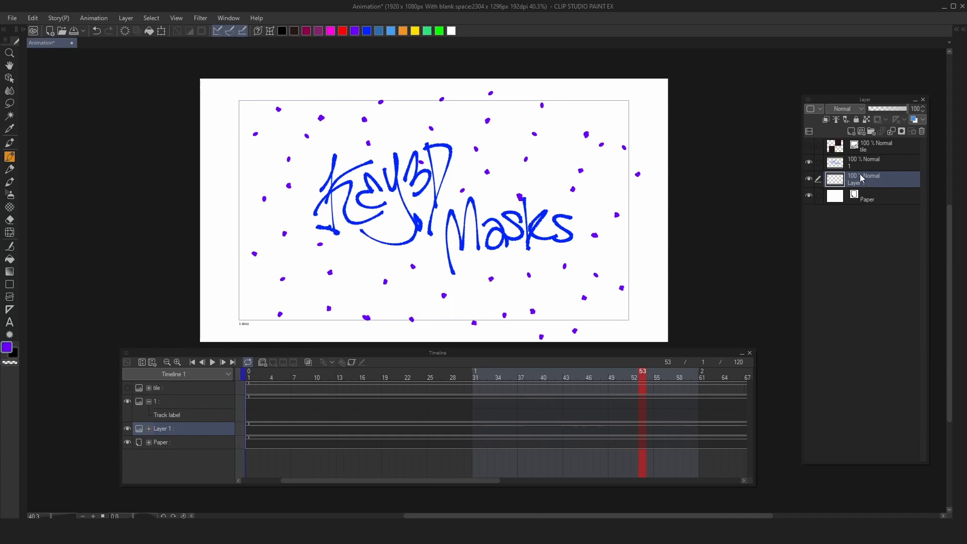
# Step: Add a layer mask to Layer 1, which holds the purple dots
pyautogui.click(901, 134)
pyautogui.click(884, 179)
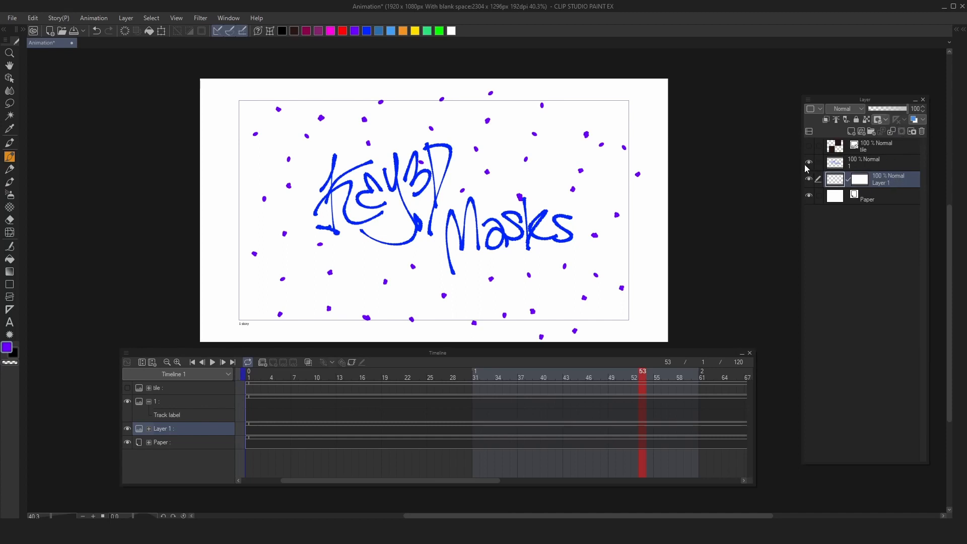
# Step: Hide the layers 1 and Layer 1, show the checkered tile layer, and select it
pyautogui.click(809, 179)
pyautogui.click(809, 146)
pyautogui.click(875, 144)
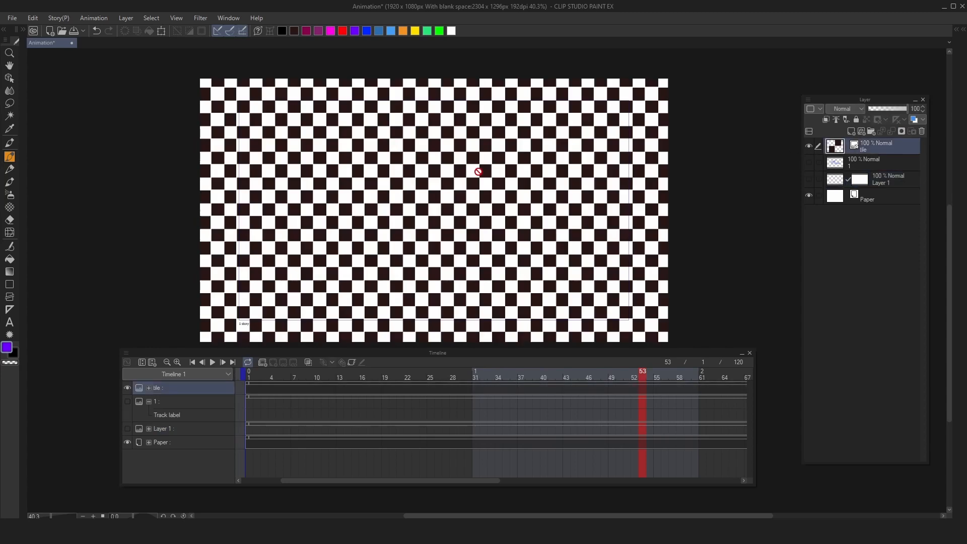
# Step: Auto-select the white squares of the checkered tile layer, then hide that layer while keeping the selection
pyautogui.press('w')
pyautogui.click(527, 183)
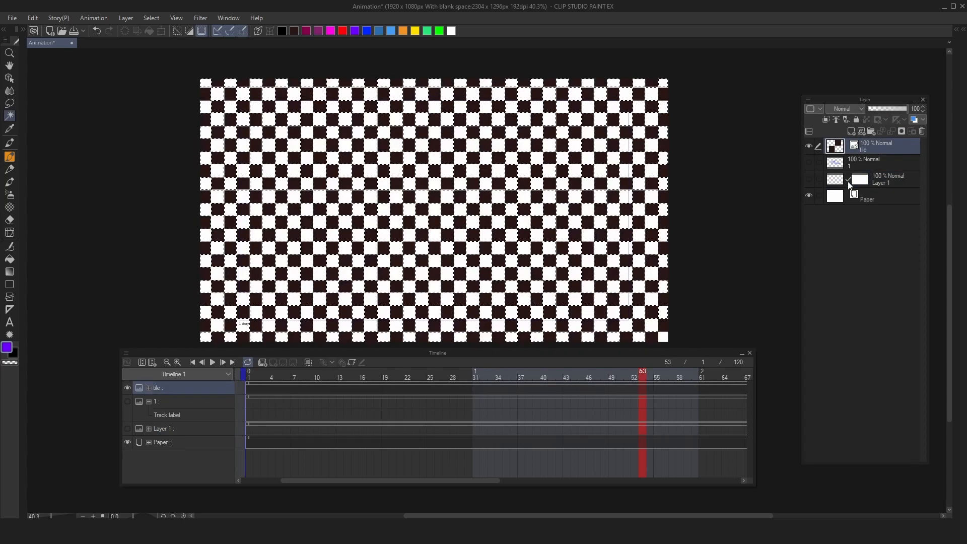
pyautogui.click(808, 146)
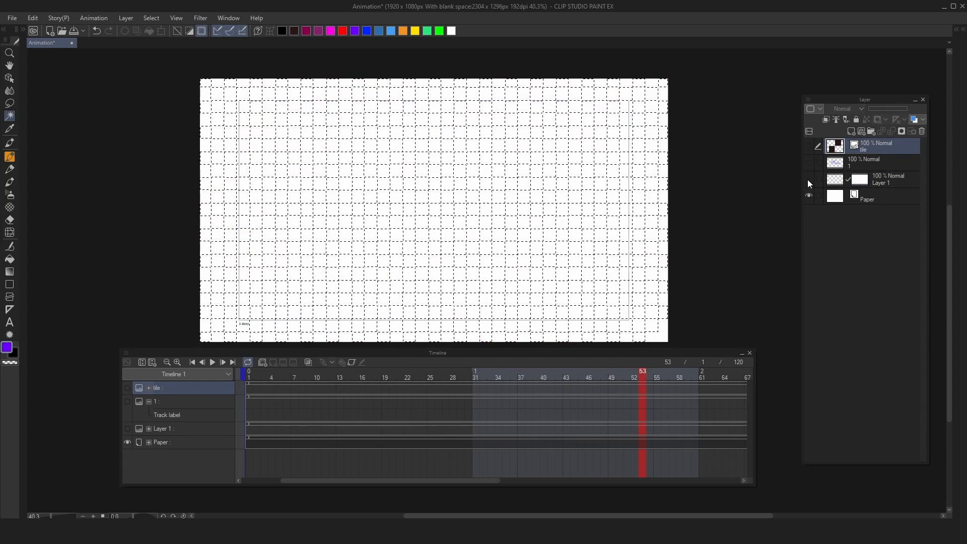
# Step: Show Layer 1, clear the selected squares from its mask, and deselect with the lettering layer 1 shown again
pyautogui.click(808, 179)
pyautogui.click(860, 180)
pyautogui.press('Delete')
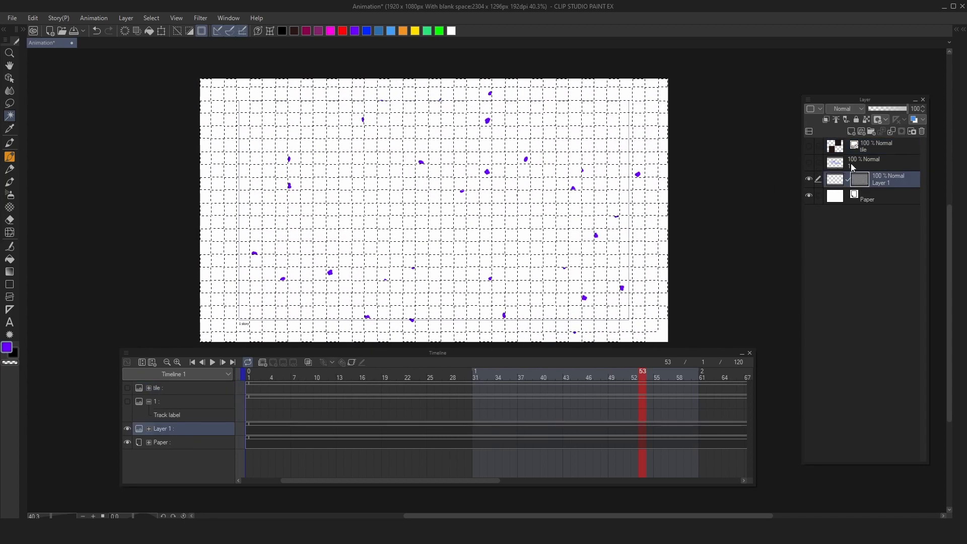
pyautogui.click(809, 162)
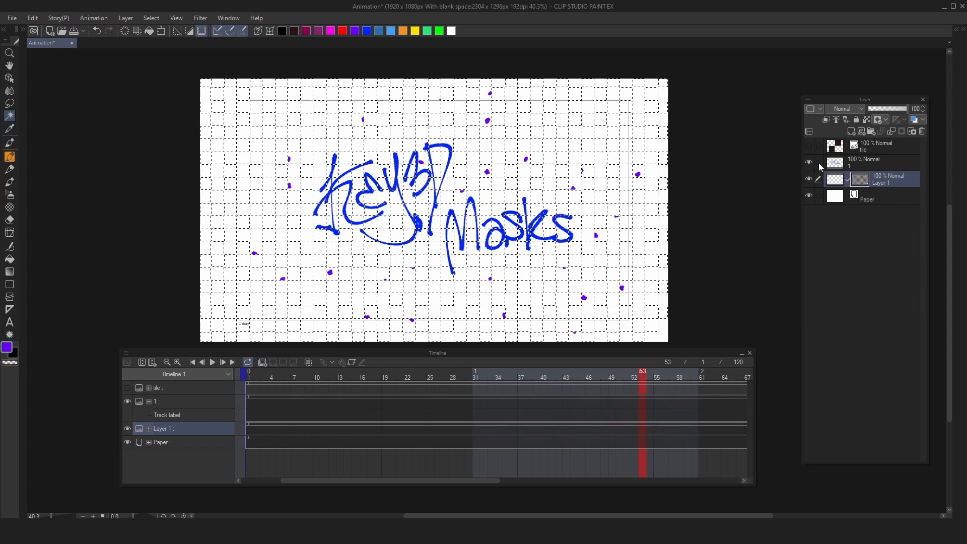
pyautogui.hotkey('ctrl', 'd')
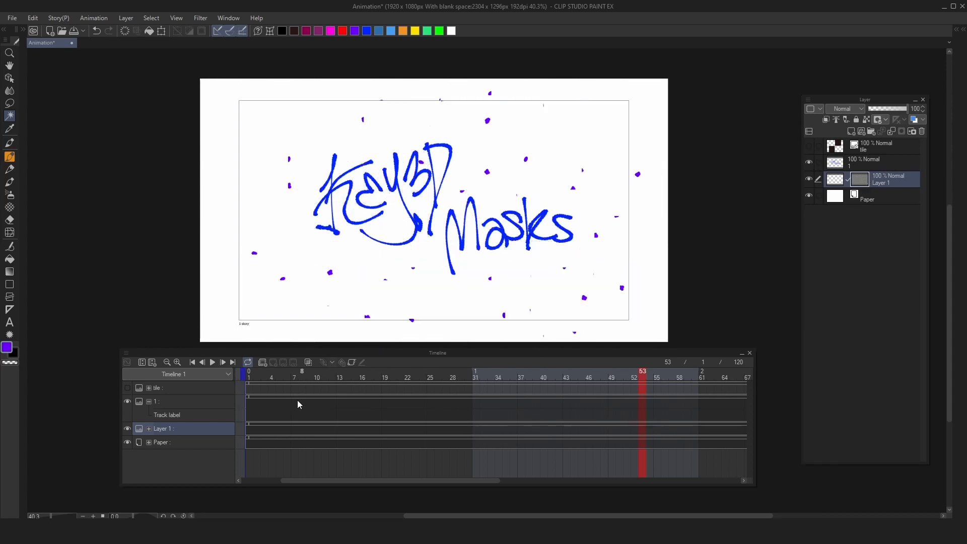
# Step: Enable keyframes on Layer 1 and shift its mask slightly upward at frame 53 with the Operation tool
pyautogui.click(352, 362)
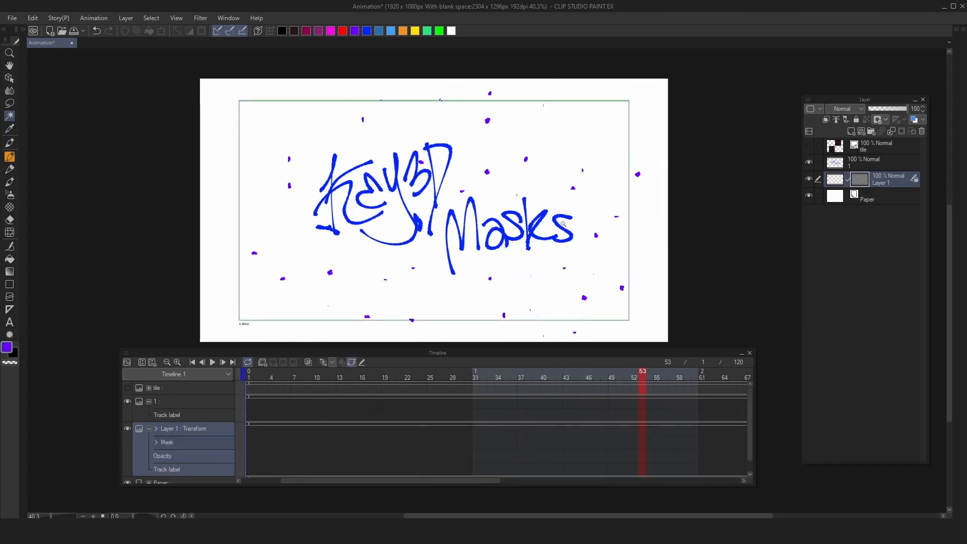
pyautogui.press('o')
pyautogui.moveTo(575, 193)
pyautogui.mouseDown()
pyautogui.moveTo(574, 175)
pyautogui.moveTo(575, 186)
pyautogui.mouseUp()
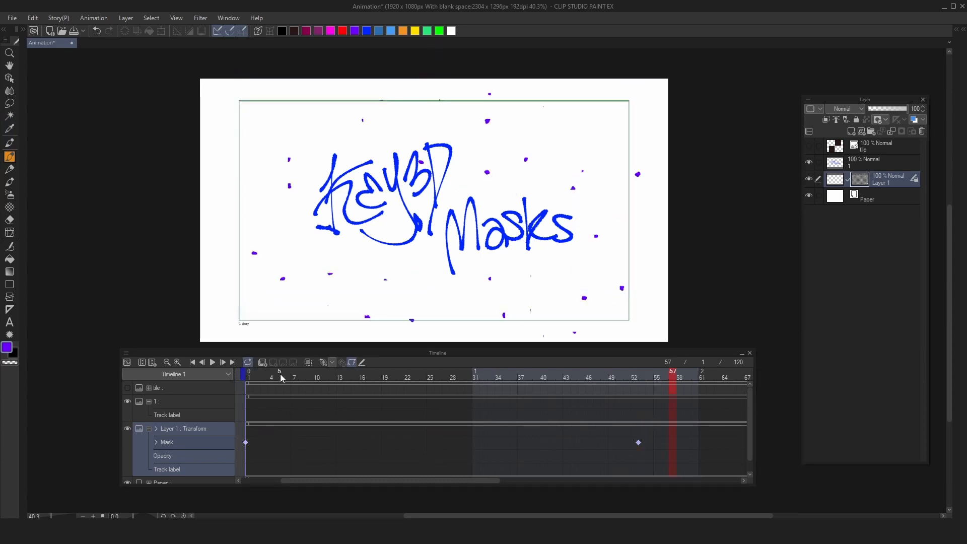
# Step: Play back the timeline from its first frames to examine how the mask movement affects the purple dots
pyautogui.click(280, 374)
pyautogui.press('space')
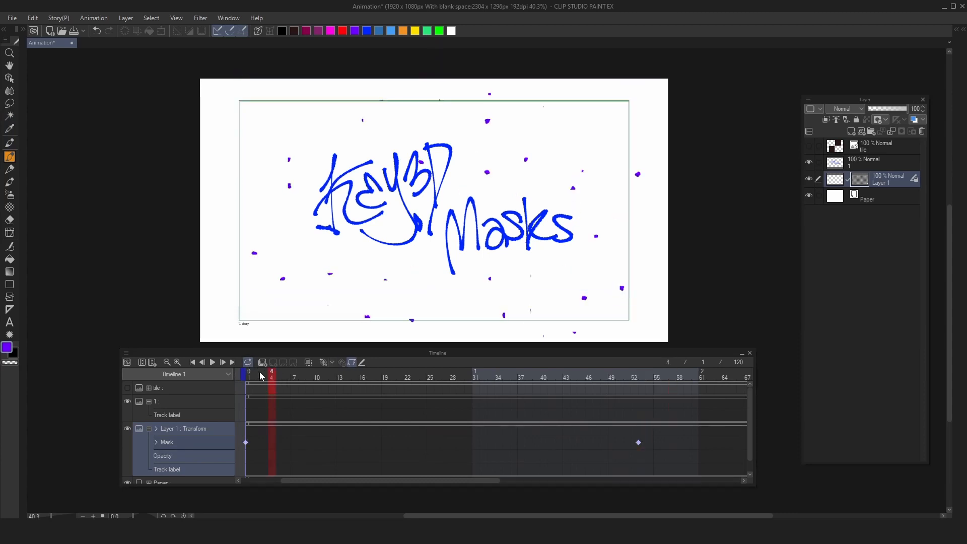
pyautogui.press('space')
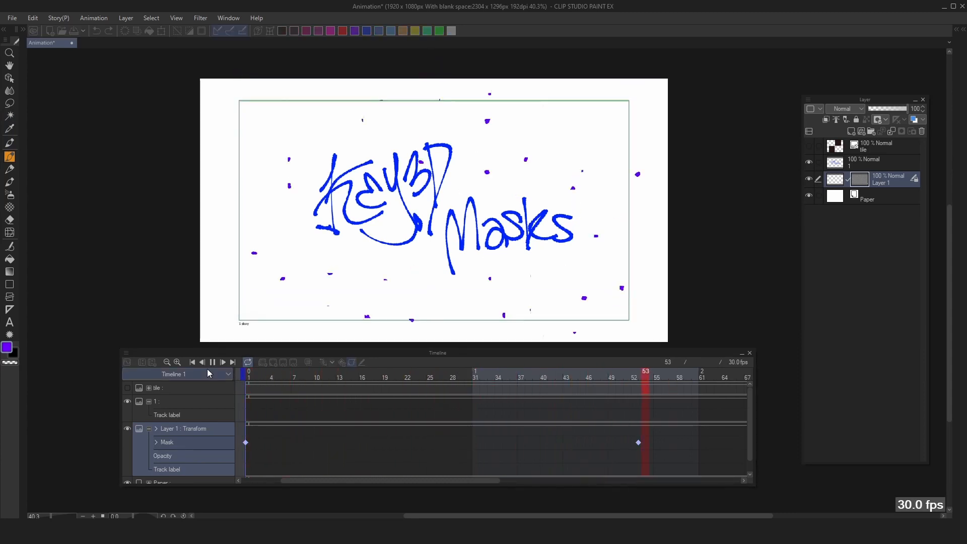
pyautogui.click(271, 373)
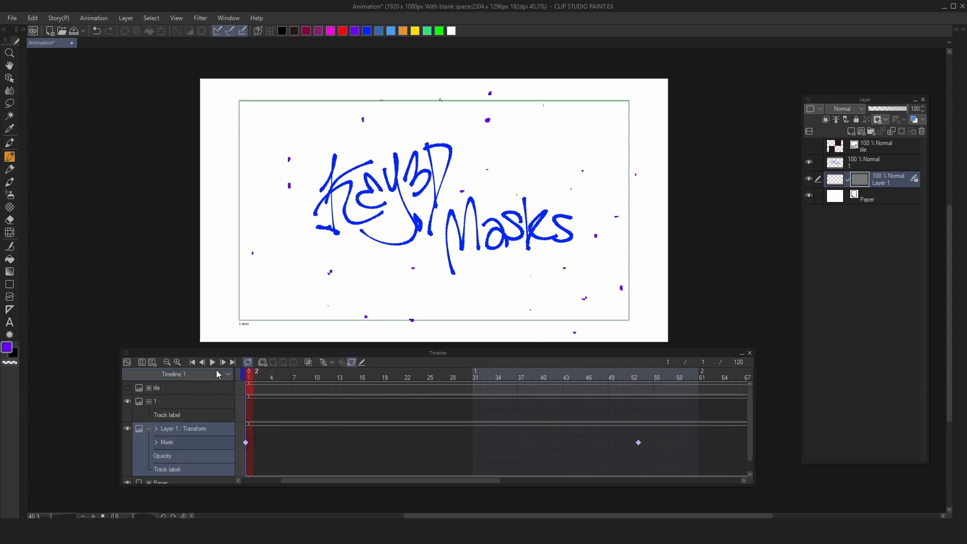
pyautogui.press('space')
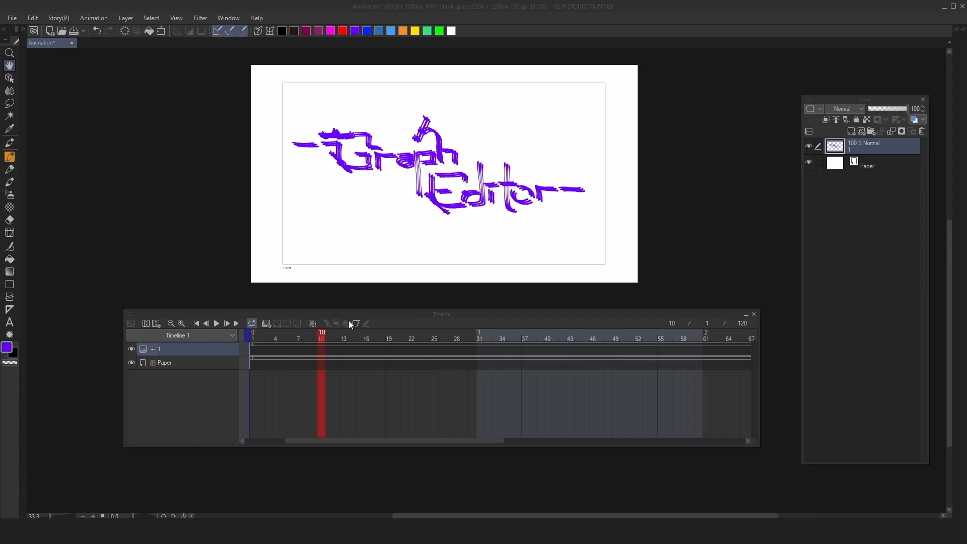
# Step: Enable keyframes on the Graph Editor lettering layer, check the keyframe interpolation options, and open the graph editor
pyautogui.click(355, 323)
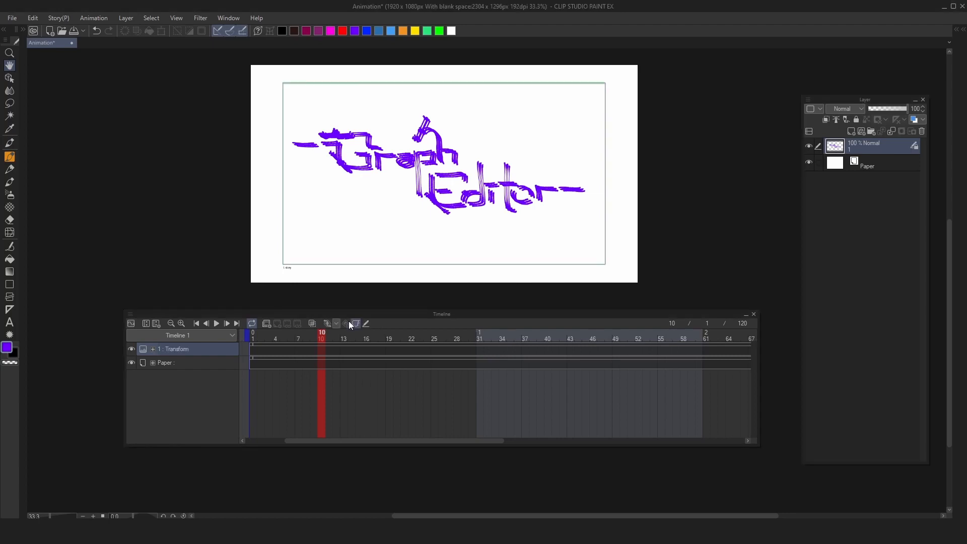
pyautogui.click(336, 324)
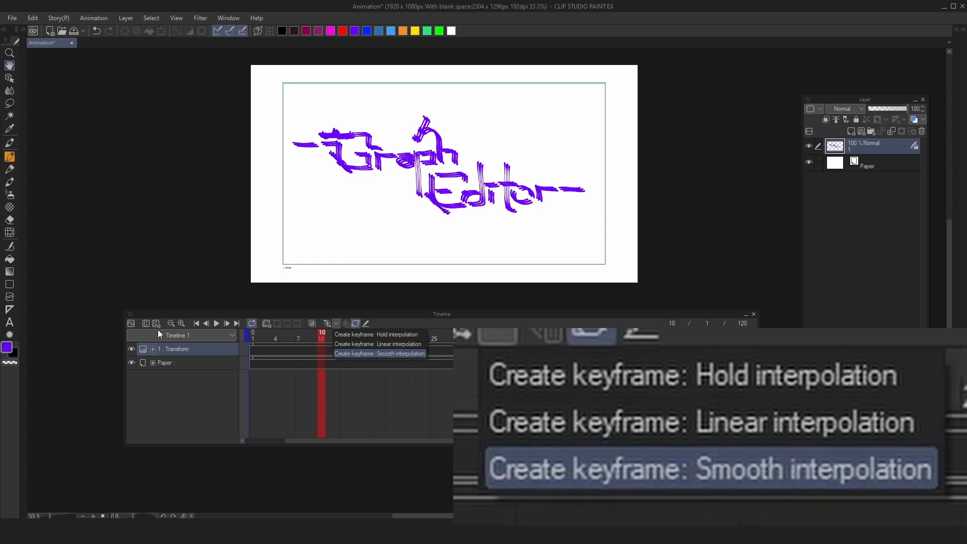
pyautogui.click(131, 323)
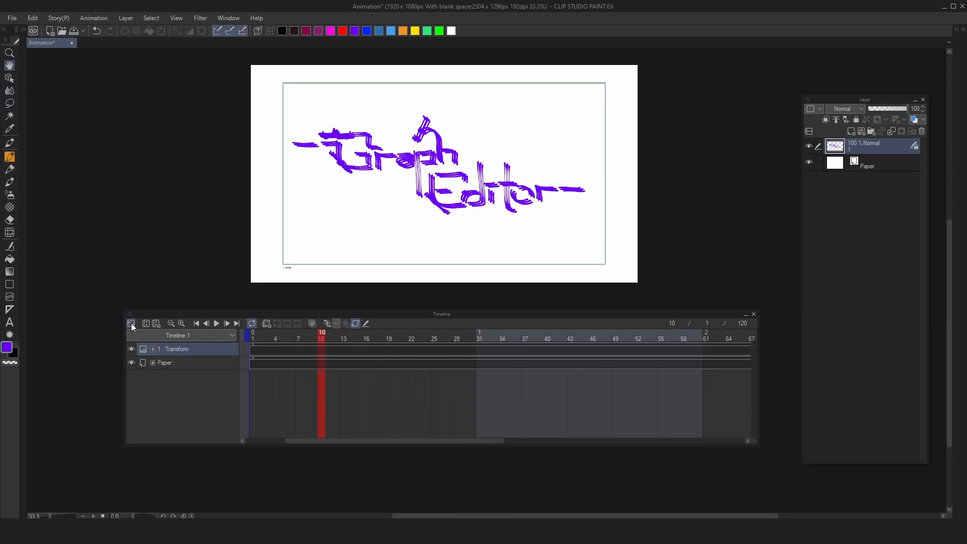
pyautogui.click(131, 323)
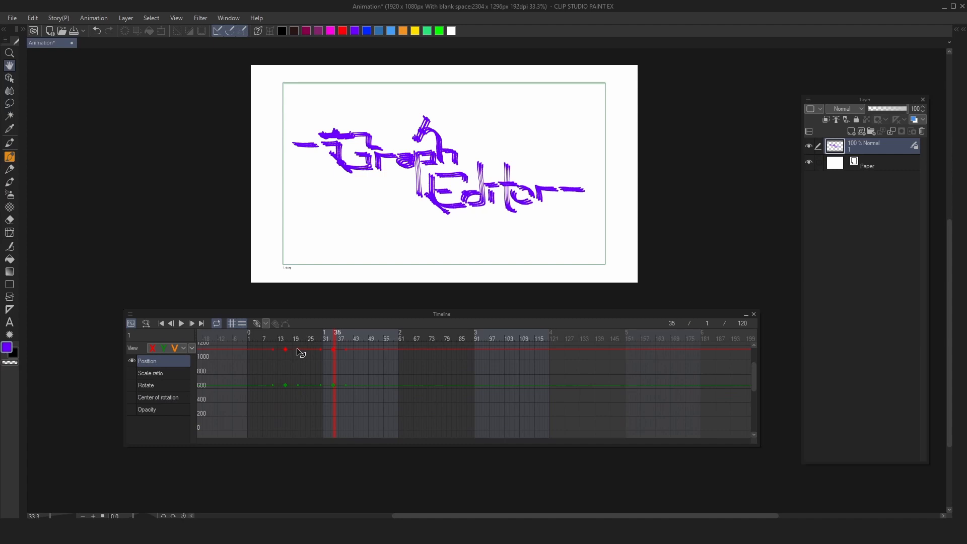
# Step: Bend the red X position curve downward between its two keyframes, and limit the graph's parameter list to Position
pyautogui.moveTo(298, 349); pyautogui.dragTo(325, 358)
pyautogui.click(191, 348)
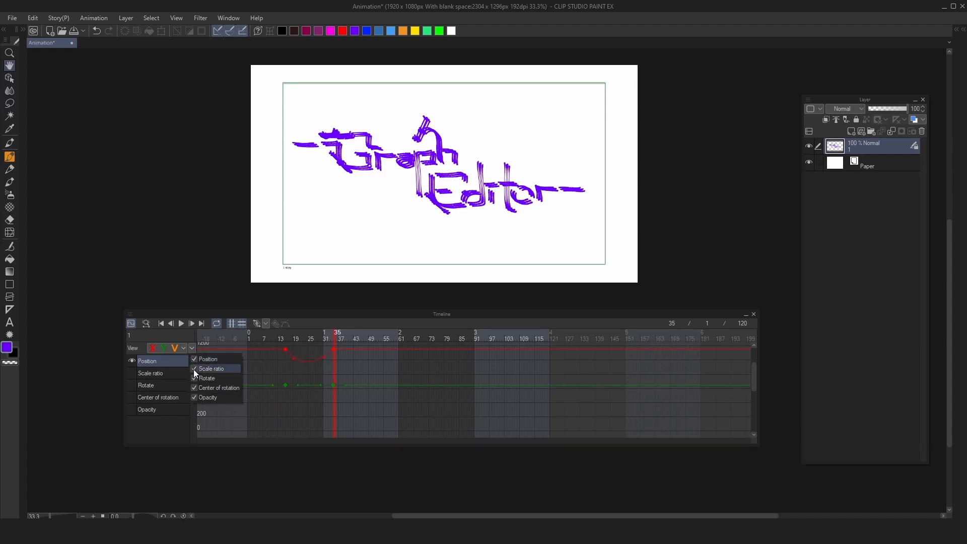
pyautogui.click(194, 368)
pyautogui.click(195, 397)
pyautogui.click(194, 387)
pyautogui.click(195, 378)
pyautogui.click(169, 373)
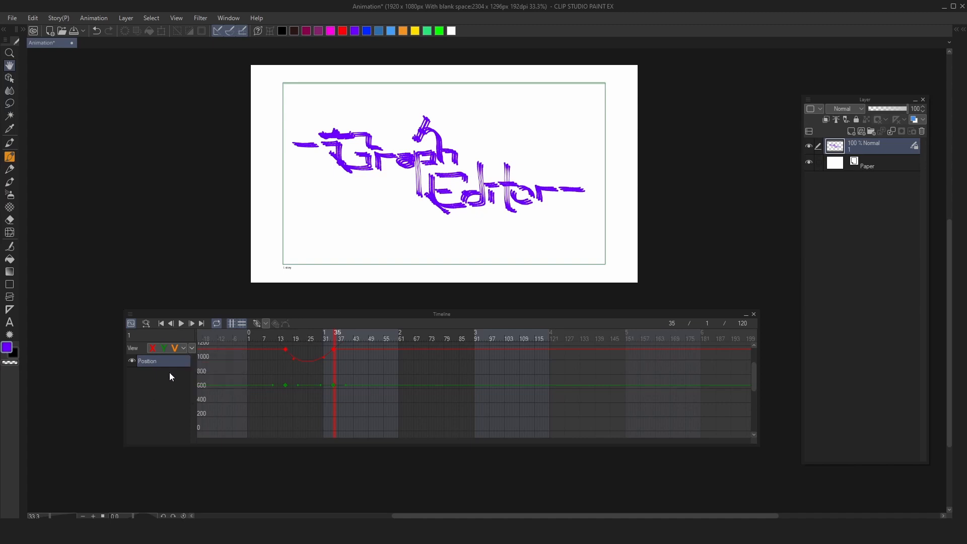
# Step: Lower the X position keyframe at frame 35 to about 800, add a keyframe after it, and play the animation
pyautogui.moveTo(338, 353); pyautogui.dragTo(336, 373)
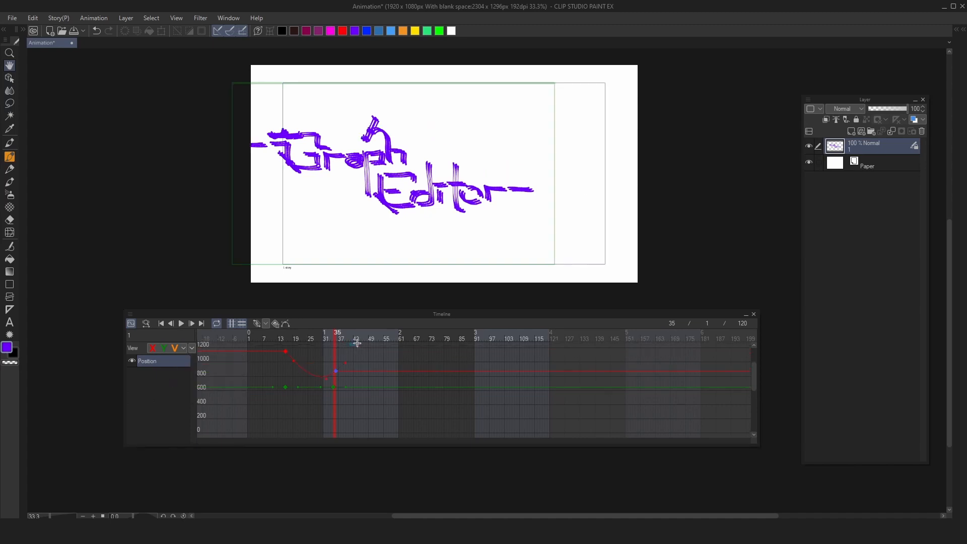
pyautogui.click(352, 343)
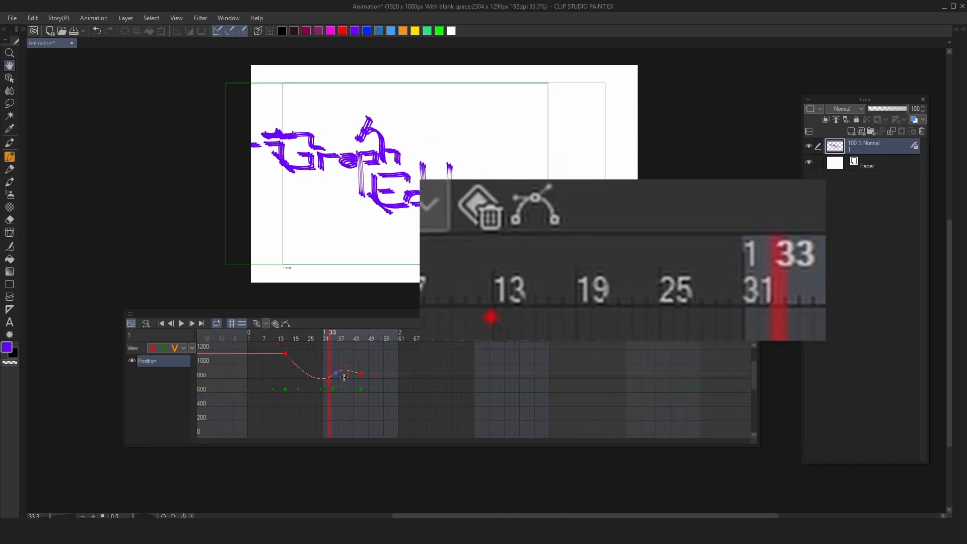
pyautogui.click(286, 322)
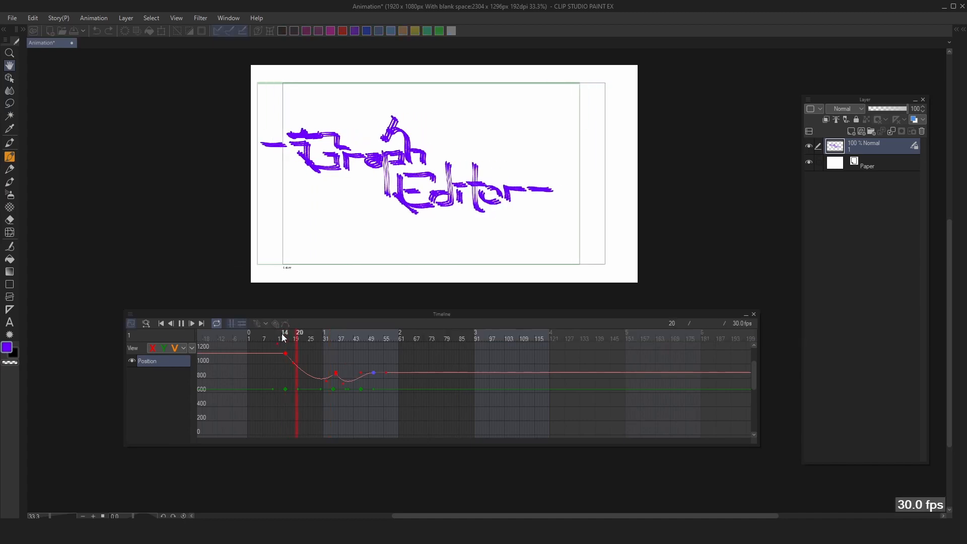
pyautogui.press('space')
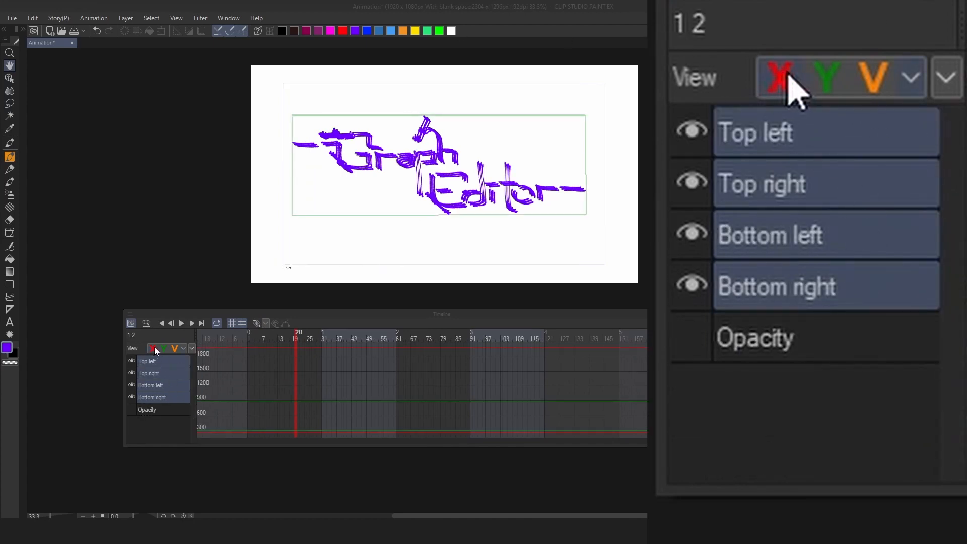
# Step: Create a keyframe at frame 20 for the corner positions of the free-transformed layer 1 2
pyautogui.click(257, 323)
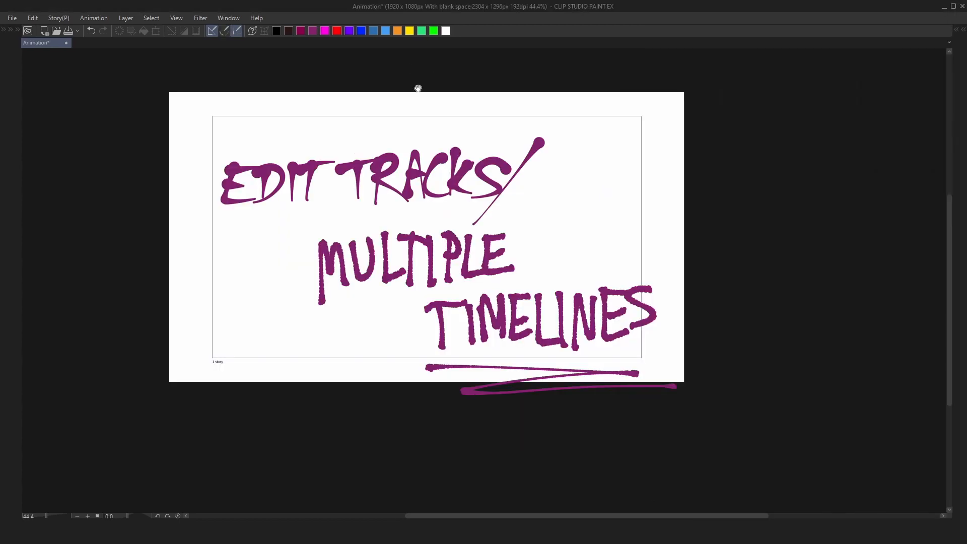
# Step: Bring back the hidden palettes and demonstrate renaming Folder 1's cels in timeline order and in layer order
pyautogui.press('Tab')
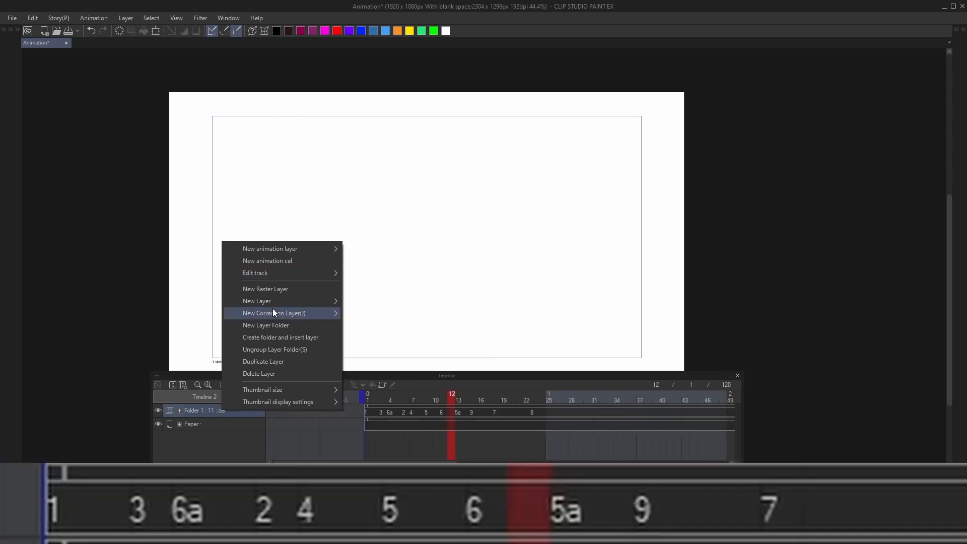
pyautogui.moveTo(286, 275)
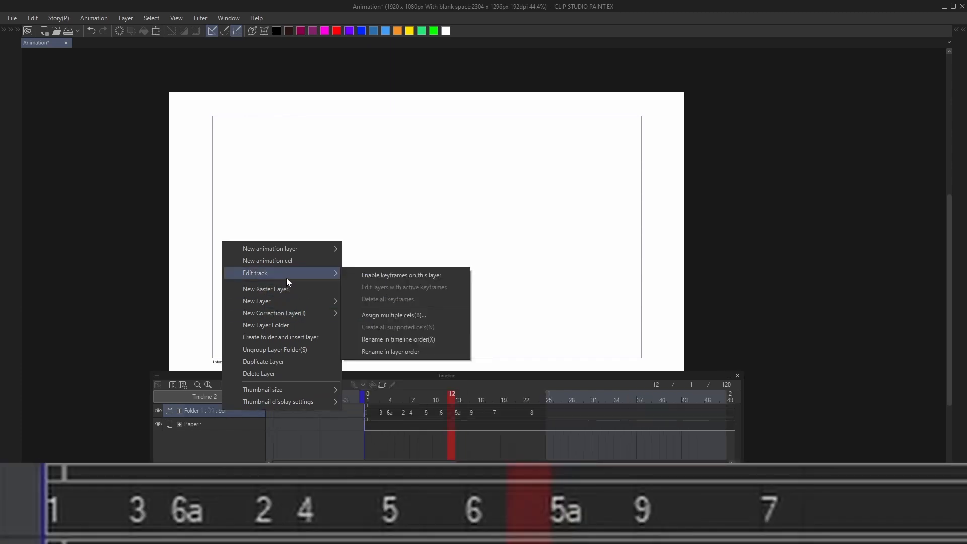
pyautogui.click(417, 337)
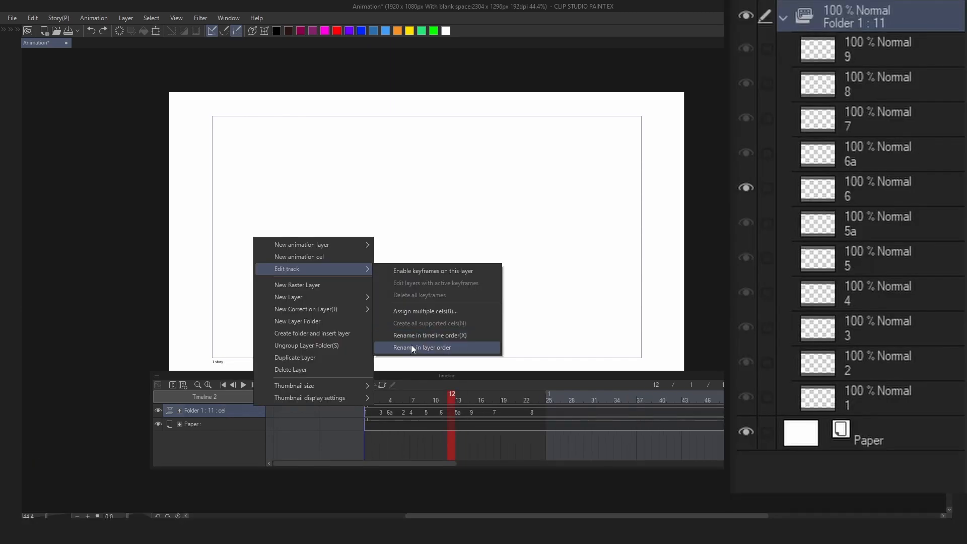
pyautogui.click(411, 345)
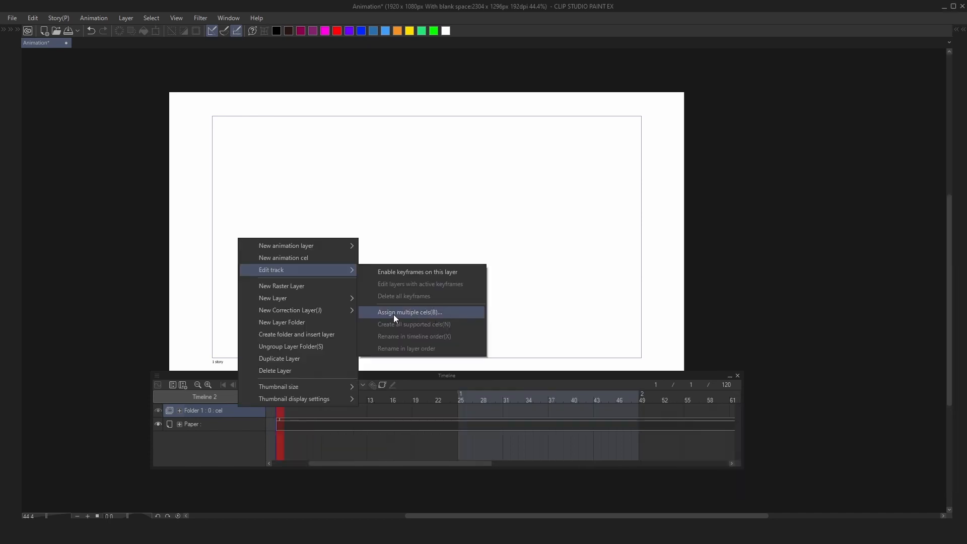
# Step: Assign multiple cels to Folder 1 by value, with end number 50 and 3 frames per cel
pyautogui.click(422, 312)
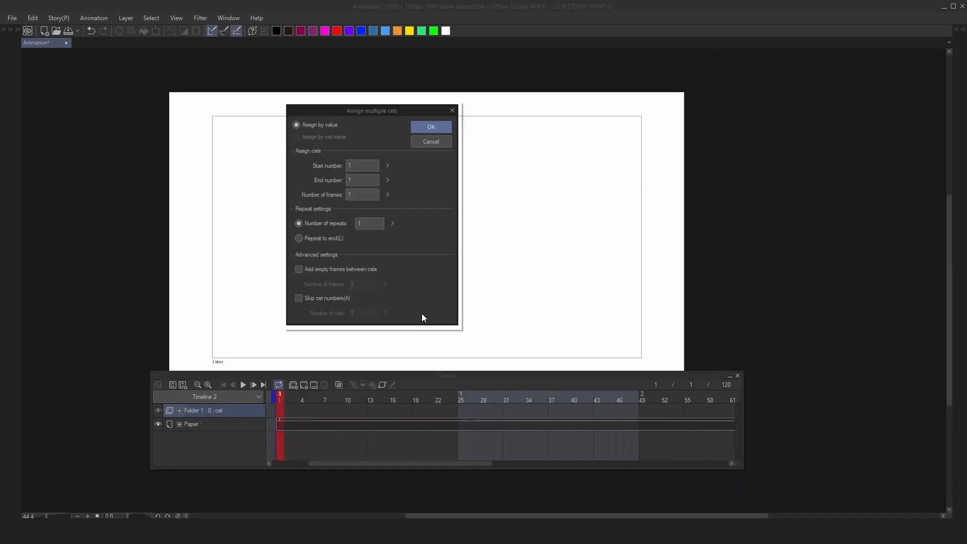
pyautogui.doubleClick(369, 178)
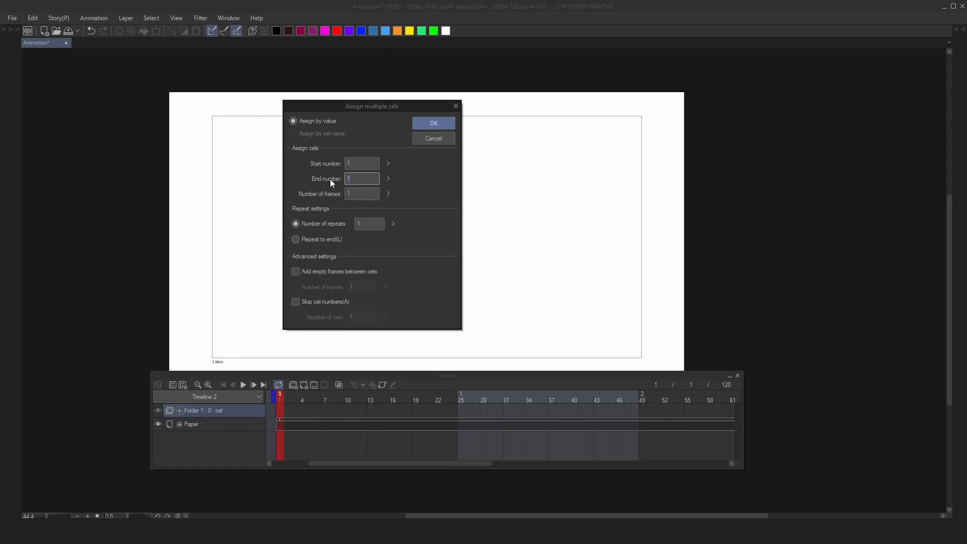
pyautogui.write('50')
pyautogui.doubleClick(360, 194)
pyautogui.write('2')
pyautogui.press('BackSpace')
pyautogui.write('3')
pyautogui.click(432, 122)
# Step: Create all supported cels for the numbers assigned on the Folder 1 track
pyautogui.rightClick(251, 404)
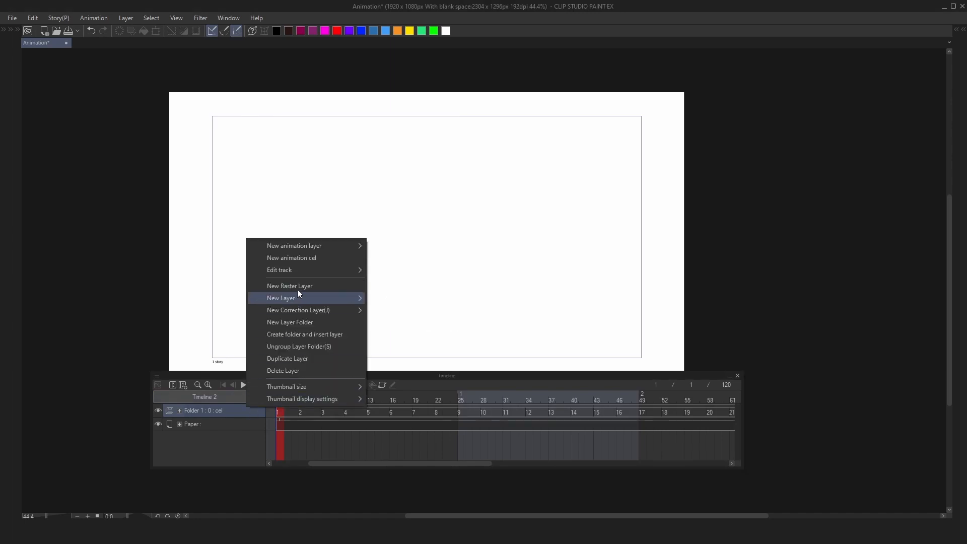
pyautogui.moveTo(300, 270)
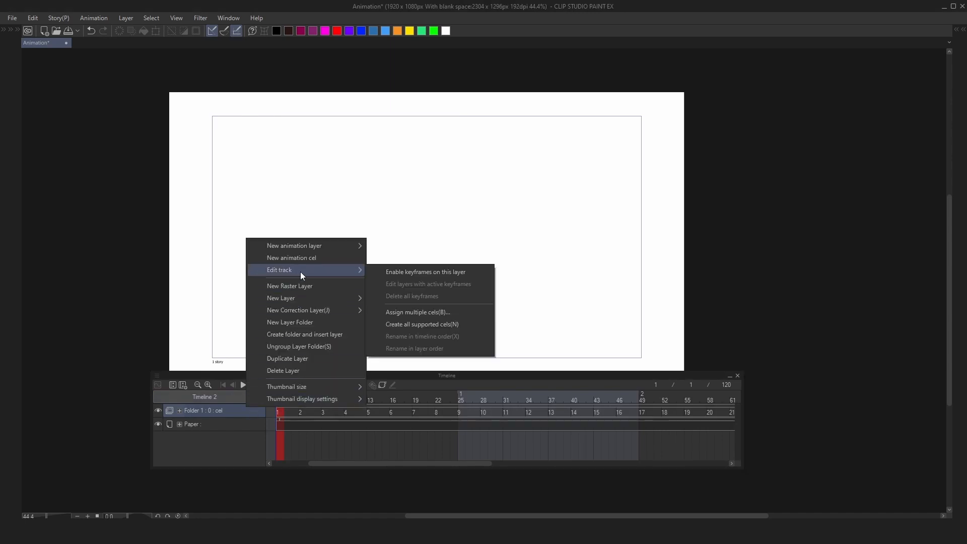
pyautogui.click(465, 323)
# Step: Draw a test stroke on cel 2 at frame 4, undo it, and return to frame 1
pyautogui.click(303, 410)
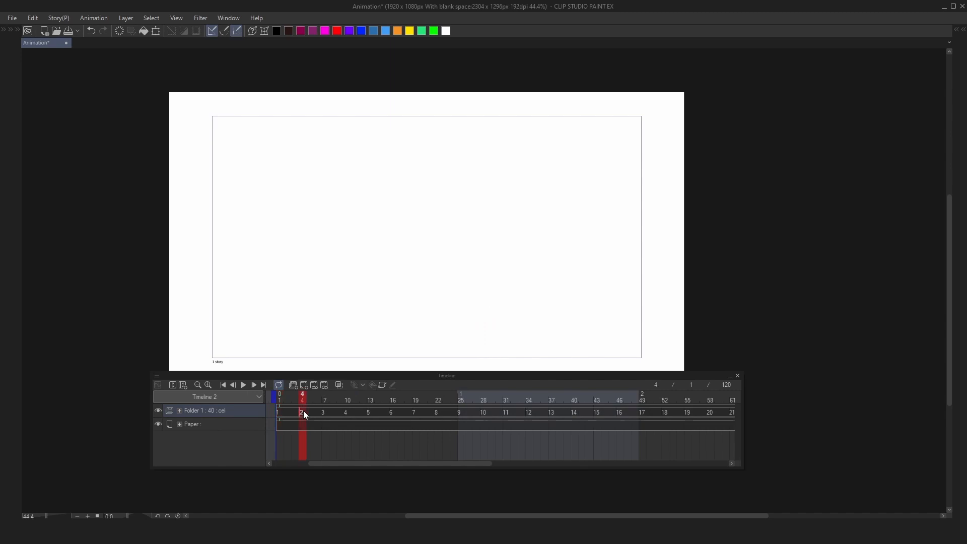
pyautogui.moveTo(427, 236); pyautogui.dragTo(326, 279)
pyautogui.hotkey('ctrl', 'z')
pyautogui.moveTo(300, 393); pyautogui.dragTo(274, 393)
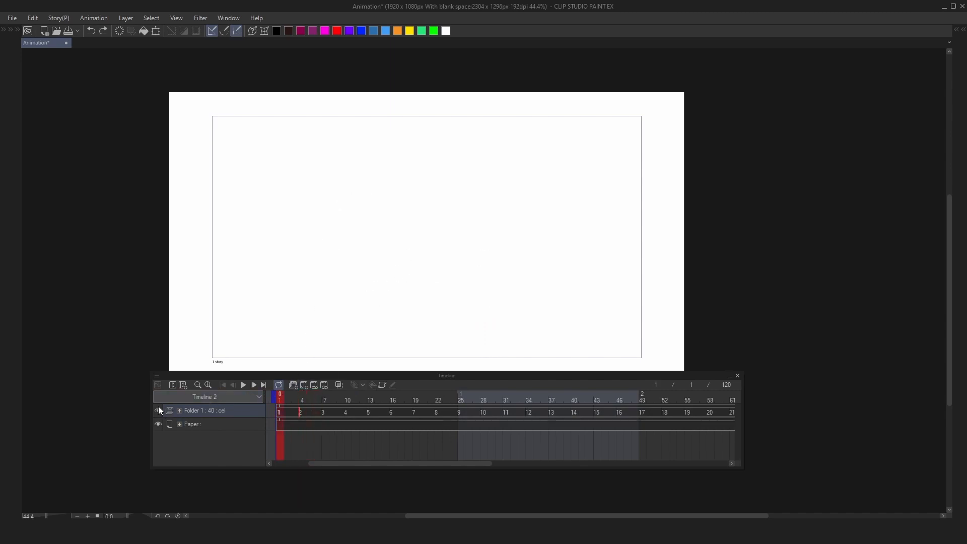
# Step: Create a new timeline named Timeline 3 at 24 fps with 120 frames, and go to frame 2 of Folder 1
pyautogui.click(183, 385)
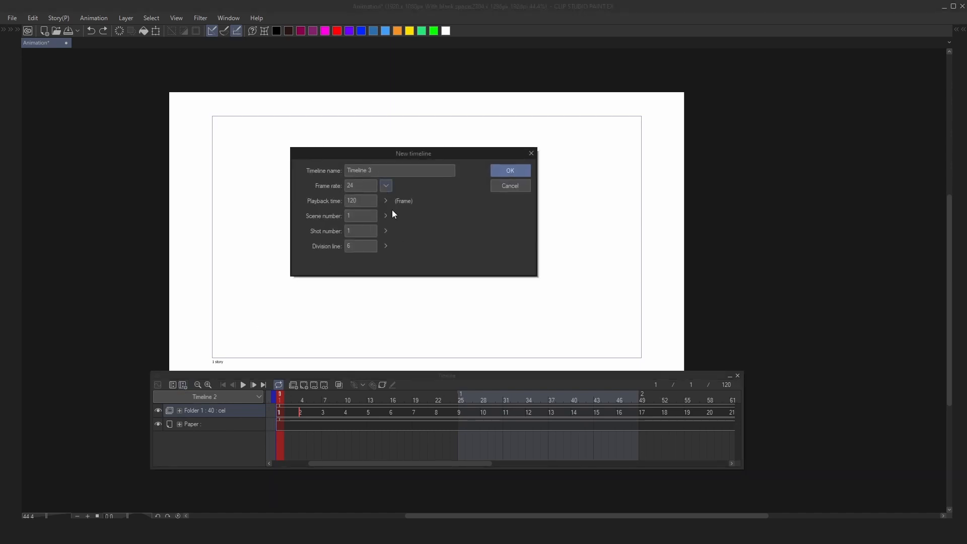
pyautogui.click(510, 170)
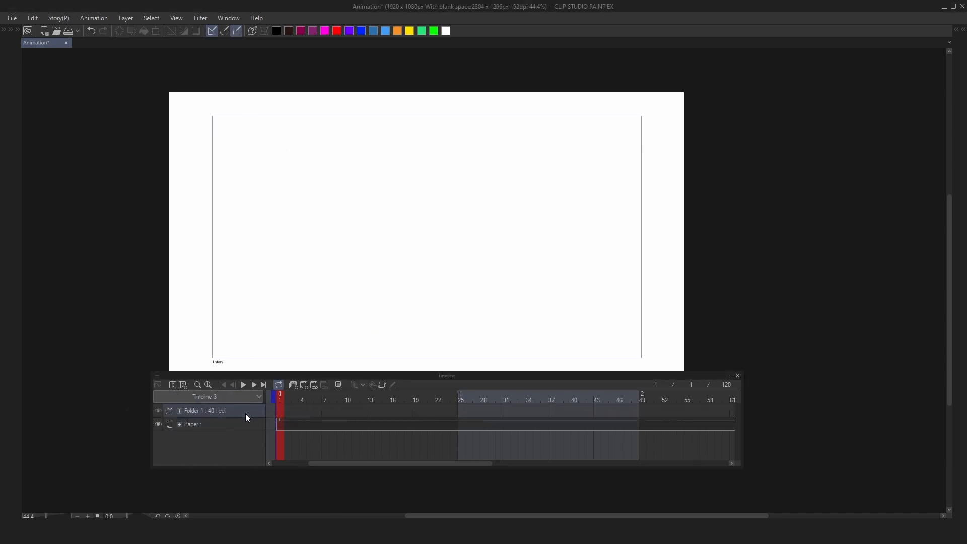
pyautogui.click(284, 409)
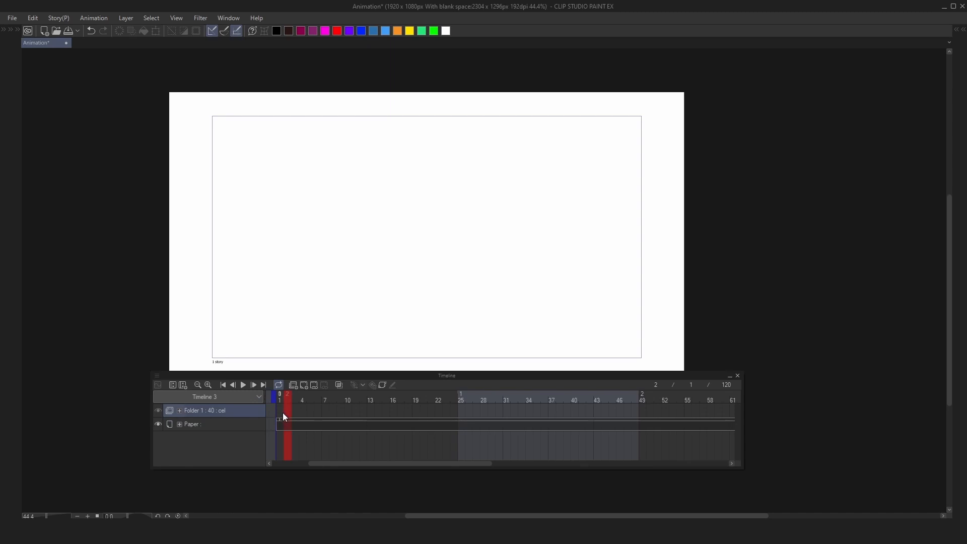
# Step: At frame 1 of Timeline 3, put Folder 1 inside a new 2D camera folder and rename that camera folder Camera 3
pyautogui.click(280, 415)
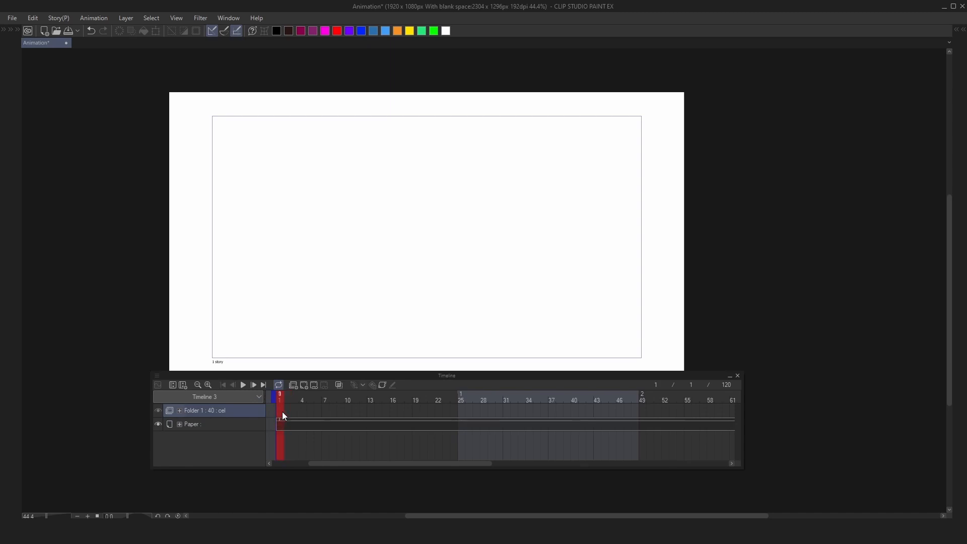
pyautogui.press('c')
pyautogui.moveTo(243, 425); pyautogui.dragTo(242, 412)
pyautogui.doubleClick(219, 410)
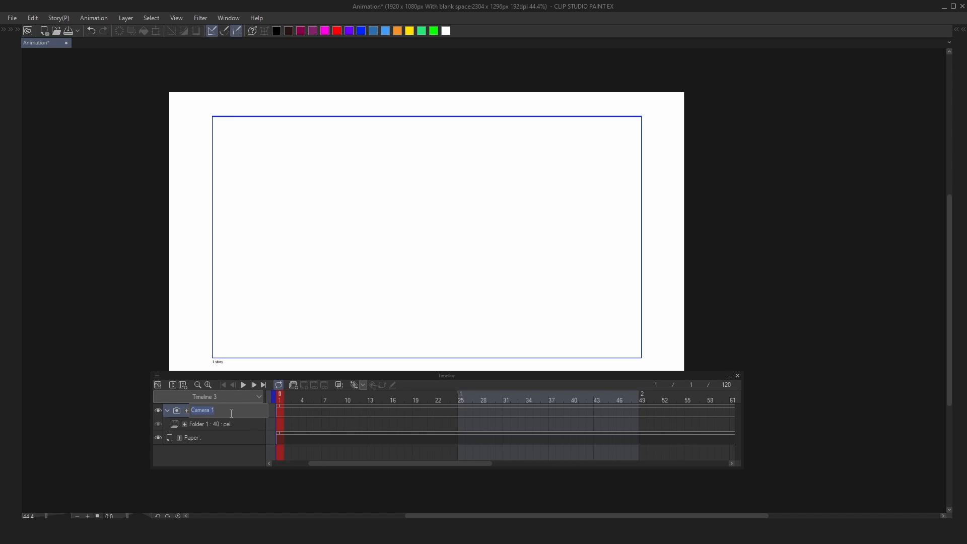
pyautogui.write('2')
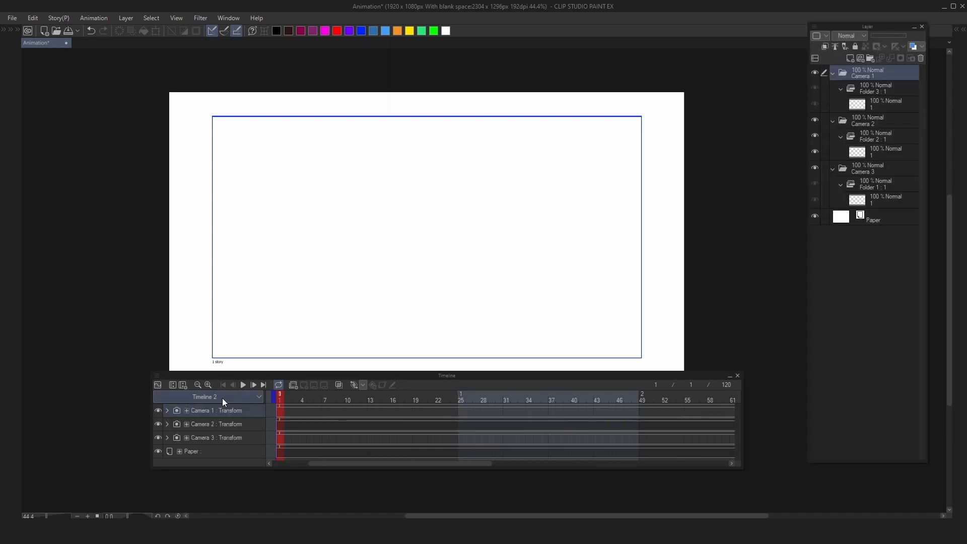
# Step: Switch between the document's timelines to compare how the camera folders are shown in each
pyautogui.click(222, 398)
pyautogui.click(208, 434)
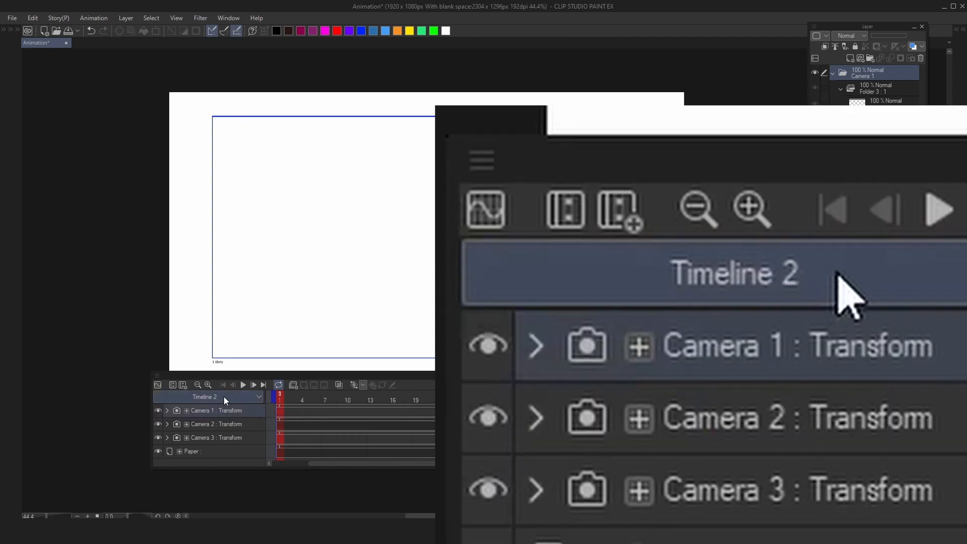
pyautogui.click(224, 397)
pyautogui.click(225, 434)
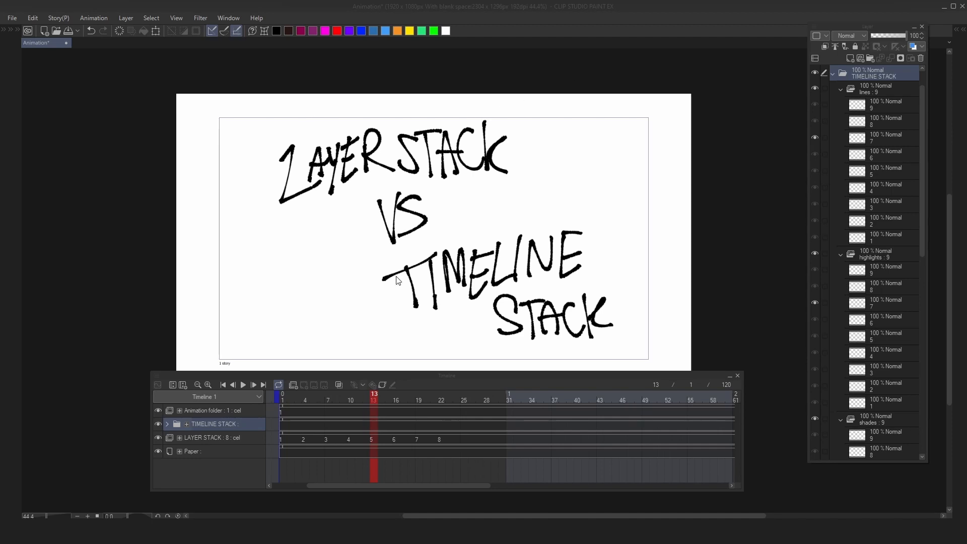
# Step: Expand the TIMELINE STACK folder to examine its lines, highlights, shades and basecolor tracks, and collapse it again
pyautogui.scroll(-1, 478, 255)
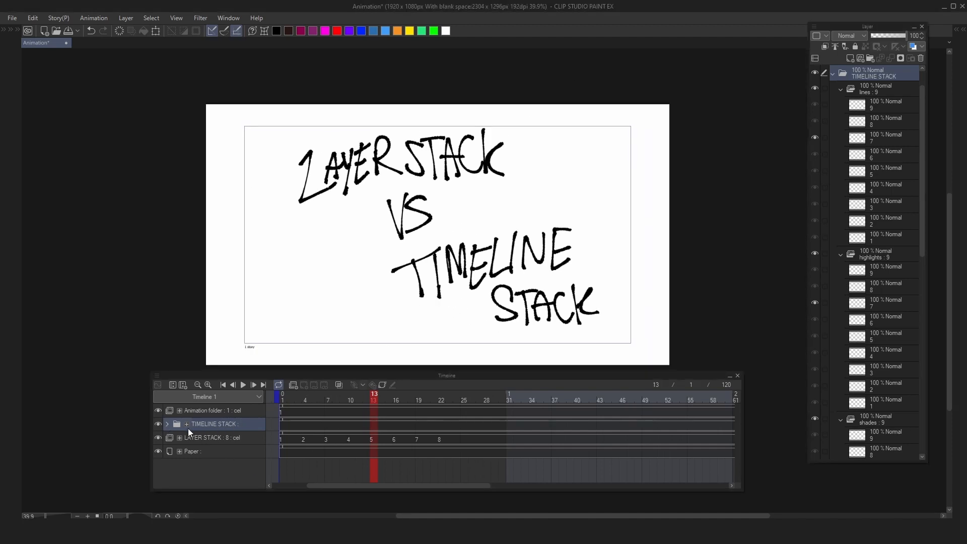
pyautogui.click(167, 424)
pyautogui.scroll(-1, 204, 446)
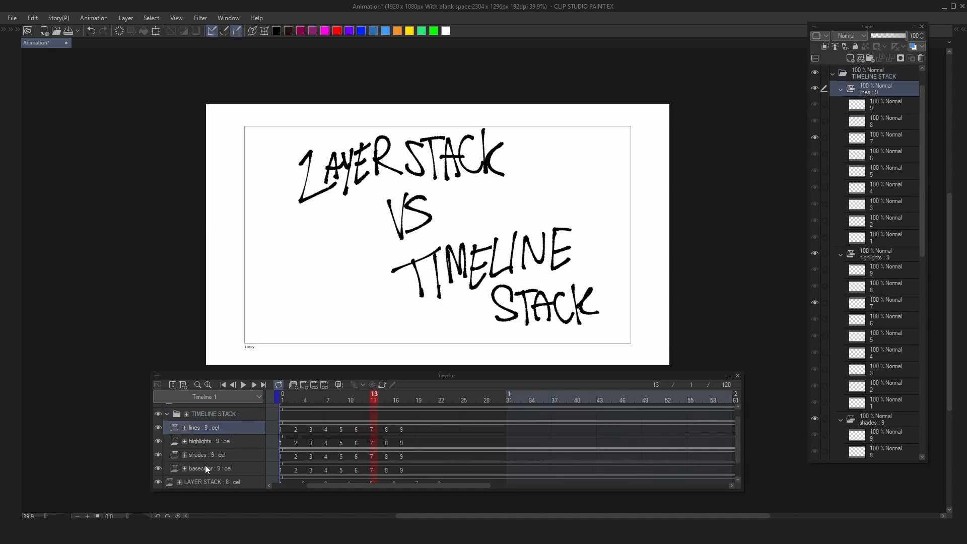
pyautogui.click(206, 446)
pyautogui.click(210, 428)
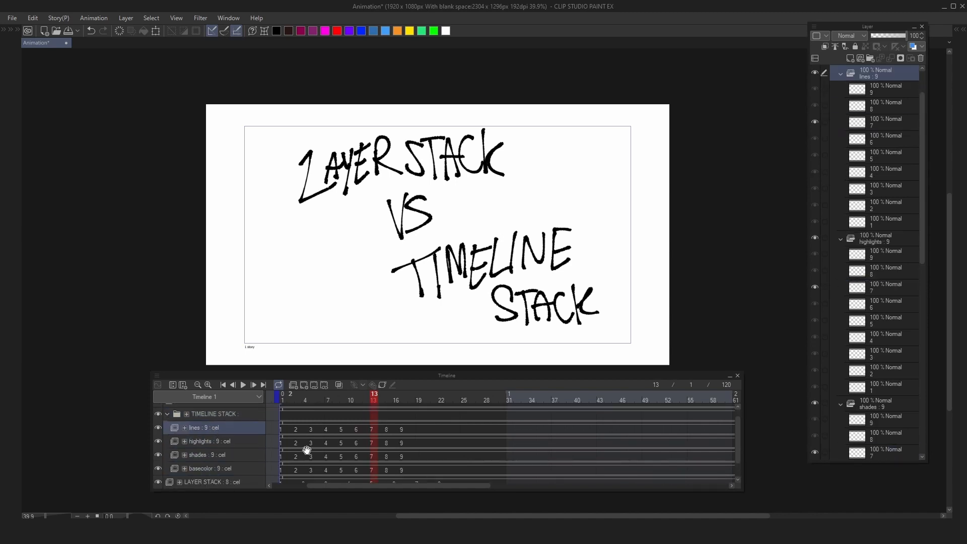
pyautogui.click(169, 413)
pyautogui.click(169, 424)
pyautogui.click(168, 424)
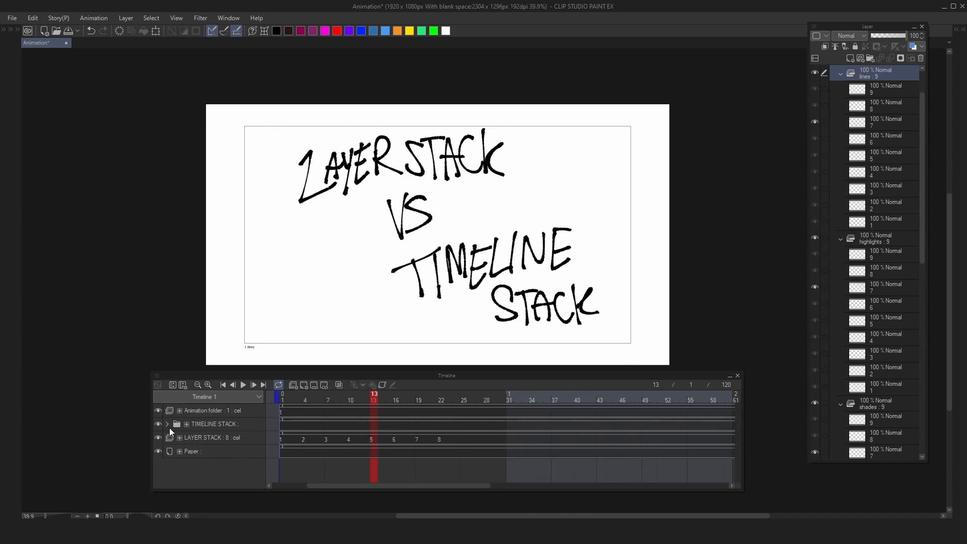
pyautogui.click(172, 427)
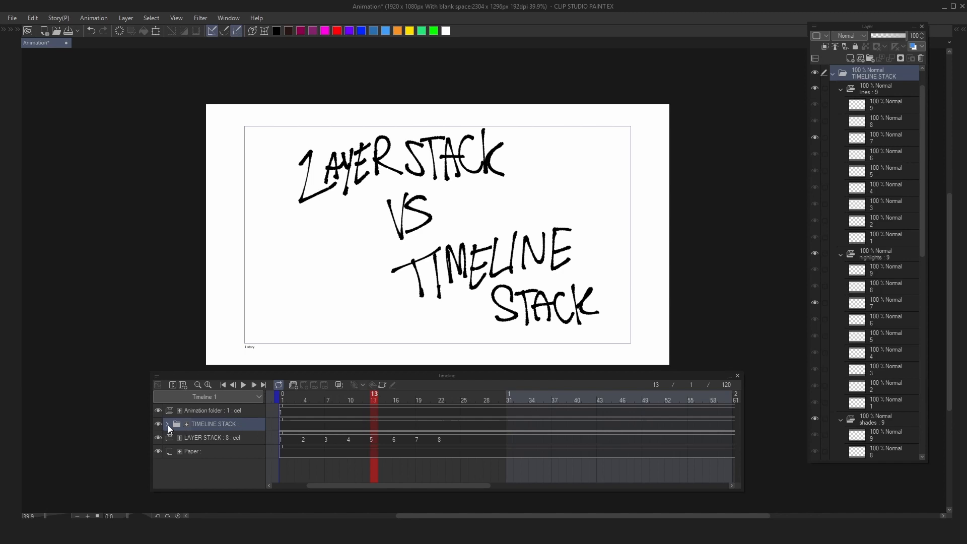
pyautogui.click(167, 425)
pyautogui.click(169, 425)
# Step: Select the LAYER STACK track at frame 2 and expand the folder of its cel 3 to examine the layers inside
pyautogui.click(211, 437)
pyautogui.click(291, 441)
pyautogui.scroll(-1, 887, 444)
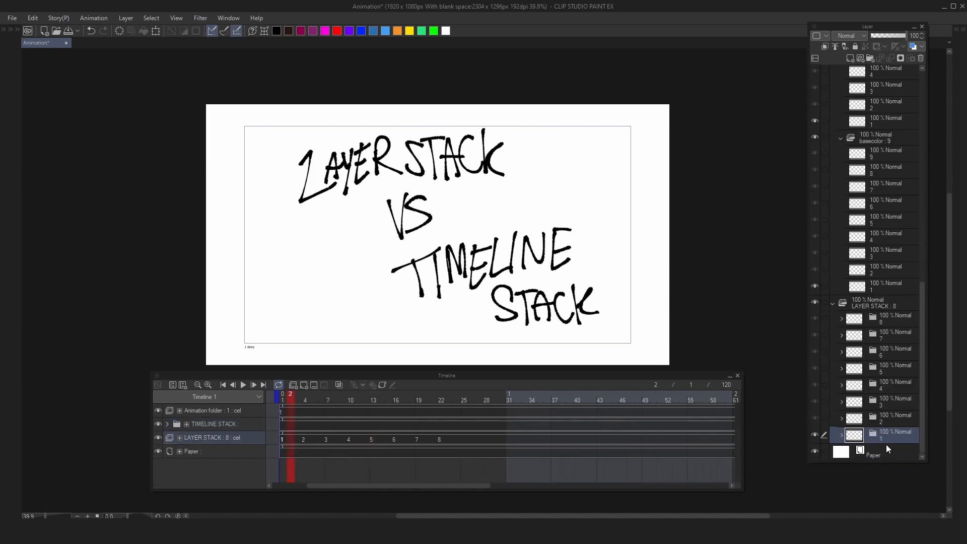
pyautogui.click(841, 401)
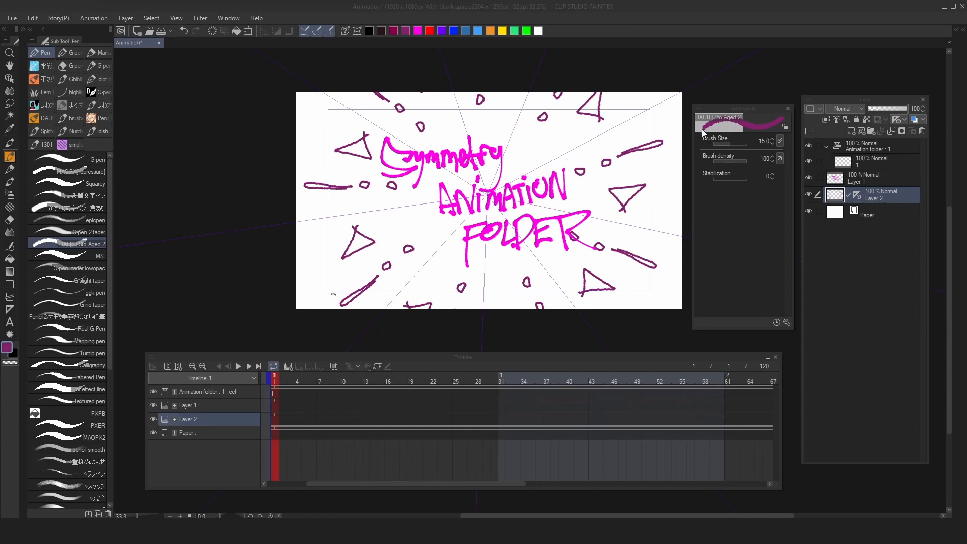
# Step: Add a new layer above Layer 2 and set the Symmetrical ruler to 8 lines with line symmetry
pyautogui.click(875, 179)
pyautogui.click(877, 192)
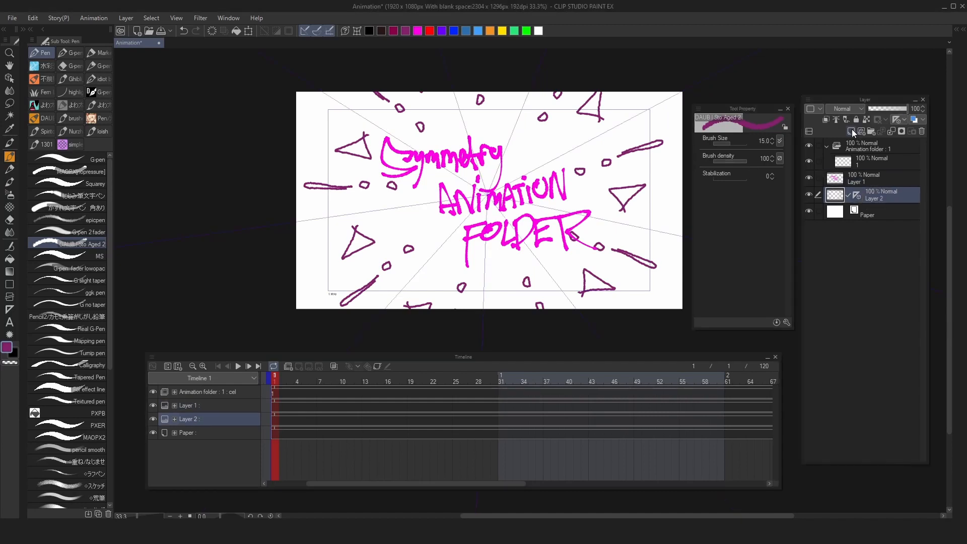
pyautogui.click(852, 131)
pyautogui.click(10, 309)
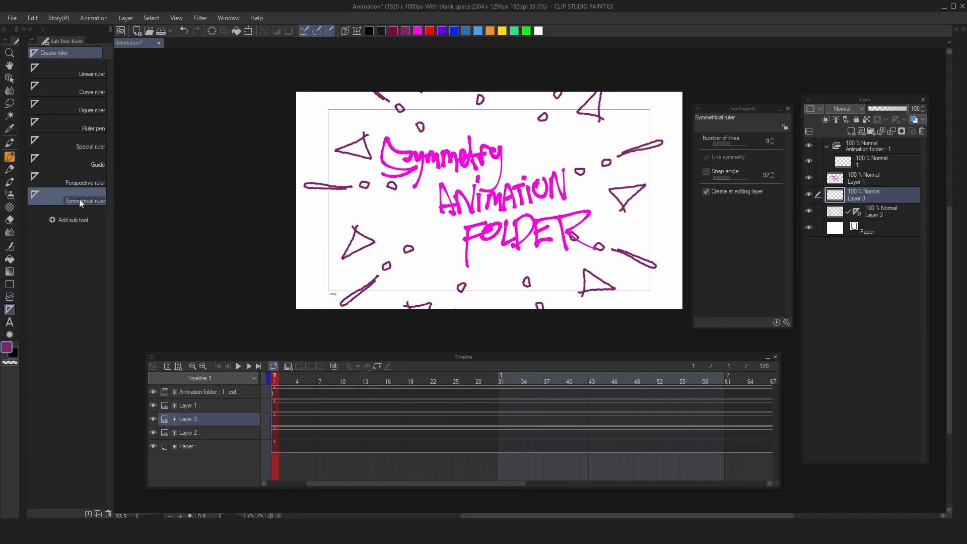
pyautogui.click(721, 144)
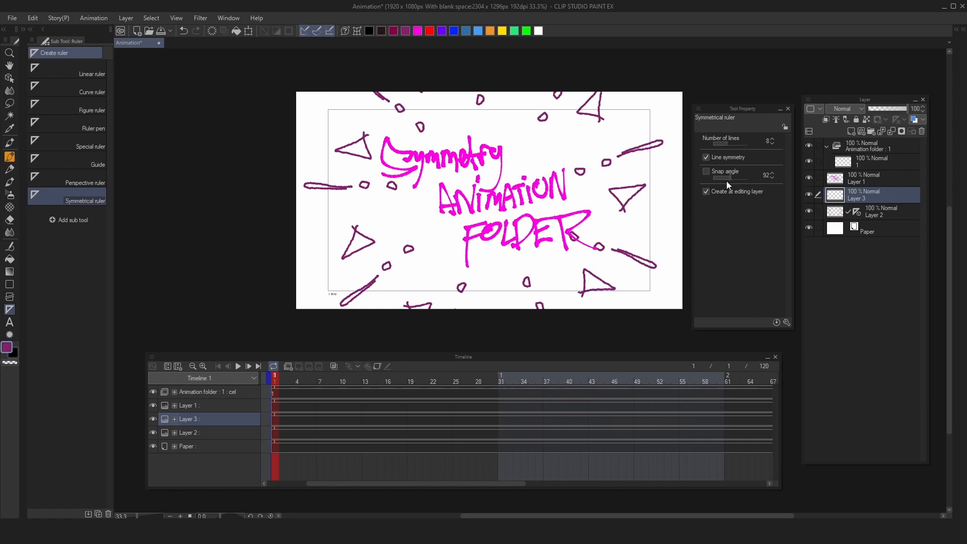
# Step: Move the symmetrical ruler from Layer 2 onto the animation folder, select cel 1, and go to frame 4 of the folder's track
pyautogui.moveTo(856, 212); pyautogui.dragTo(861, 141)
pyautogui.click(861, 165)
pyautogui.click(295, 391)
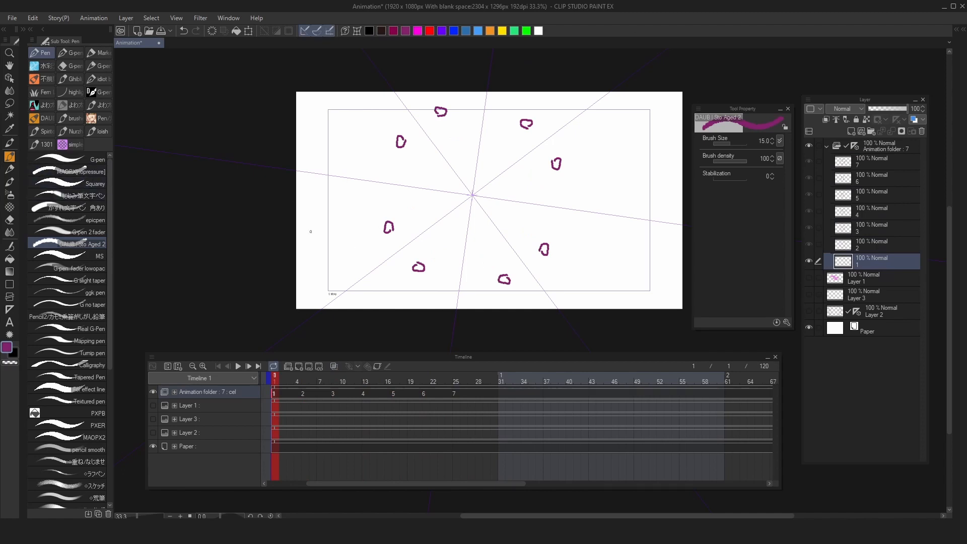
# Step: Liquify the mirrored shapes on cel 1 with the Symmetry Move Square Angle brush at size 300, and go to cel 2
pyautogui.press('j')
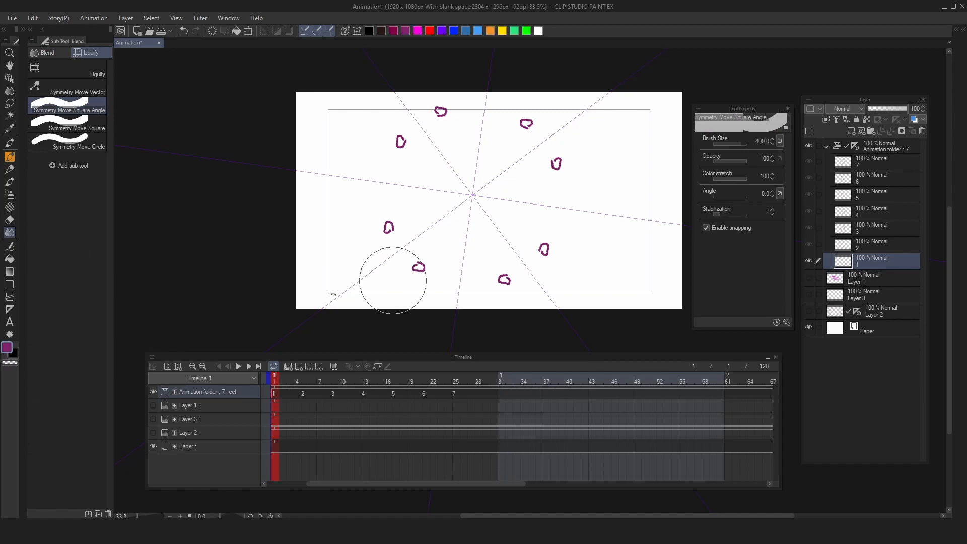
pyautogui.press('[')
pyautogui.moveTo(423, 273)
pyautogui.mouseDown()
pyautogui.moveTo(436, 282)
pyautogui.moveTo(417, 281)
pyautogui.moveTo(431, 259)
pyautogui.moveTo(410, 276)
pyautogui.mouseUp()
pyautogui.press('.')
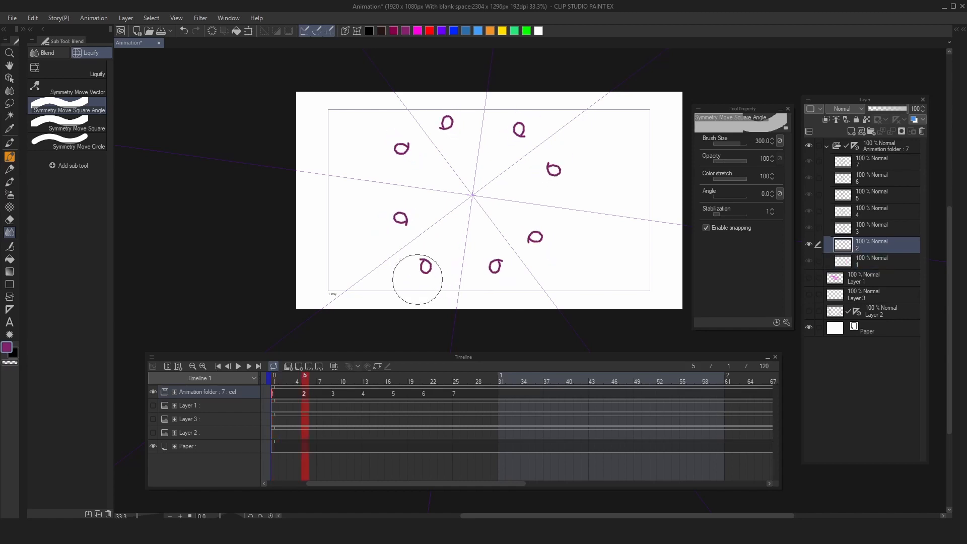
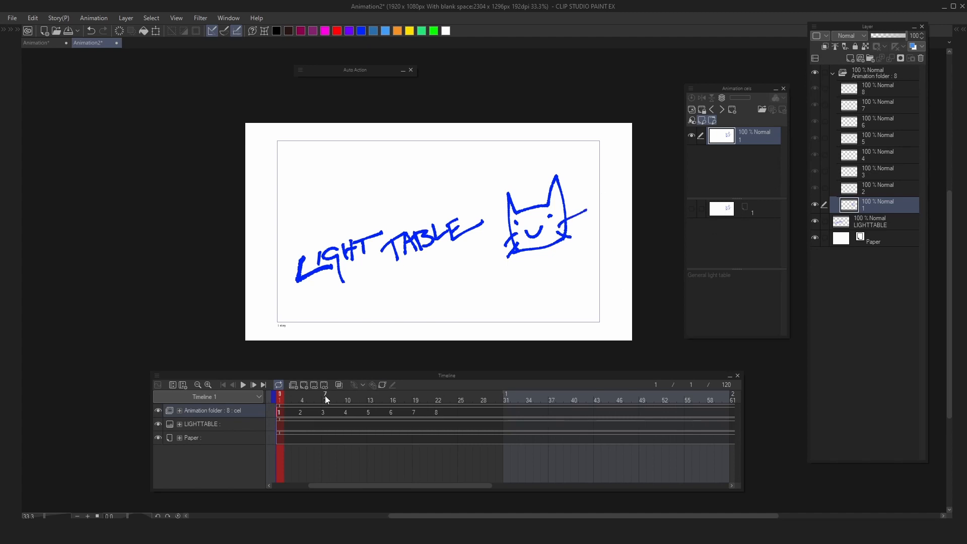
# Step: Register cel 1 on the general light table, scrub through the frames, and go to cel 4 at frame 10
pyautogui.moveTo(325, 395)
pyautogui.mouseDown()
pyautogui.moveTo(247, 401)
pyautogui.moveTo(506, 401)
pyautogui.moveTo(319, 401)
pyautogui.mouseUp()
pyautogui.moveTo(757, 142); pyautogui.dragTo(736, 295)
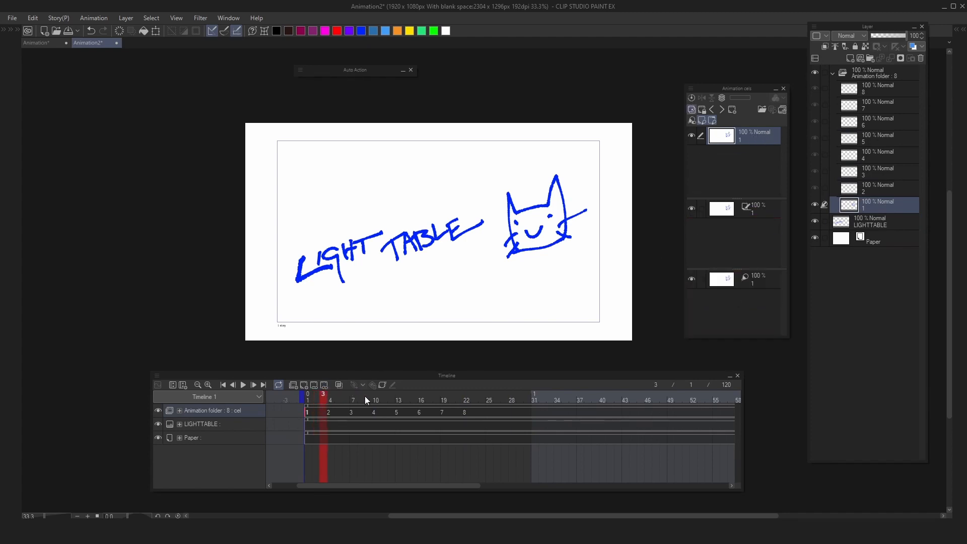
pyautogui.moveTo(365, 396); pyautogui.dragTo(301, 392)
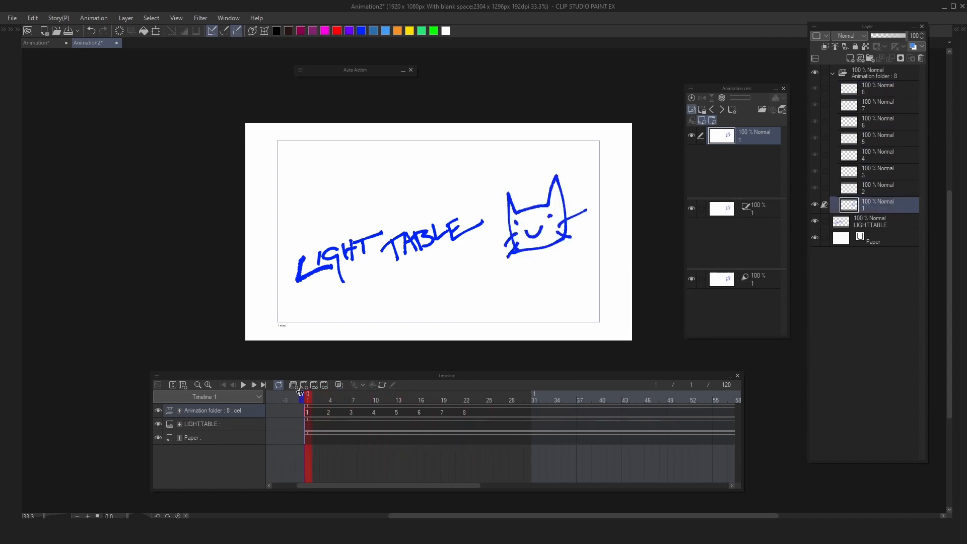
pyautogui.click(379, 402)
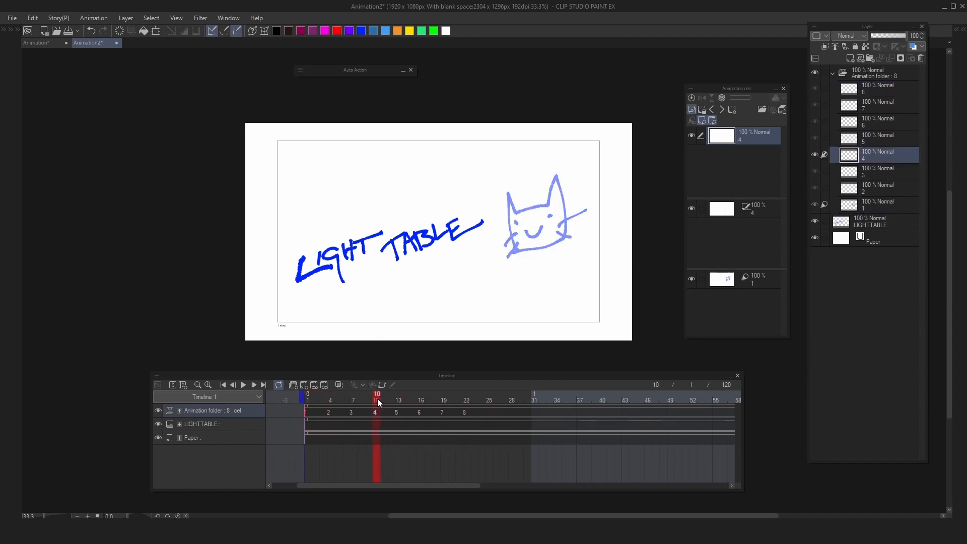
# Step: Move cel 1 from the general light table to cel 4's own light table, select it, and remove its registration
pyautogui.moveTo(769, 283); pyautogui.dragTo(762, 234)
pyautogui.click(768, 229)
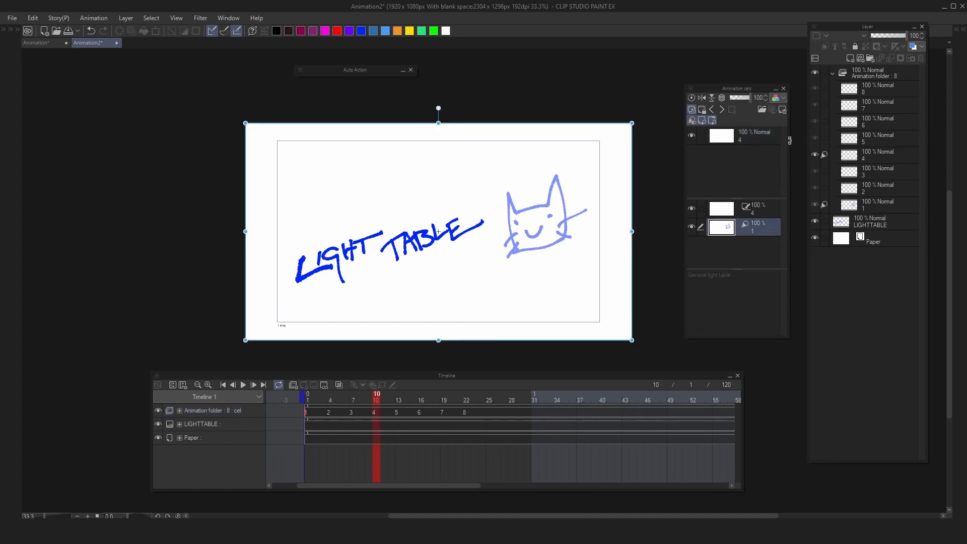
pyautogui.click(784, 111)
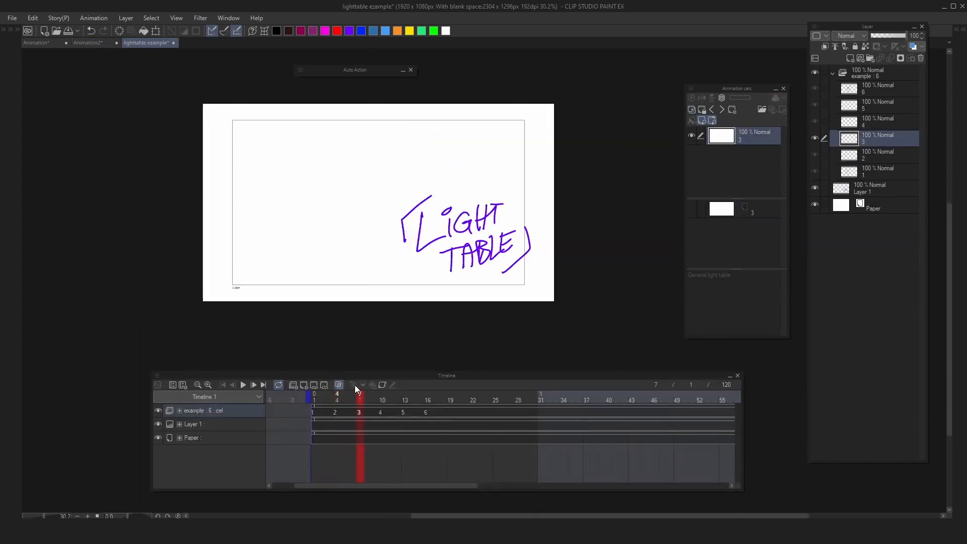
# Step: In the lighttable example document, turn off onion skin and go to cel 1 at frame 1
pyautogui.press('Left')
pyautogui.press('Left')
pyautogui.press('Right')
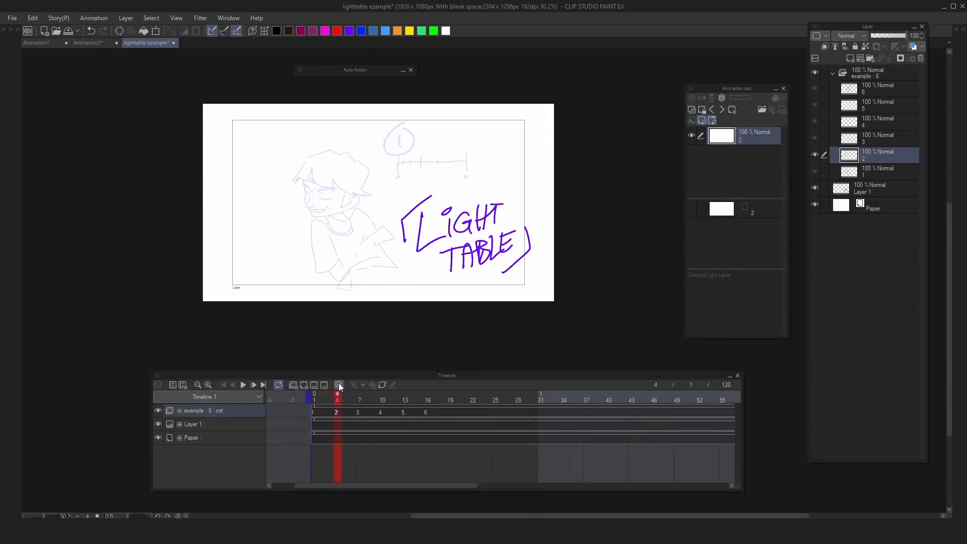
pyautogui.click(339, 386)
pyautogui.press('Left')
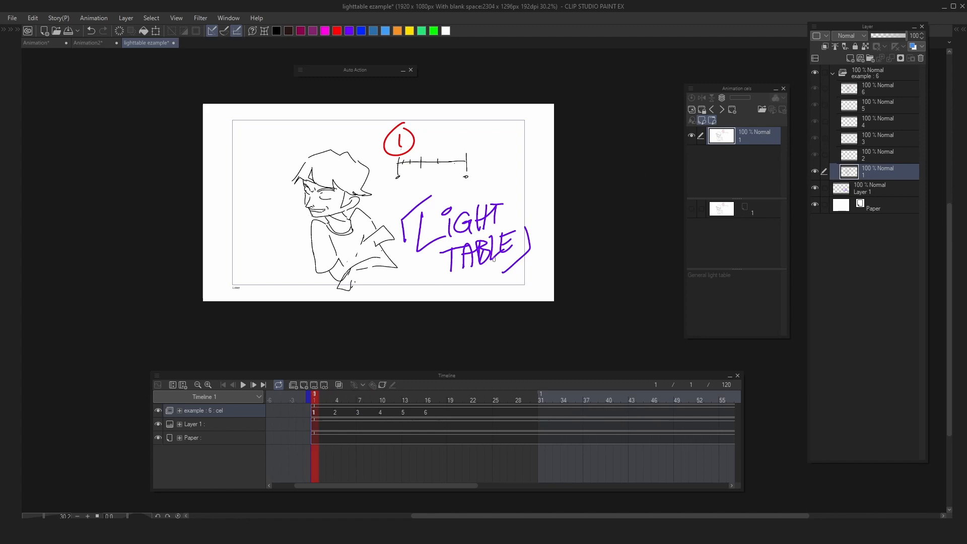
# Step: Register cels 1 and 6 on the general light table, and go to cel 3 at frame 9
pyautogui.moveTo(749, 140); pyautogui.dragTo(733, 291)
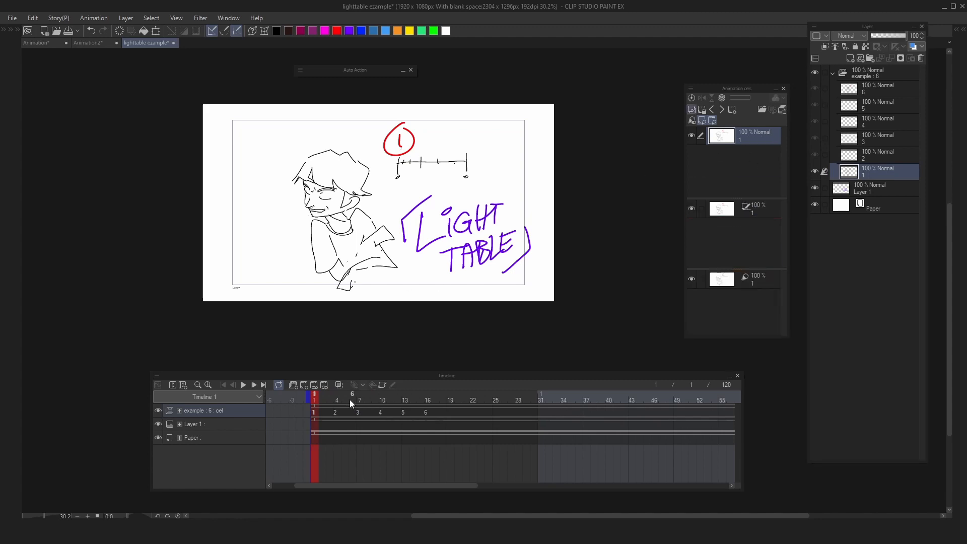
pyautogui.moveTo(351, 400); pyautogui.dragTo(434, 396)
pyautogui.moveTo(778, 141); pyautogui.dragTo(736, 310)
pyautogui.moveTo(395, 400)
pyautogui.mouseDown()
pyautogui.moveTo(326, 394)
pyautogui.moveTo(422, 392)
pyautogui.moveTo(316, 391)
pyautogui.moveTo(415, 393)
pyautogui.moveTo(318, 394)
pyautogui.moveTo(377, 399)
pyautogui.mouseUp()
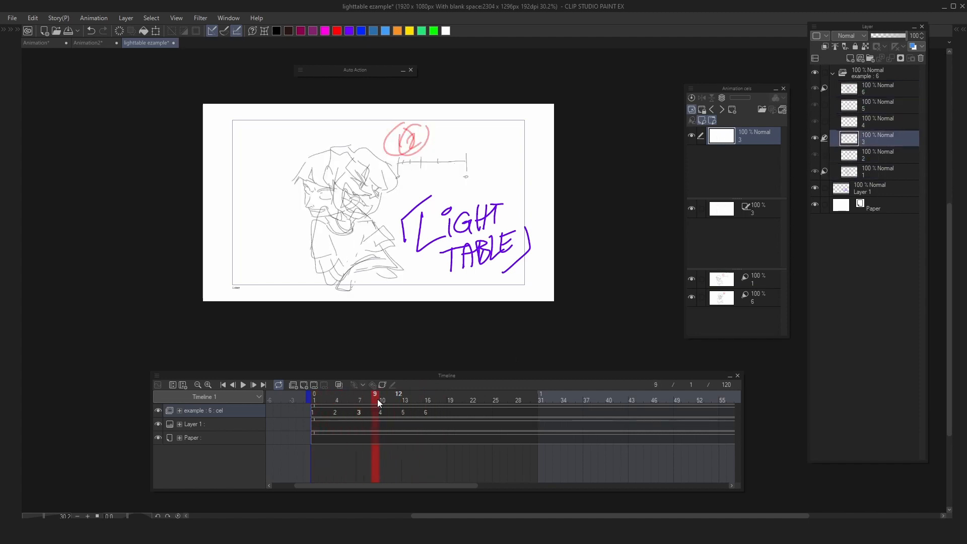
# Step: Change the layer color of cel 1 on the light table to blue 0072FF
pyautogui.click(771, 277)
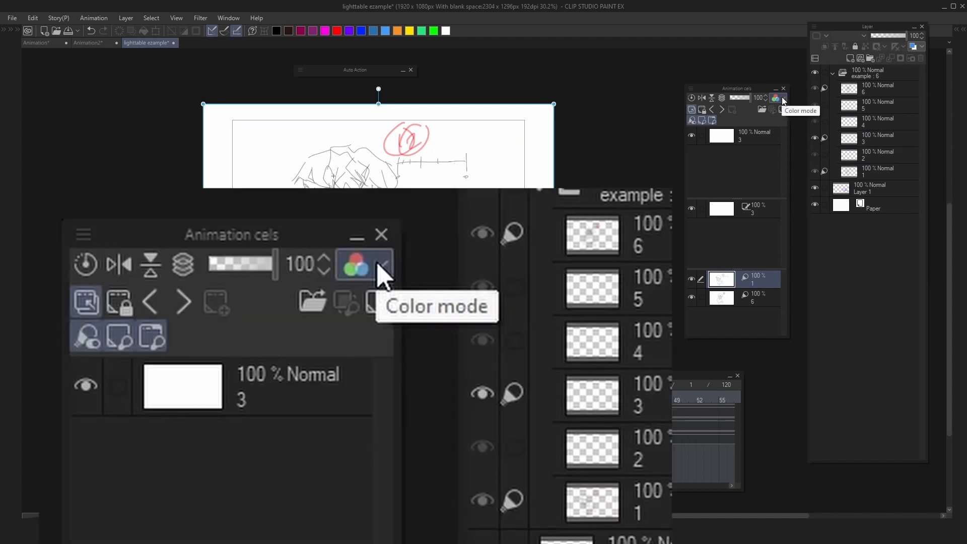
pyautogui.click(784, 100)
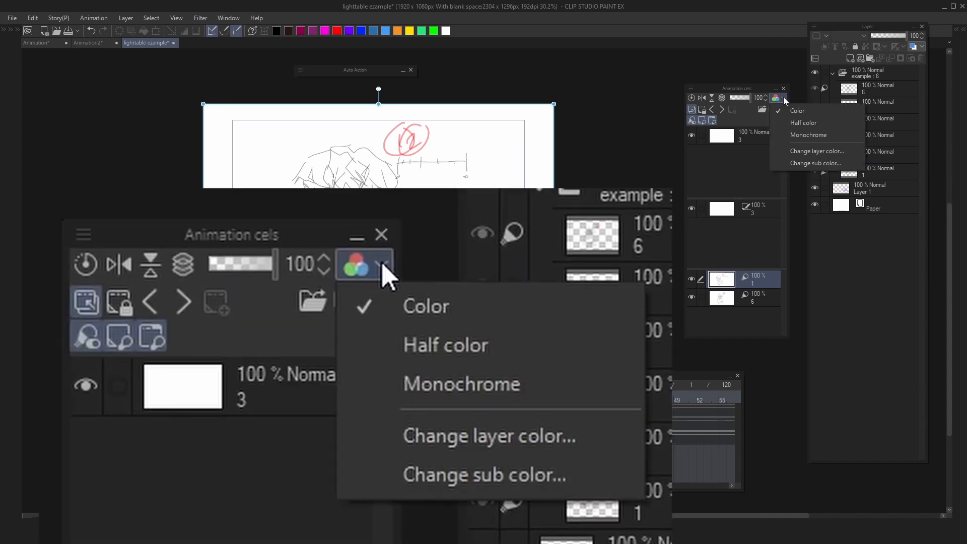
pyautogui.click(812, 151)
pyautogui.click(655, 112)
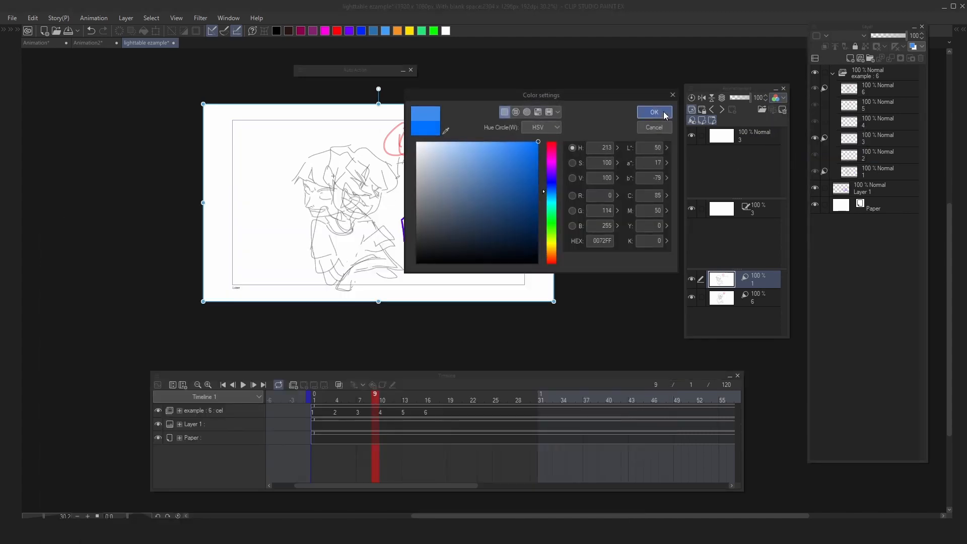
# Step: Change the layer color of cel 6 on the light table to a pinkish red
pyautogui.click(759, 297)
pyautogui.click(782, 98)
pyautogui.click(812, 151)
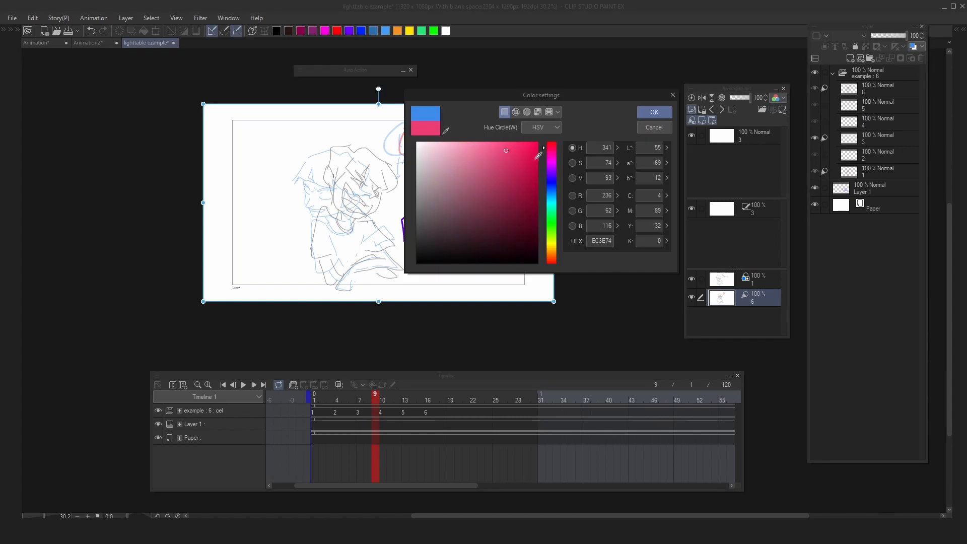
pyautogui.click(654, 111)
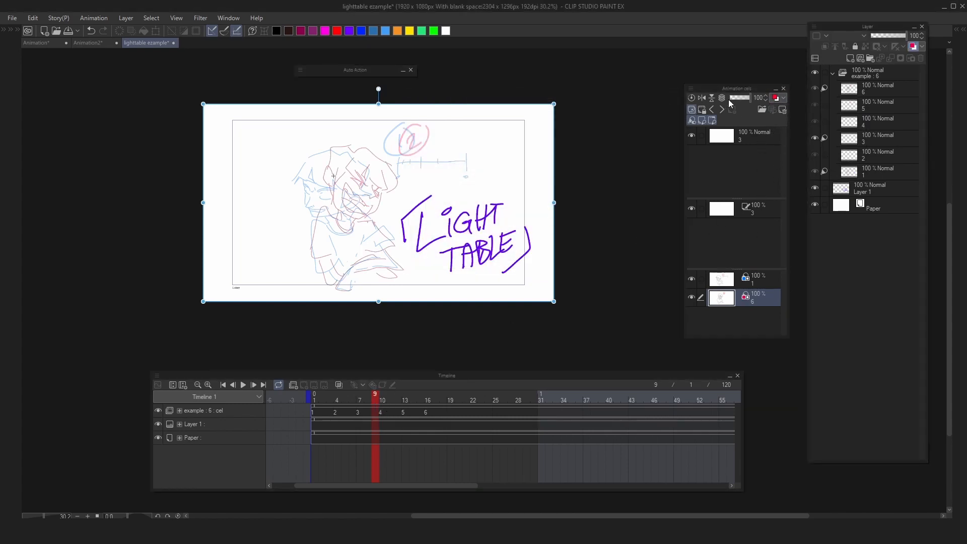
# Step: Set the opacity of cel 6 on the light table to 27%
pyautogui.moveTo(733, 98); pyautogui.dragTo(750, 98)
pyautogui.click(722, 98)
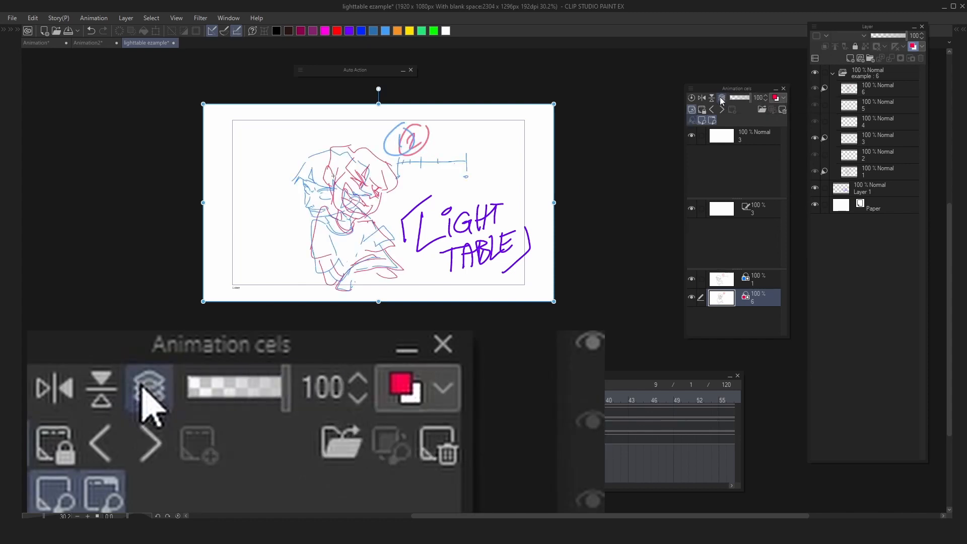
pyautogui.moveTo(741, 98); pyautogui.dragTo(739, 99)
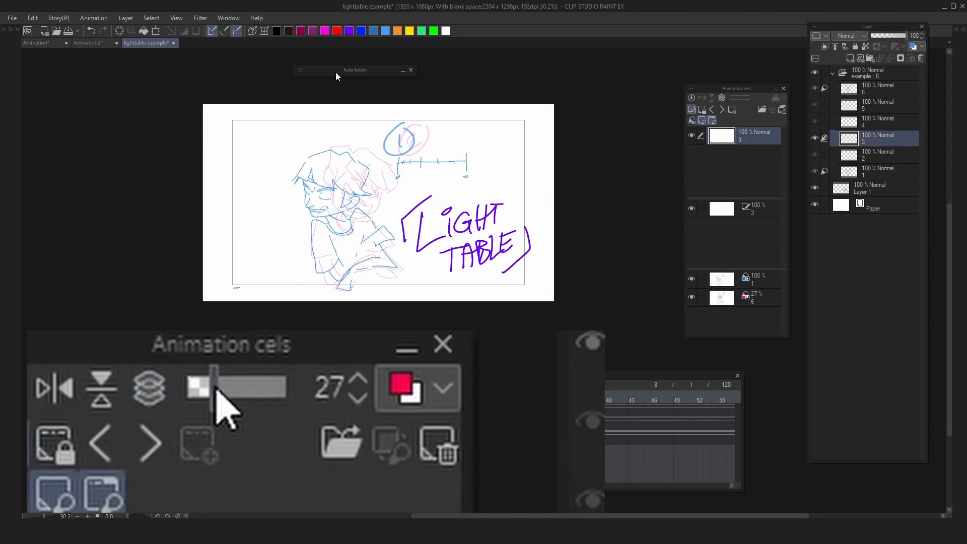
# Step: Sketch a rough black figure on cel 3 over the references, and remove both registered cels from the general light table
pyautogui.moveTo(330, 200)
pyautogui.mouseDown()
pyautogui.moveTo(377, 191)
pyautogui.moveTo(317, 263)
pyautogui.moveTo(367, 218)
pyautogui.moveTo(393, 284)
pyautogui.mouseUp()
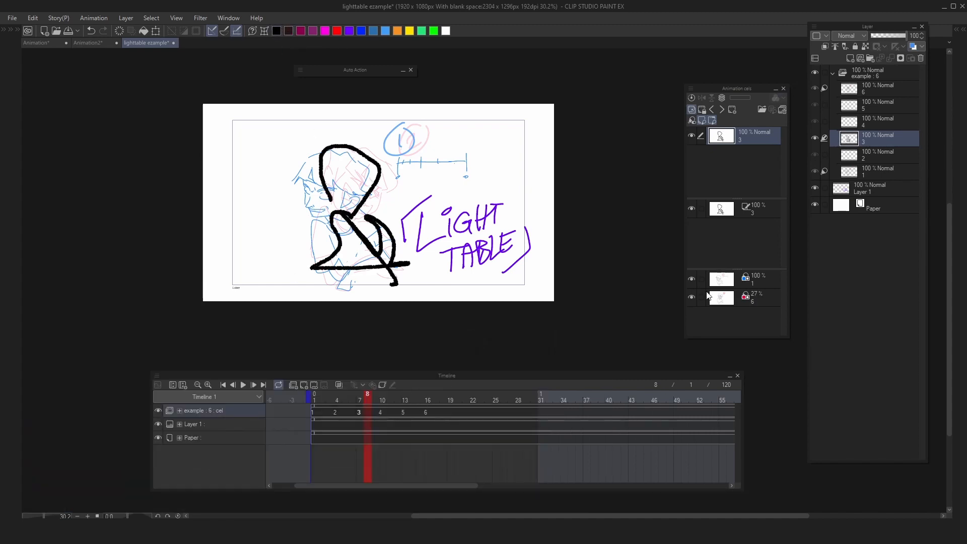
pyautogui.moveTo(706, 295); pyautogui.dragTo(705, 278)
pyautogui.click(781, 109)
# Step: Go to frame 1, toggle the light table, and scrub the timeline through the cels
pyautogui.click(305, 397)
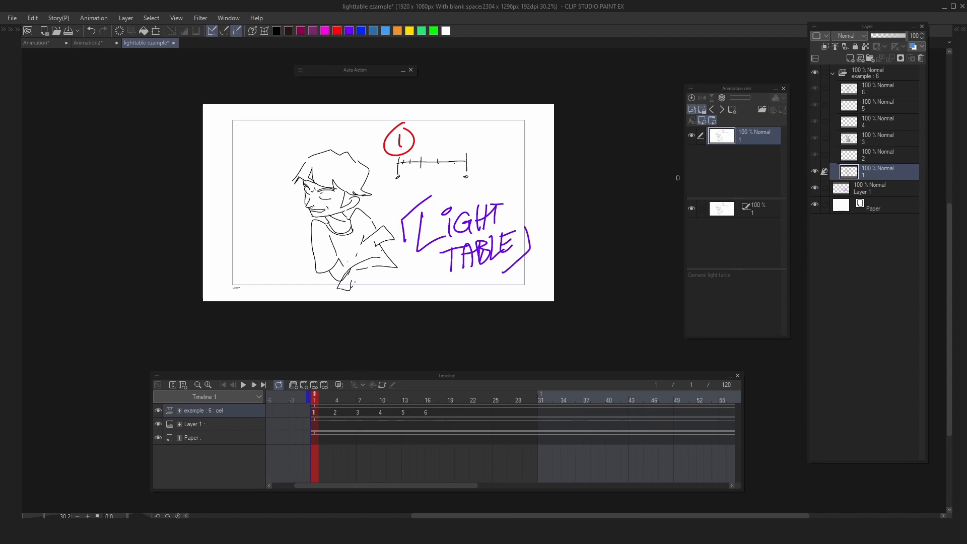
pyautogui.click(691, 109)
pyautogui.moveTo(358, 394); pyautogui.dragTo(428, 397)
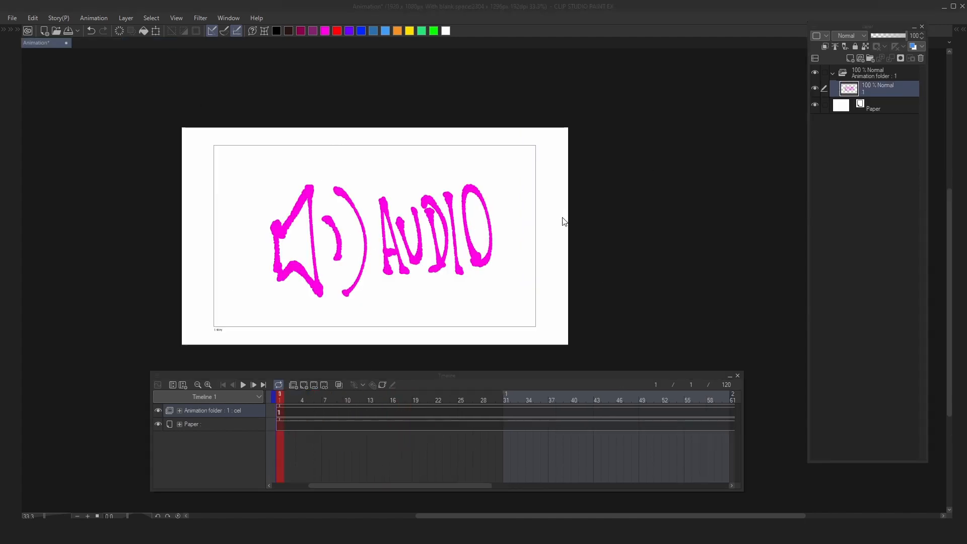
# Step: Switch to File Explorer and bring the amen break audio file from the Audacity folder into the animation
pyautogui.hotkey('alt', 'Tab')
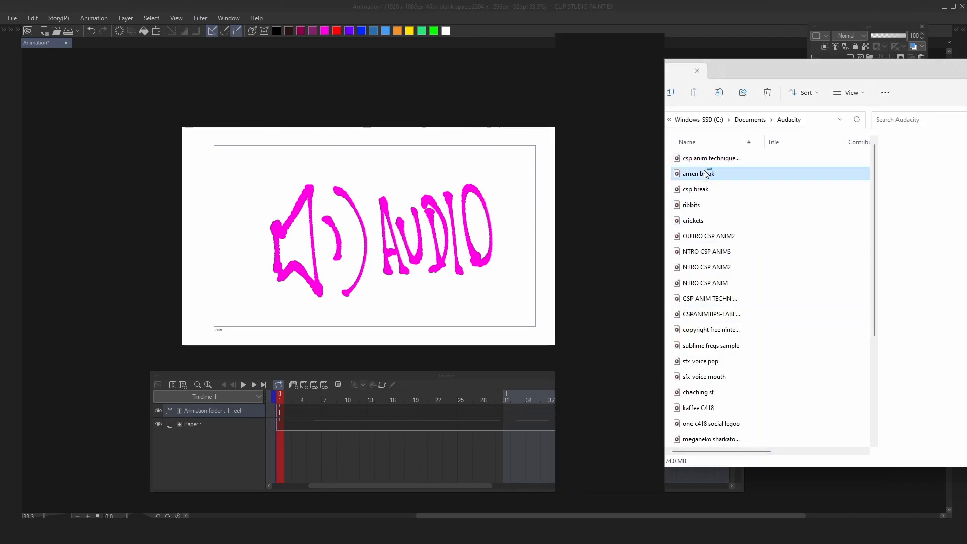
pyautogui.click(726, 173)
pyautogui.moveTo(736, 174); pyautogui.dragTo(276, 329)
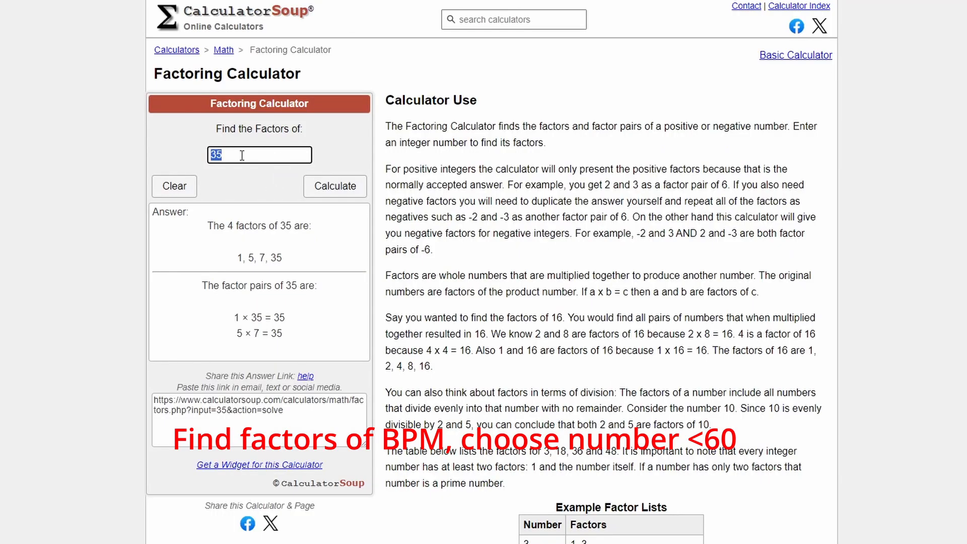
# Step: Calculate the factors of 140 with the Factoring Calculator on the CalculatorSoup website
pyautogui.click(299, 134)
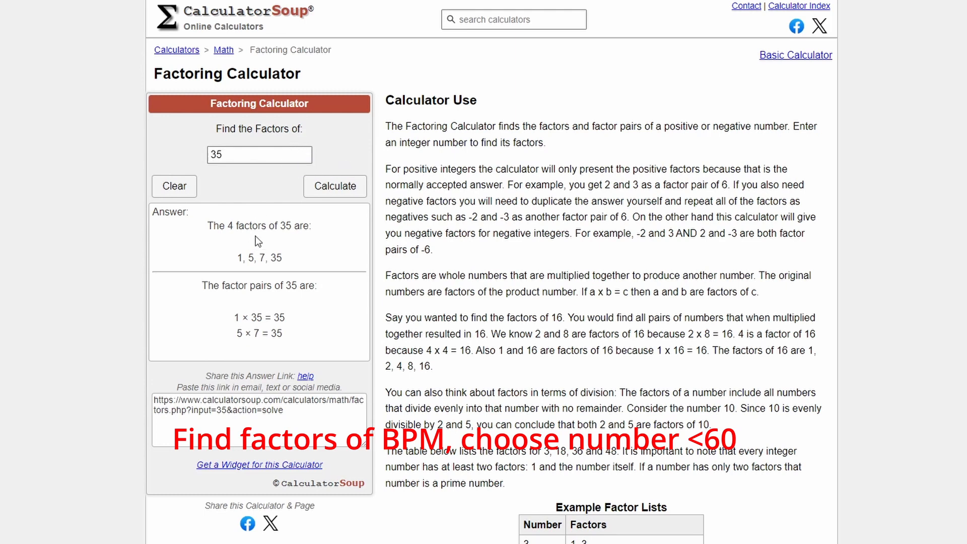
pyautogui.click(270, 154)
pyautogui.press('BackSpace')
pyautogui.press('BackSpace')
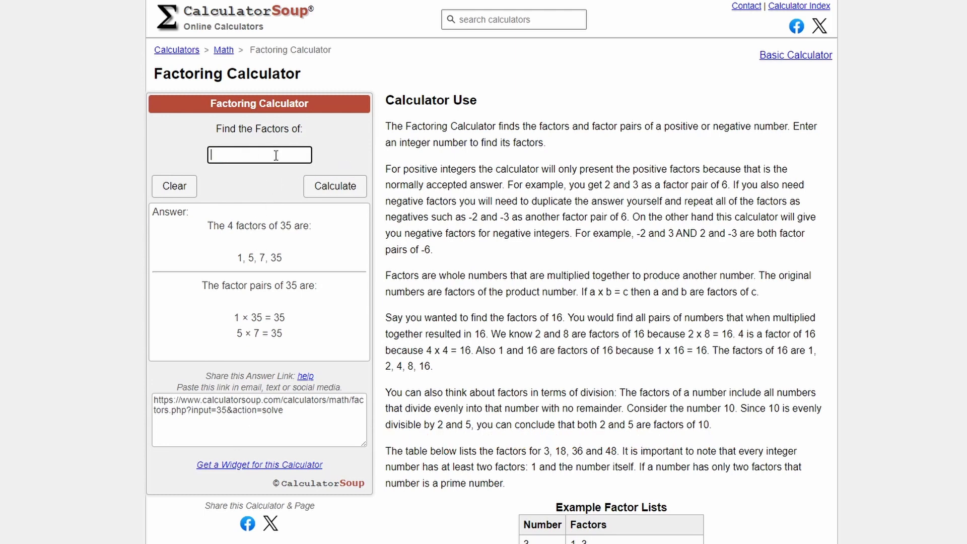
pyautogui.write('140')
pyautogui.click(334, 185)
# Step: Examine the factors of 140 in the answer, highlighting the values up to 35 and the factor 20
pyautogui.moveTo(328, 258); pyautogui.dragTo(270, 247)
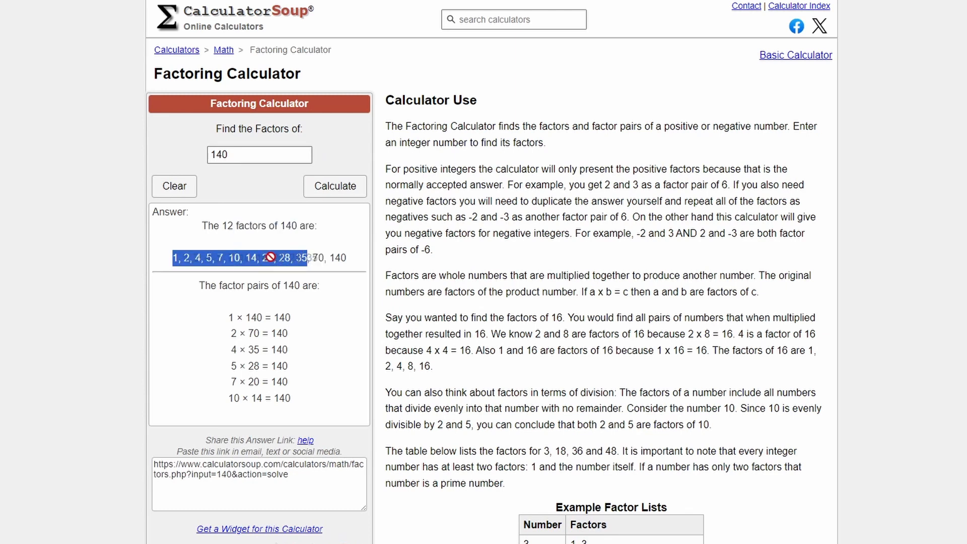
pyautogui.click(270, 238)
pyautogui.doubleClick(268, 257)
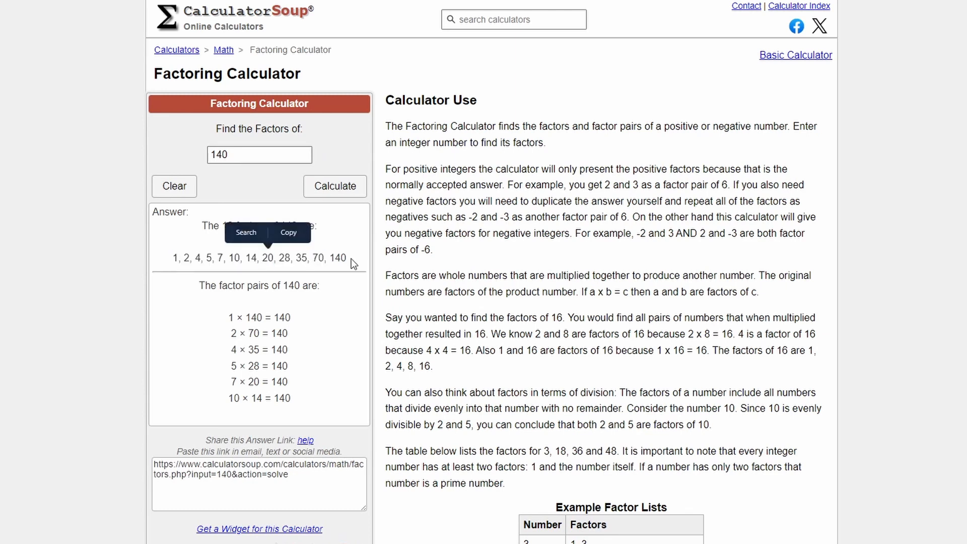
pyautogui.click(371, 264)
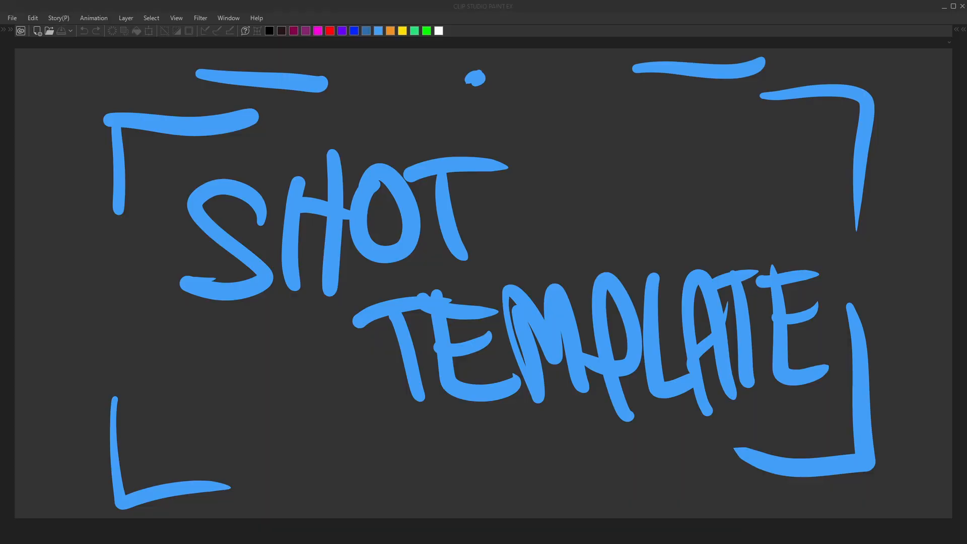
# Step: Open the shot template list for a new animation file and close it without choosing a template
pyautogui.click(14, 20)
pyautogui.click(32, 30)
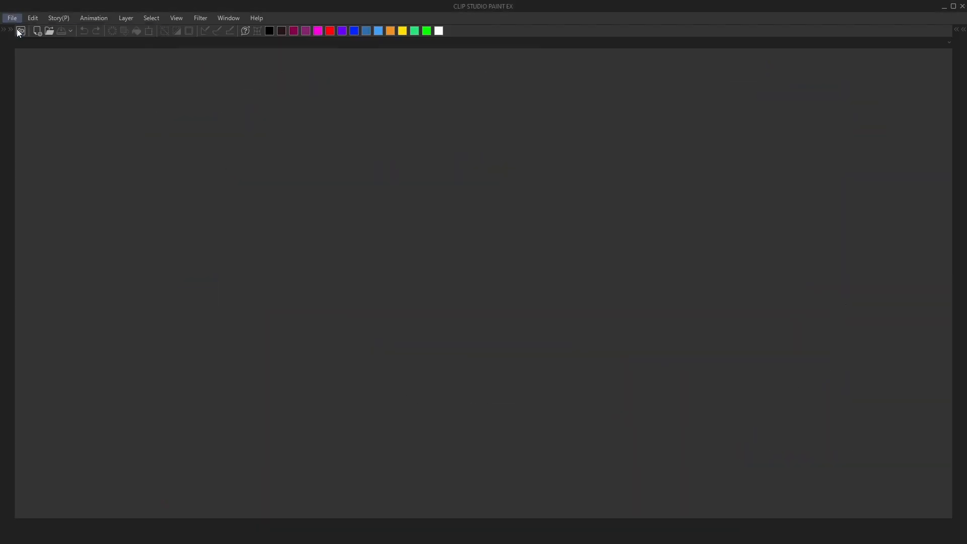
pyautogui.click(362, 325)
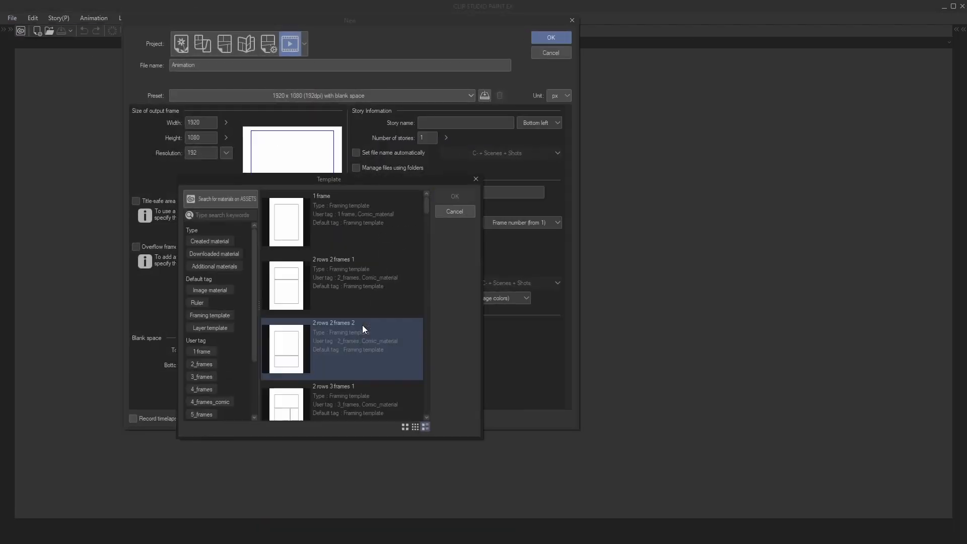
pyautogui.click(476, 184)
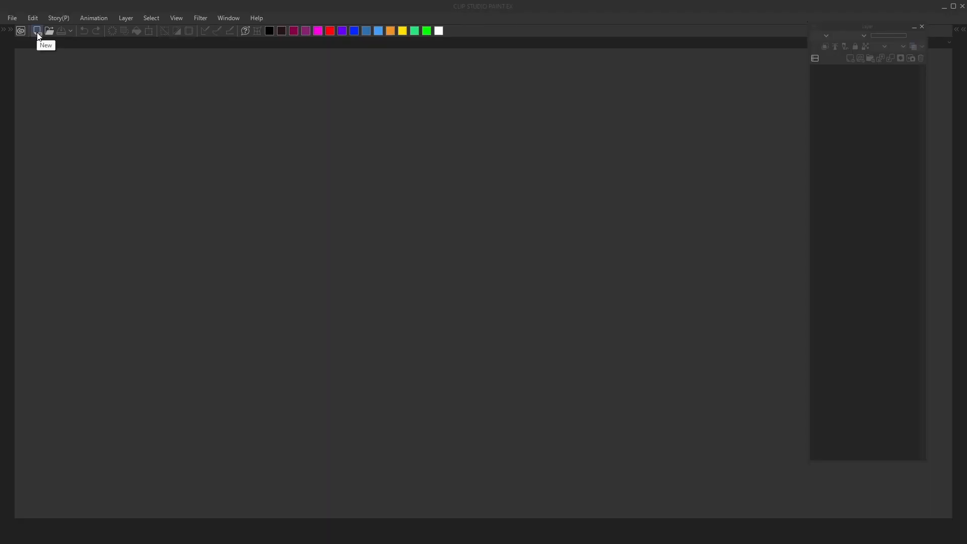
# Step: Create a new 1920 x 1080 animation file with the shot template turned off
pyautogui.click(37, 31)
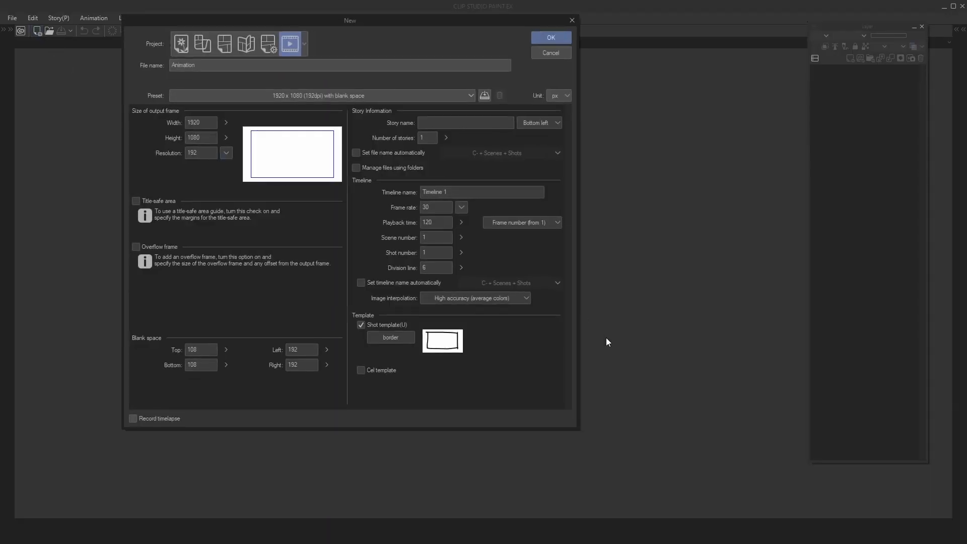
pyautogui.click(361, 325)
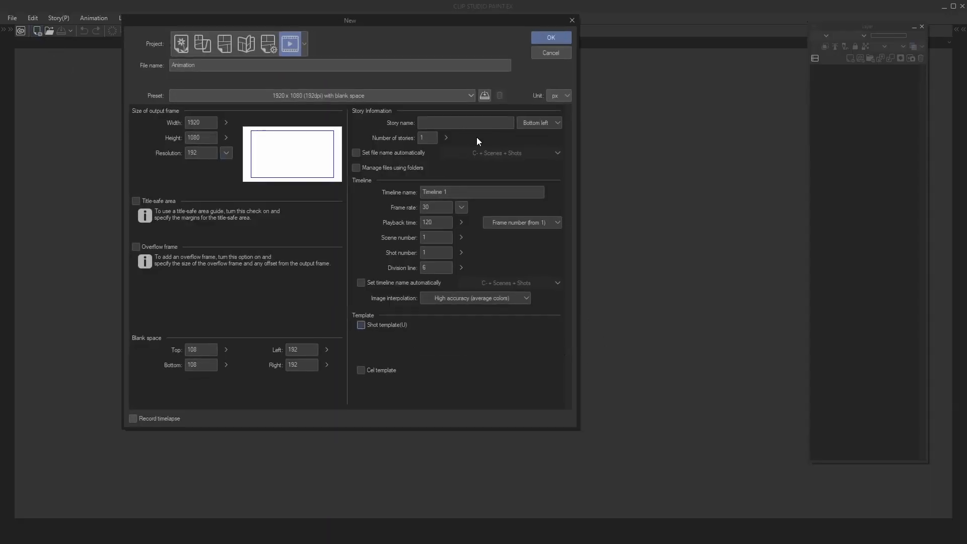
pyautogui.click(551, 38)
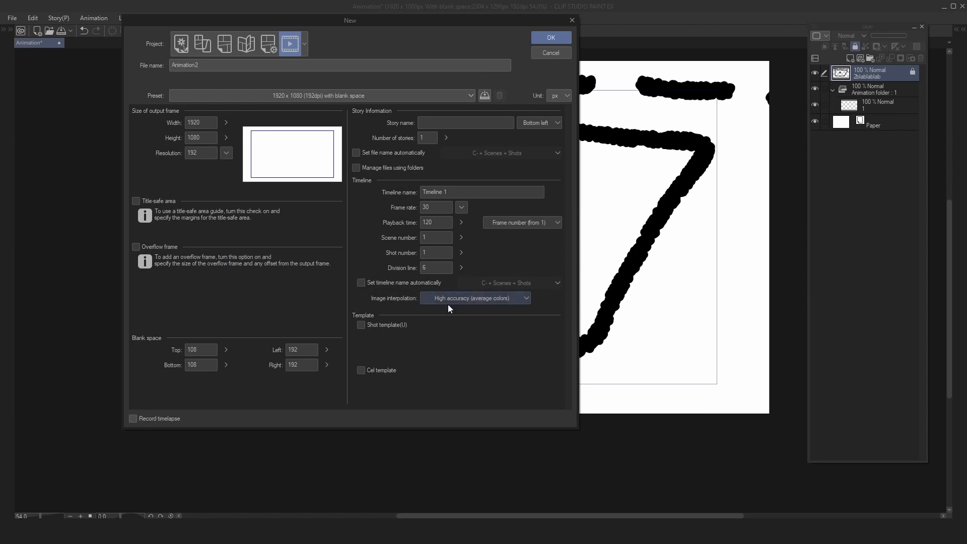
# Step: Turn on the shot template for the new Animation2 file and open the template selection for the border template
pyautogui.click(361, 325)
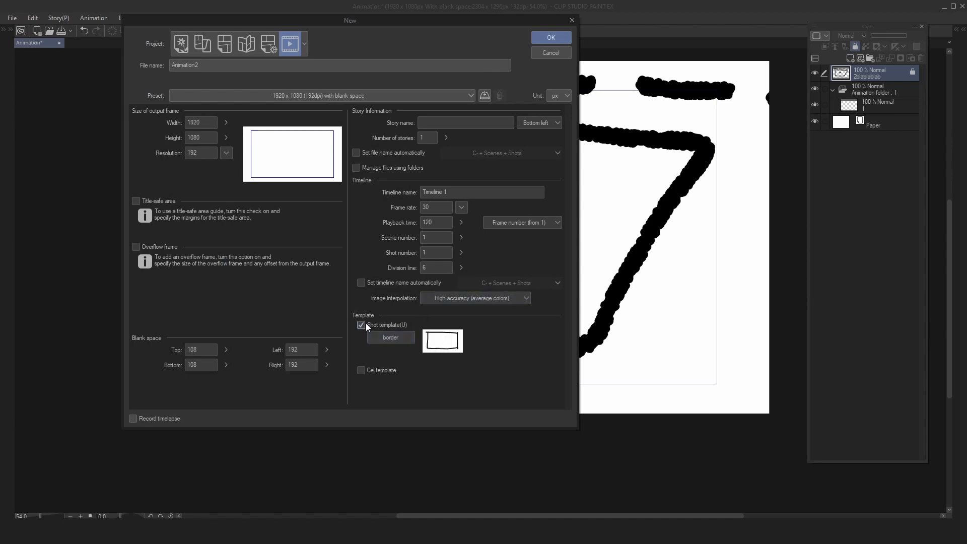
pyautogui.click(392, 339)
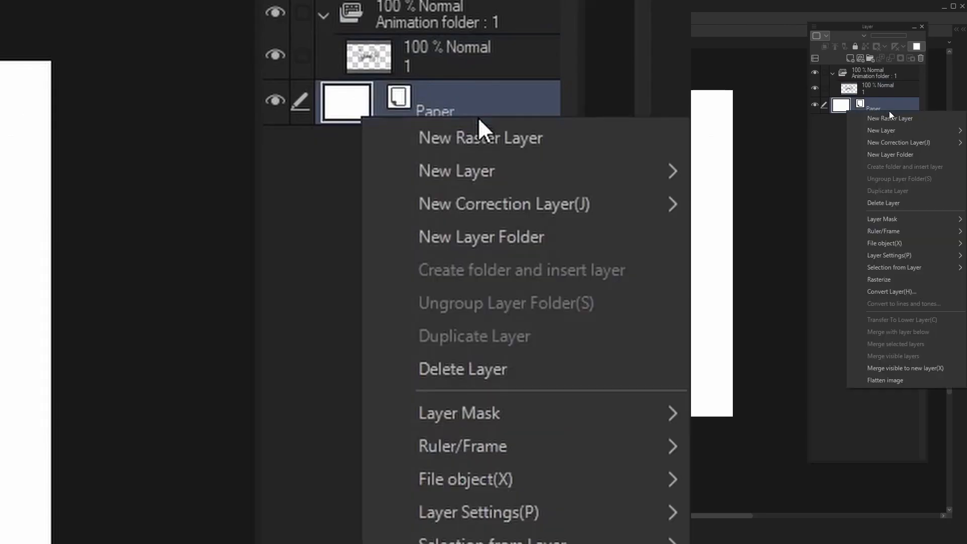
# Step: Add a new 3D layer directly above the Paper layer
pyautogui.moveTo(519, 190)
pyautogui.click(791, 203)
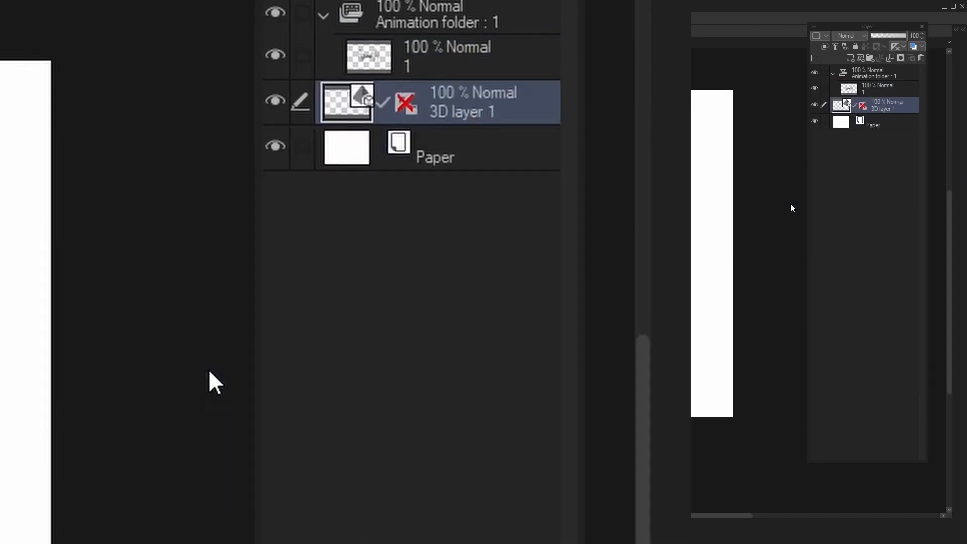
pyautogui.moveTo(178, 306); pyautogui.dragTo(175, 365)
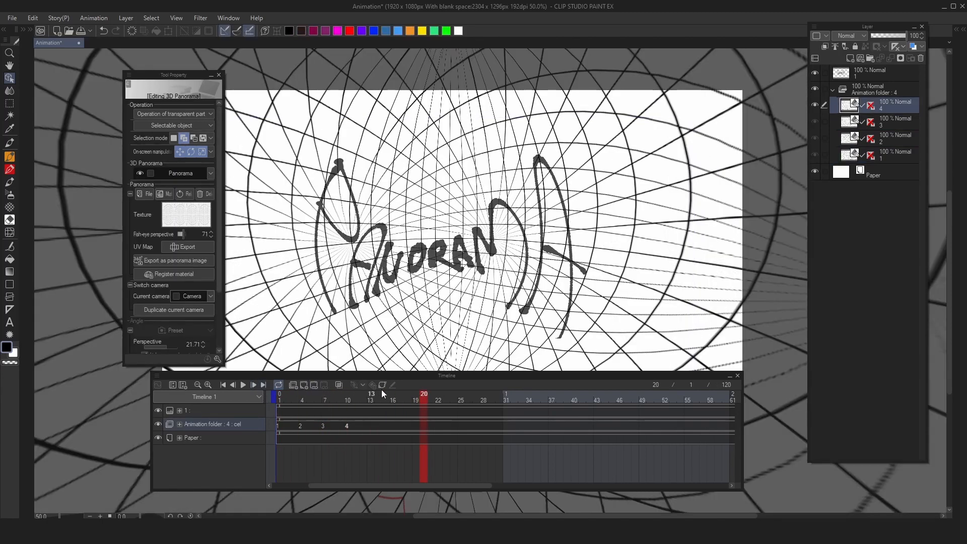
# Step: Turn on the ruler of the 3D panorama layer in cel 4
pyautogui.click(871, 106)
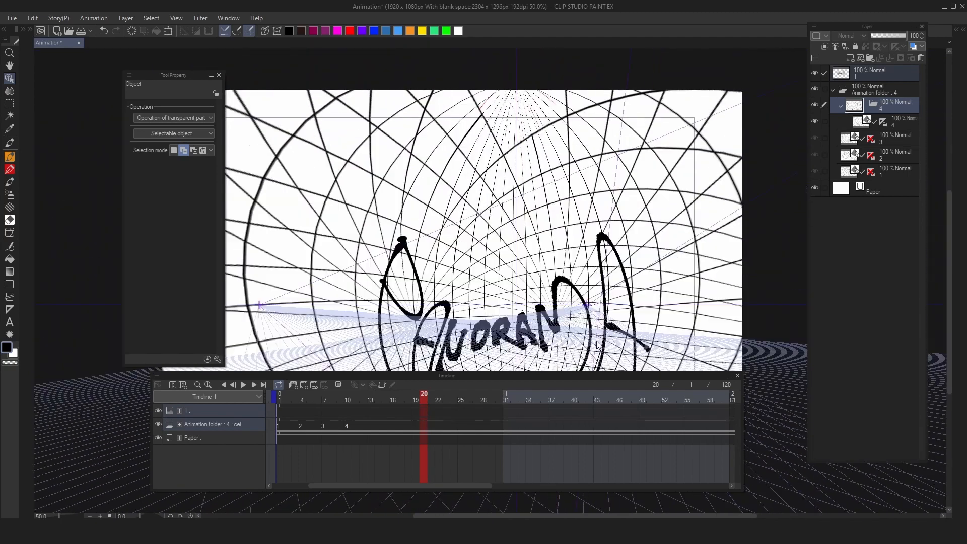
pyautogui.moveTo(598, 345)
pyautogui.mouseDown()
pyautogui.moveTo(453, 347)
pyautogui.moveTo(595, 343)
pyautogui.mouseUp()
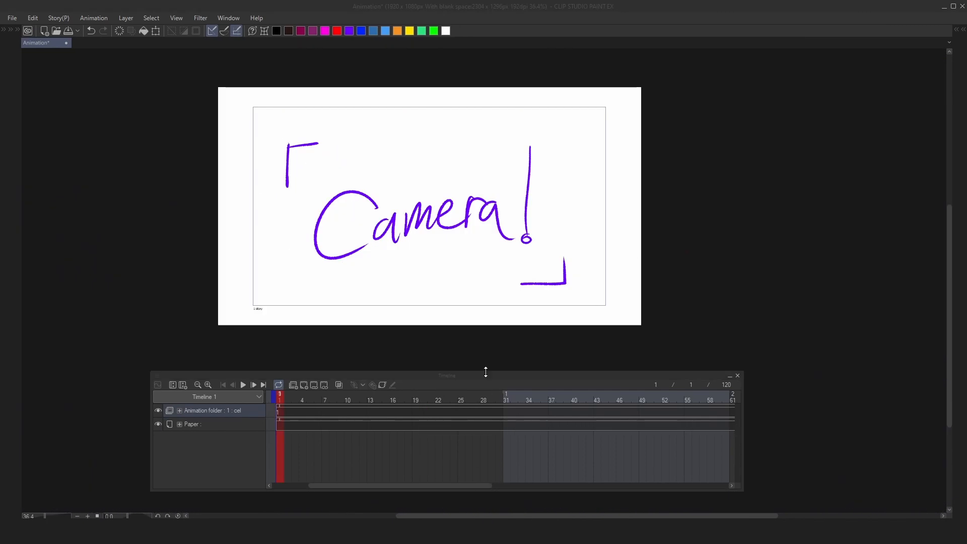
# Step: Resize the canvas from its lower-right corner to about 1984 x 1360 px
pyautogui.moveTo(486, 371)
pyautogui.mouseDown()
pyautogui.moveTo(421, 360)
pyautogui.moveTo(489, 371)
pyautogui.mouseUp()
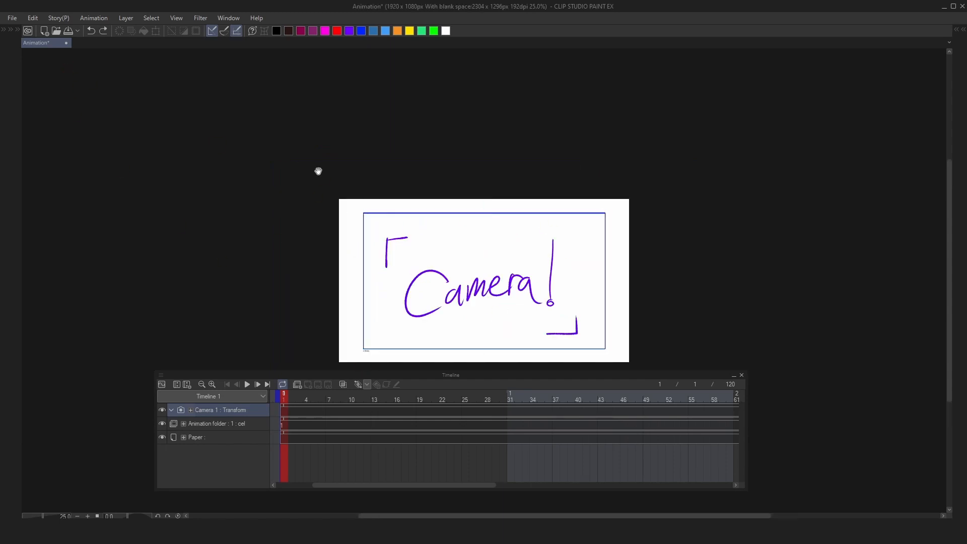
pyautogui.moveTo(318, 171); pyautogui.dragTo(274, 124)
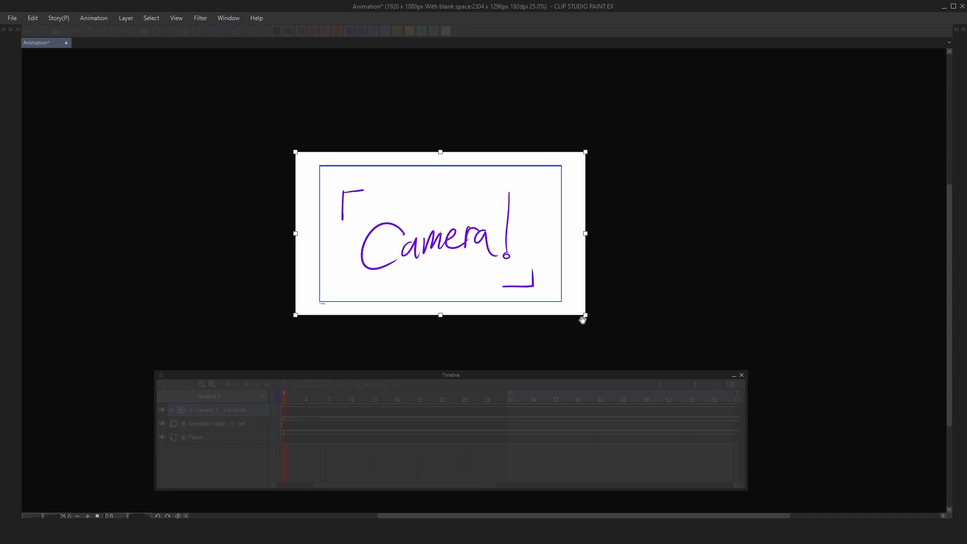
pyautogui.moveTo(584, 315); pyautogui.dragTo(546, 322)
pyautogui.press('Return')
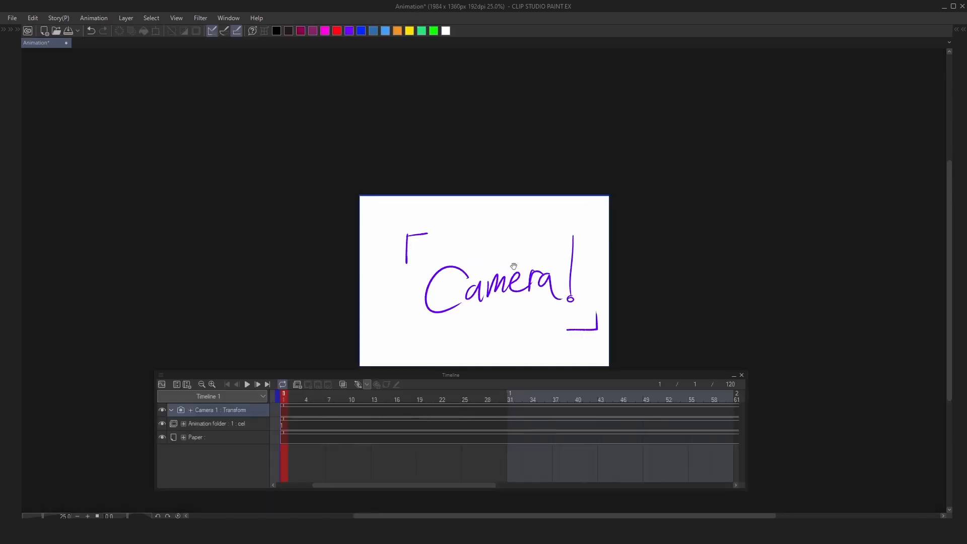
# Step: Enlarge the canvas from its lower-right corner to about 3195 x 1823 px
pyautogui.scroll(-2, 546, 323)
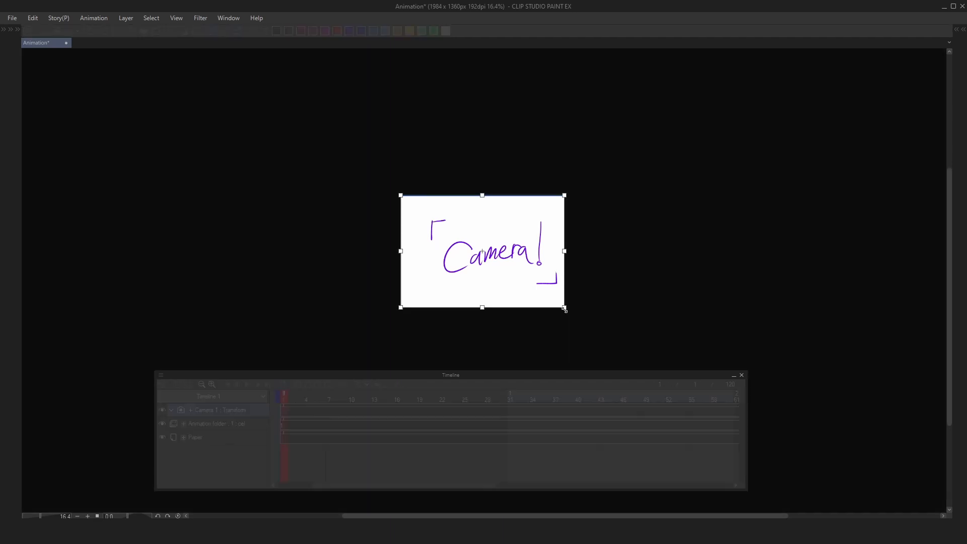
pyautogui.moveTo(565, 305); pyautogui.dragTo(664, 346)
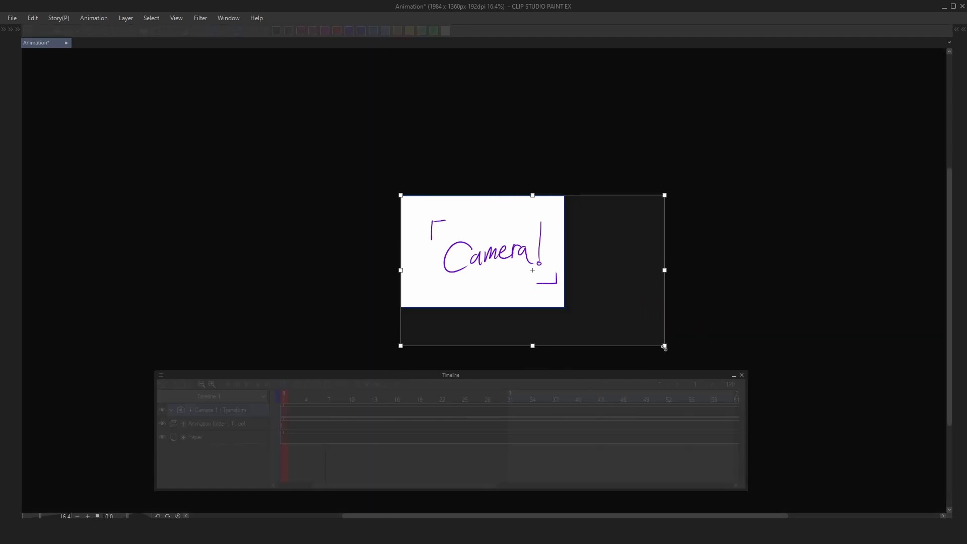
pyautogui.press('Return')
# Step: Change the canvas to a portrait format of about 2008 x 2640 px
pyautogui.scroll(-2, 431, 167)
pyautogui.scroll(1, 553, 339)
pyautogui.hotkey('ctrl', 'alt', 'c')
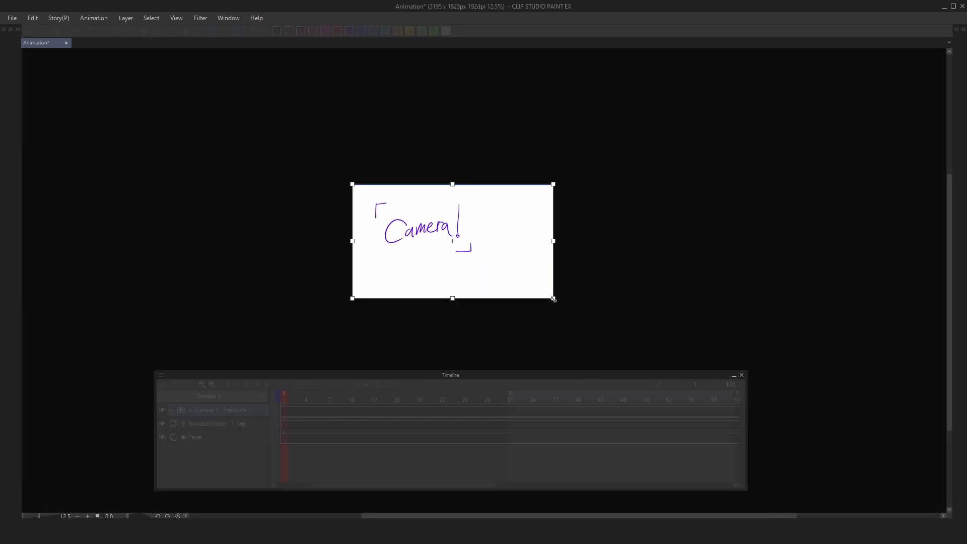
pyautogui.moveTo(553, 298); pyautogui.dragTo(478, 350)
pyautogui.press('Return')
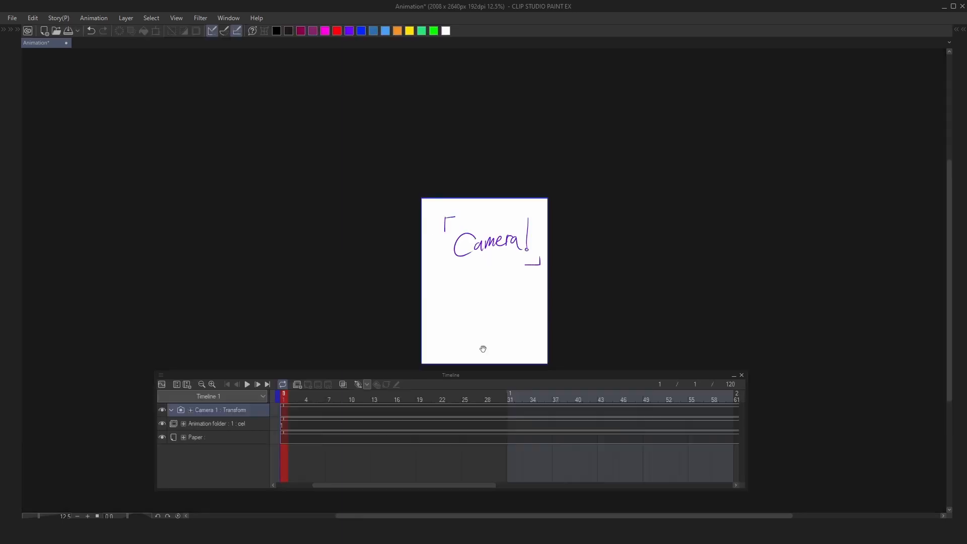
# Step: Widen and shorten the portrait canvas into a landscape format from its lower-right corner
pyautogui.scroll(-2, 468, 197)
pyautogui.scroll(3, 518, 318)
pyautogui.hotkey('ctrl', 'alt', 'c')
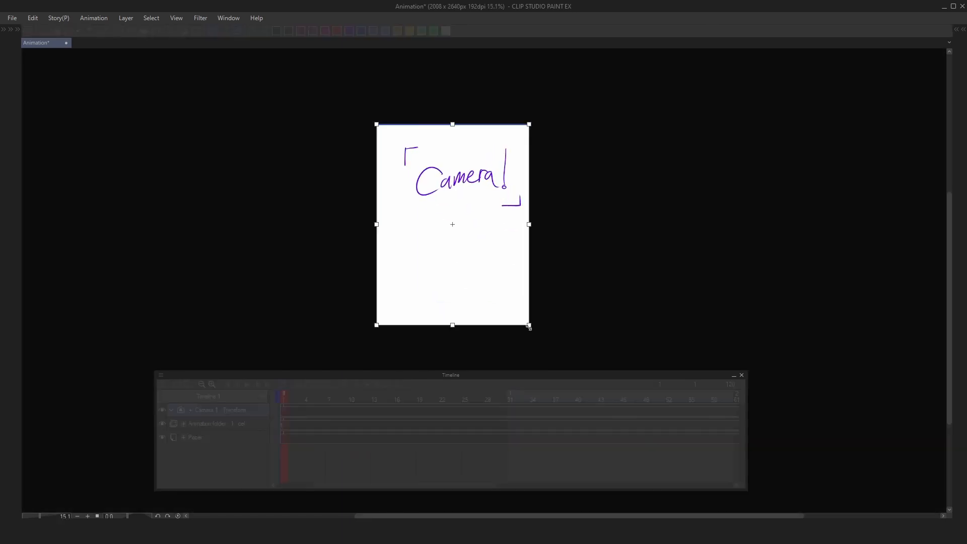
pyautogui.moveTo(530, 326); pyautogui.dragTo(576, 226)
pyautogui.press('Return')
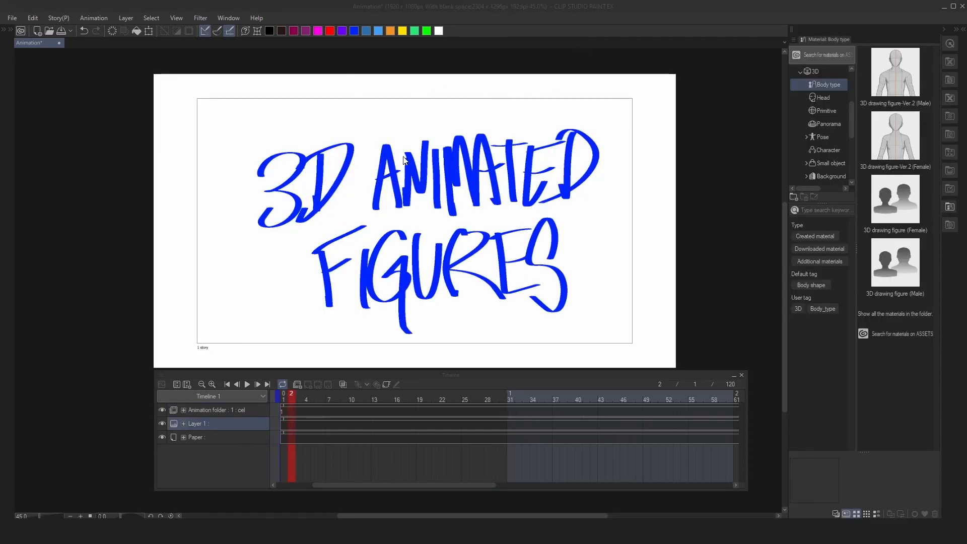
# Step: Add the 3D drawing figure-Ver.2 (Male) from the Body type materials to the canvas
pyautogui.scroll(-1, 404, 156)
pyautogui.scroll(1, 423, 178)
pyautogui.moveTo(895, 72); pyautogui.dragTo(395, 265)
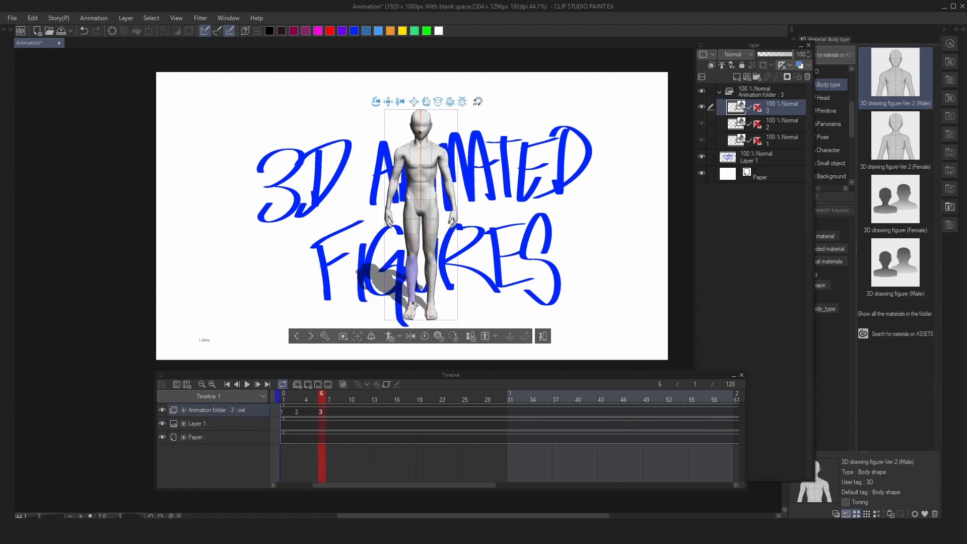
# Step: Rotate the view around the 3D figure on cels 3 and 4, and return to frame 2
pyautogui.moveTo(409, 302); pyautogui.dragTo(412, 310)
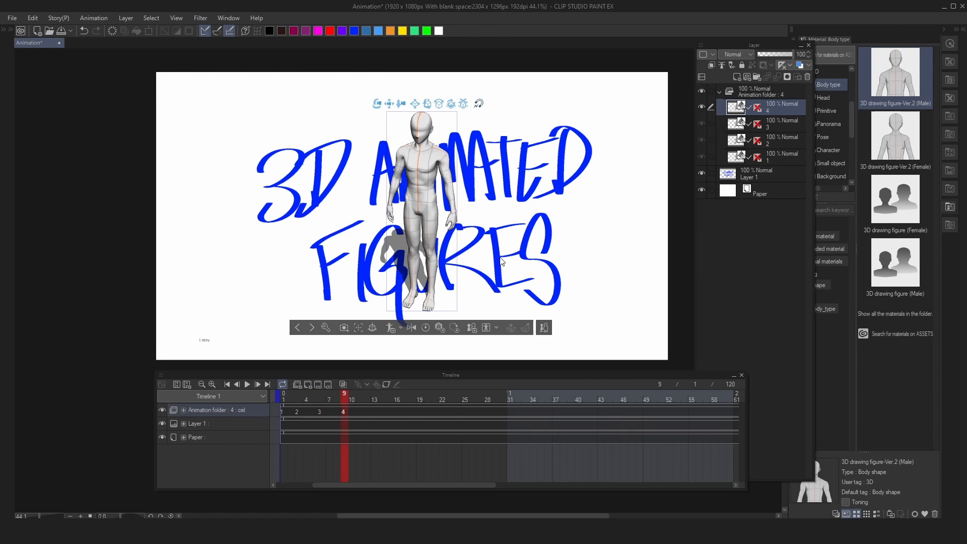
pyautogui.moveTo(492, 259); pyautogui.dragTo(444, 277)
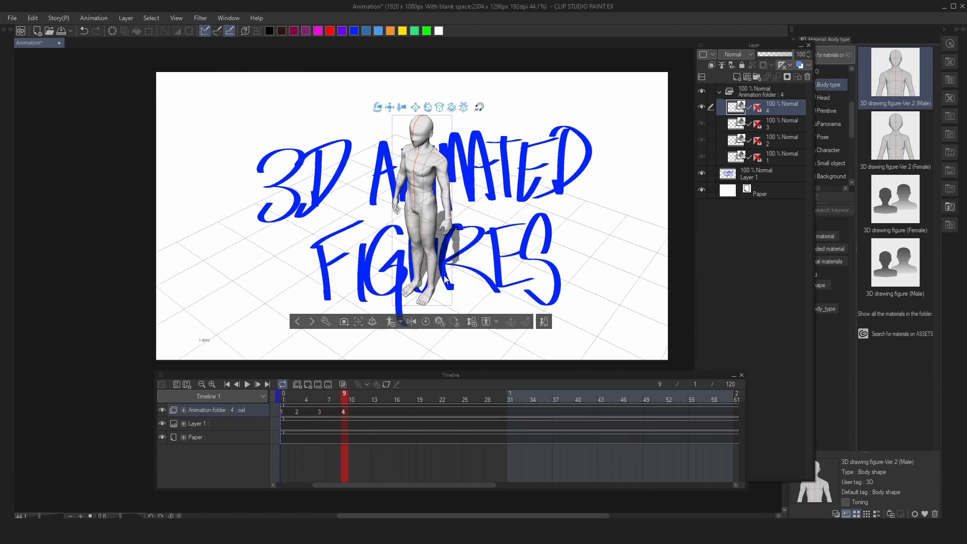
pyautogui.click(291, 394)
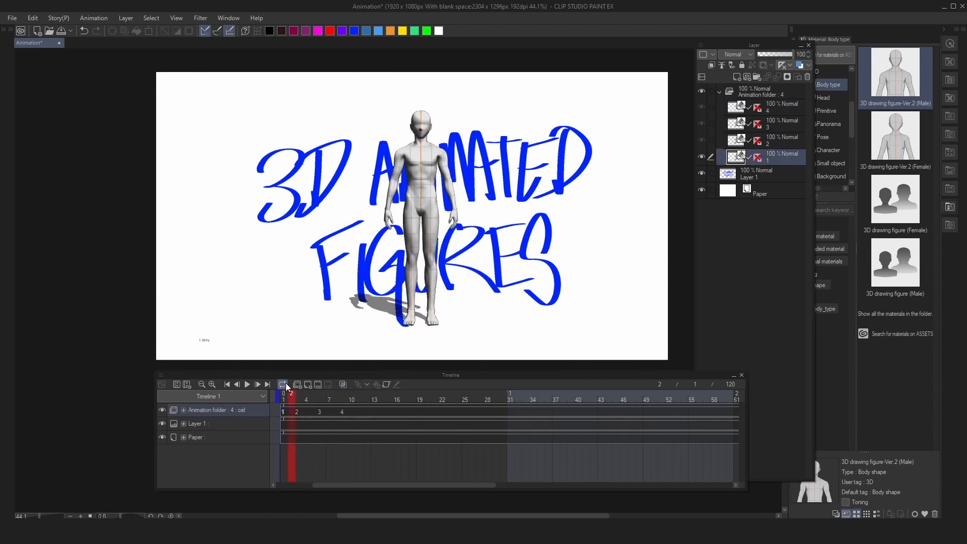
# Step: Play back the 3D figure animation
pyautogui.press('space')
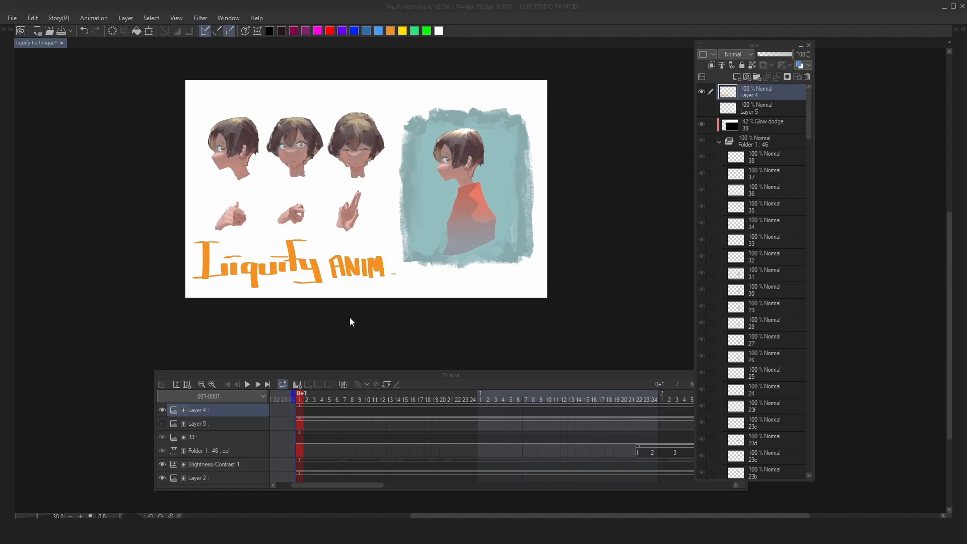
# Step: Frame the liquify artwork and play through the portrait animation on timeline 001-0001, returning the timeline view to its start
pyautogui.scroll(2, 320, 240)
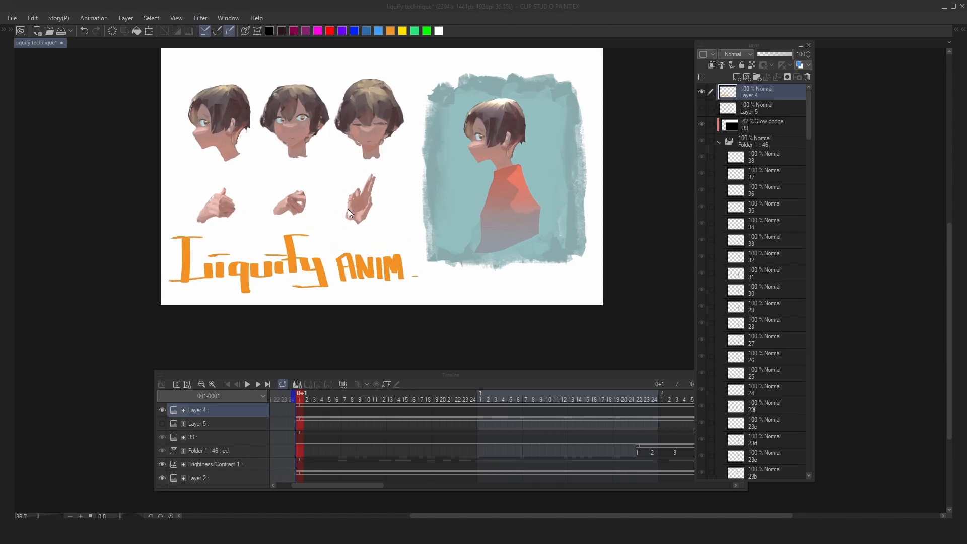
pyautogui.click(125, 175)
pyautogui.moveTo(202, 190); pyautogui.dragTo(222, 234)
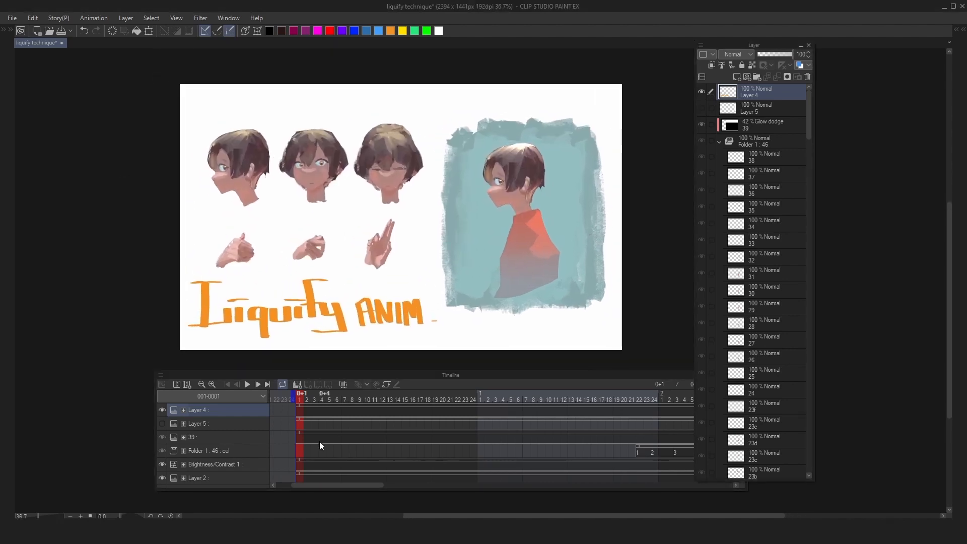
pyautogui.moveTo(309, 397); pyautogui.dragTo(546, 398)
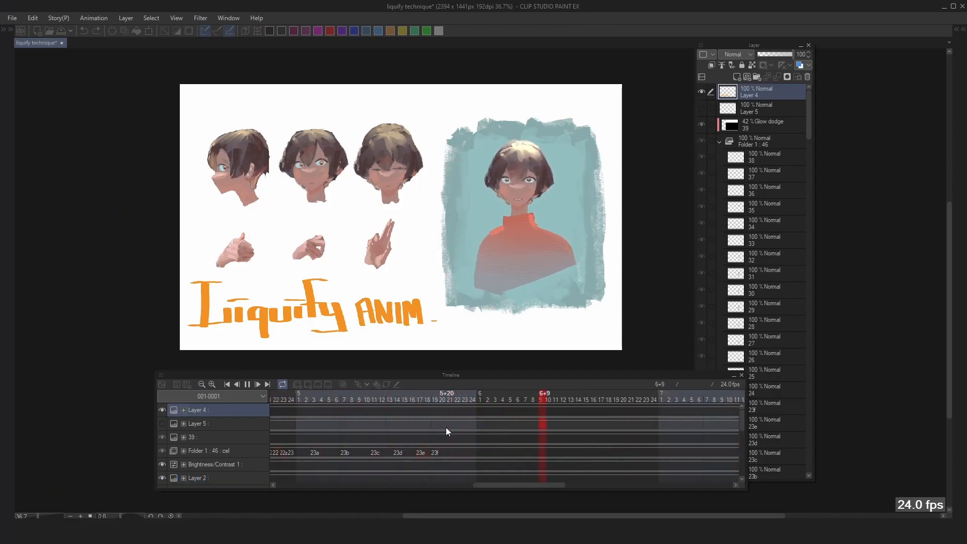
pyautogui.moveTo(479, 485); pyautogui.dragTo(306, 486)
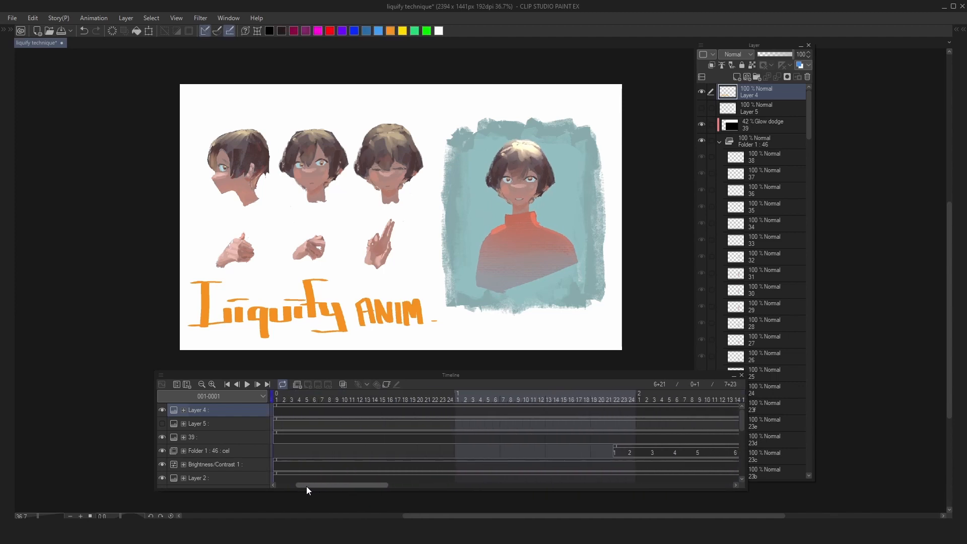
# Step: Scrub the liquify animation to frame 1+19 and play it back with the whole artwork in view
pyautogui.click(348, 422)
pyautogui.moveTo(391, 398); pyautogui.dragTo(660, 399)
pyautogui.scroll(3, 521, 215)
pyautogui.scroll(3, 521, 216)
pyautogui.scroll(-2, 533, 167)
pyautogui.scroll(-4, 558, 202)
pyautogui.scroll(1, 494, 300)
pyautogui.scroll(1, 494, 300)
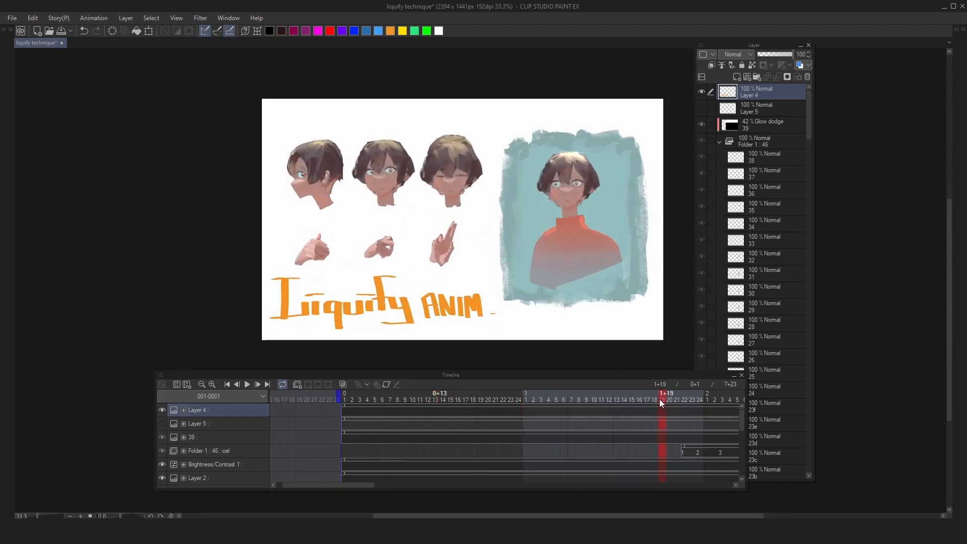
pyautogui.press('space')
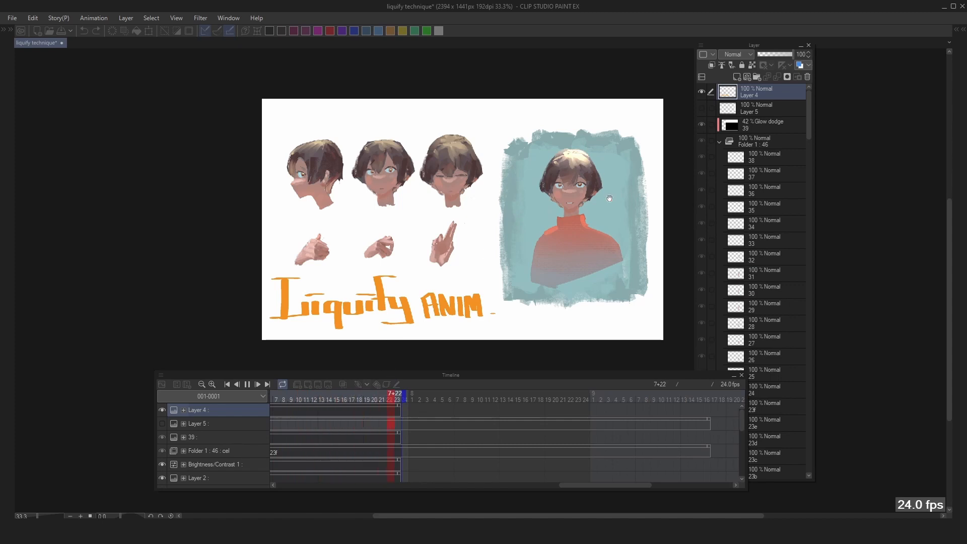
# Step: Examine the opening frames of the liquify portrait animation up close
pyautogui.moveTo(633, 186); pyautogui.dragTo(785, 173)
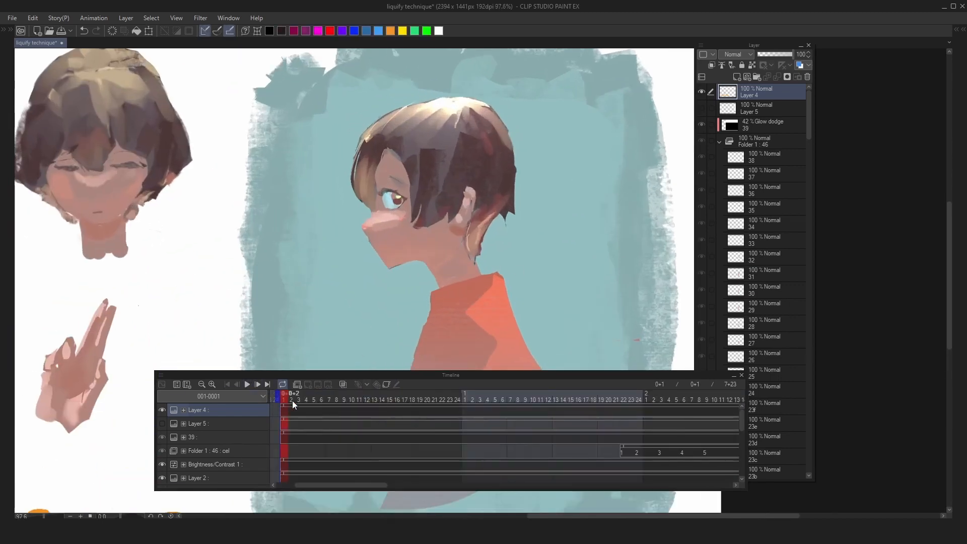
pyautogui.moveTo(292, 400)
pyautogui.mouseDown()
pyautogui.moveTo(651, 403)
pyautogui.moveTo(299, 401)
pyautogui.mouseUp()
pyautogui.scroll(-6, 600, 256)
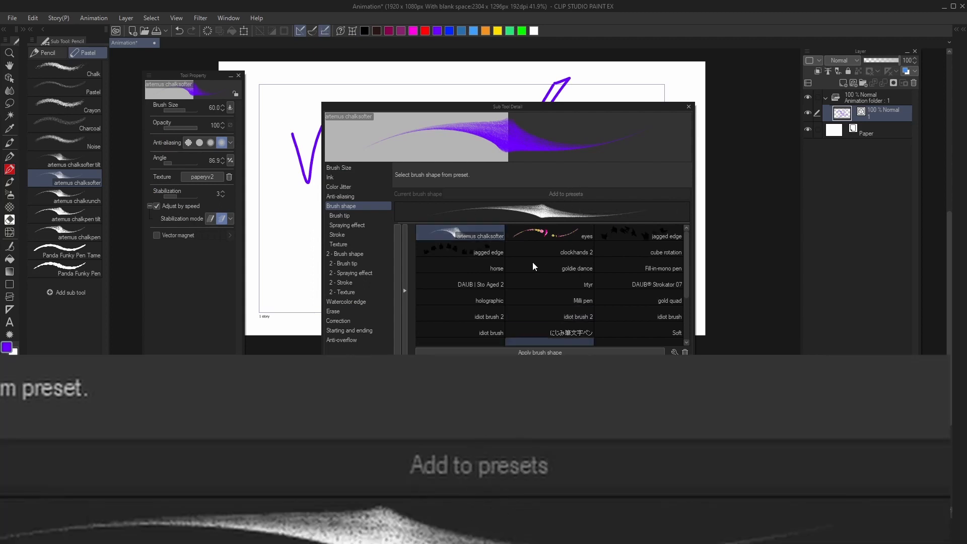
# Step: Change the vector lettering's brush shape to artemus chalksofter and increase its brush size
pyautogui.click(688, 107)
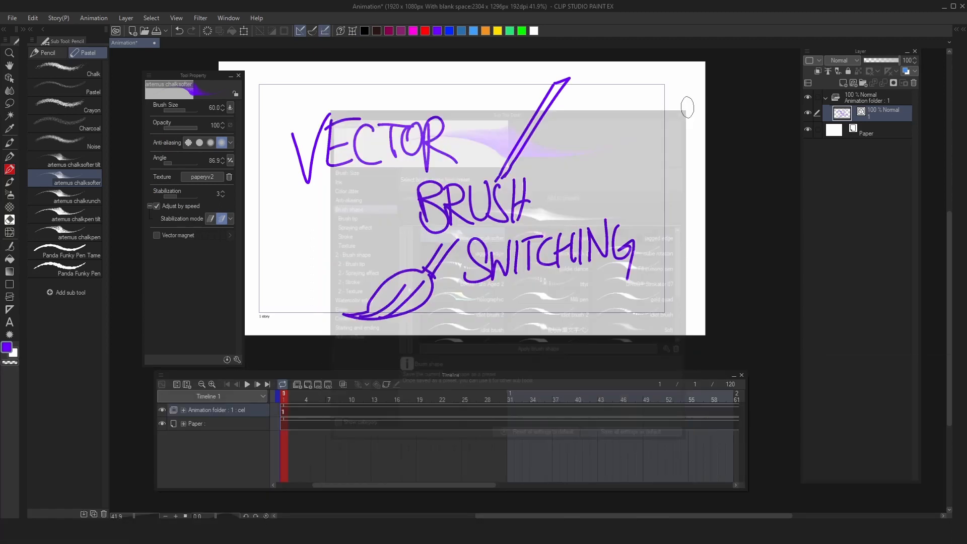
pyautogui.click(9, 78)
pyautogui.click(230, 230)
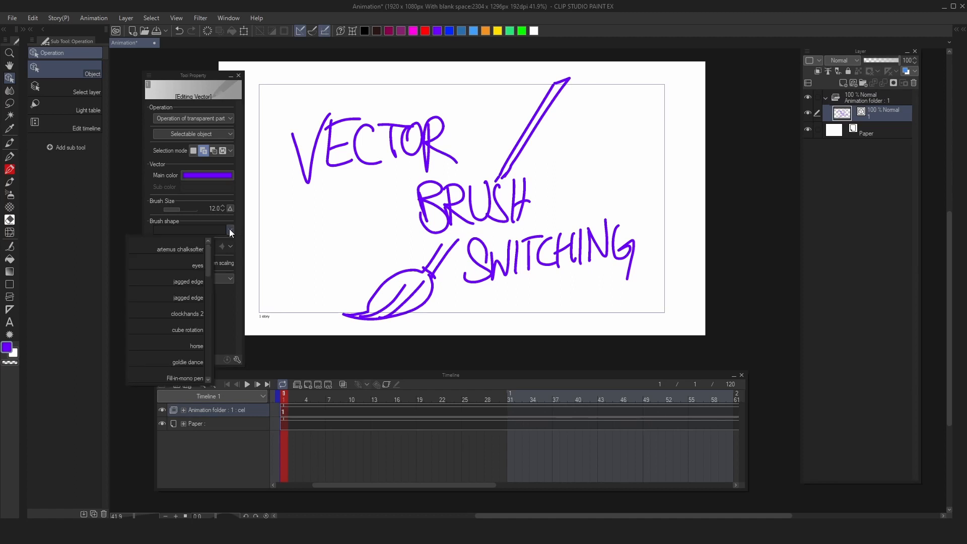
pyautogui.click(191, 246)
pyautogui.scroll(2, 398, 218)
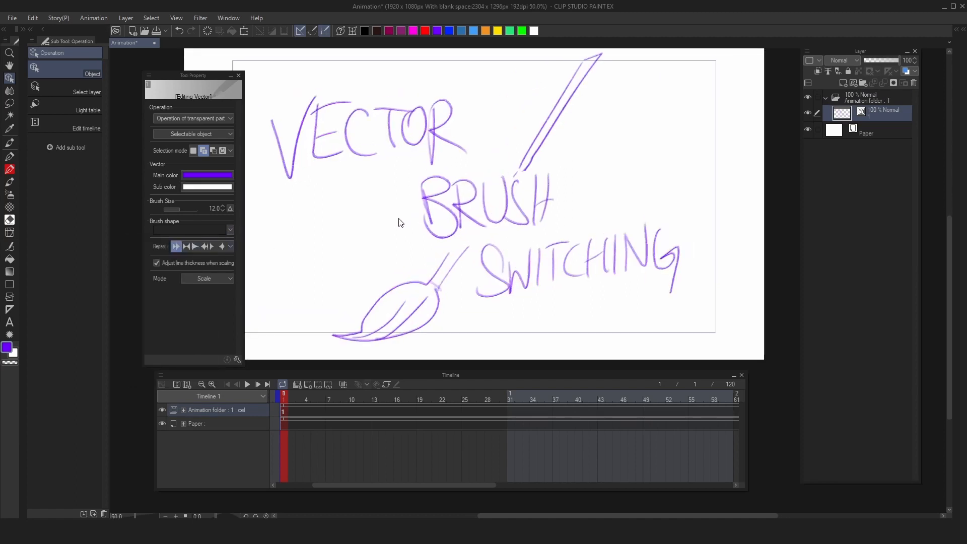
pyautogui.scroll(-2, 410, 221)
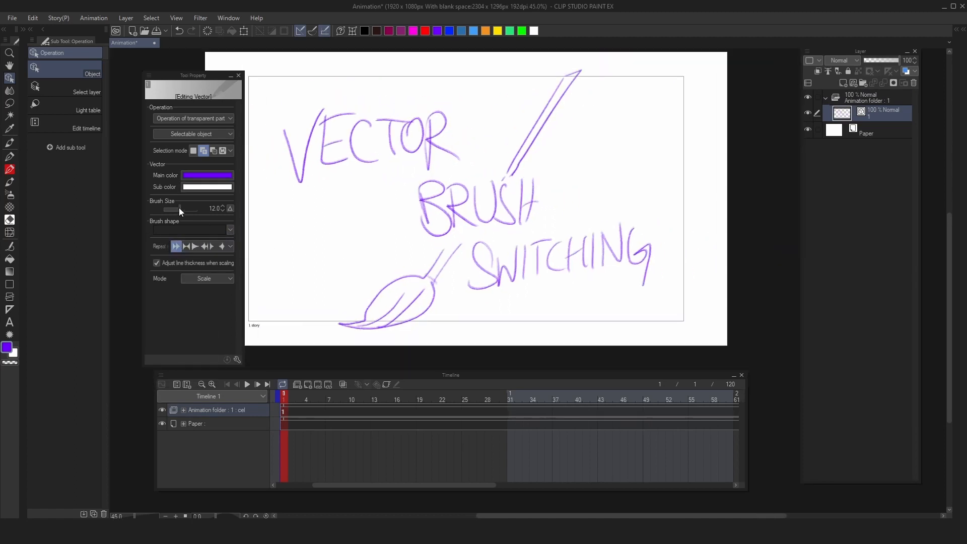
pyautogui.moveTo(179, 207); pyautogui.dragTo(186, 208)
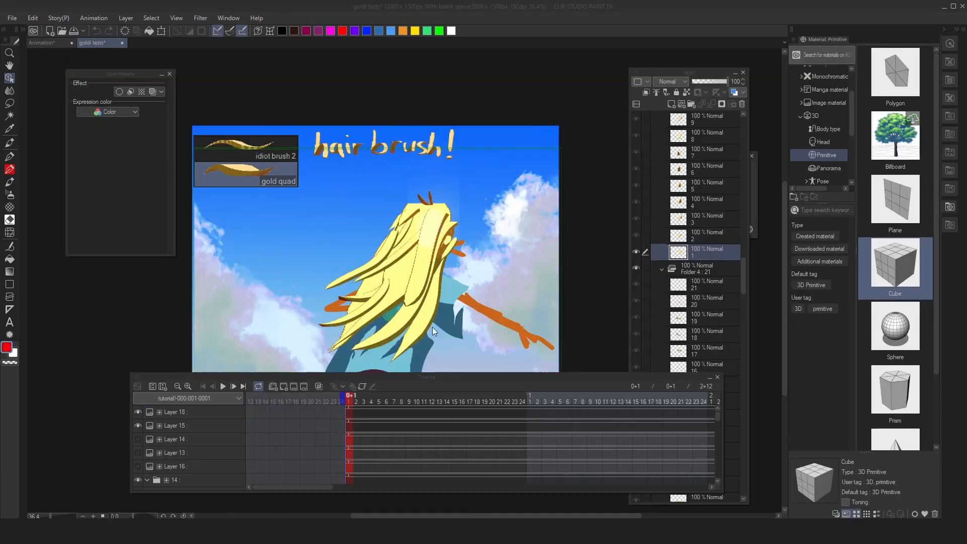
# Step: Scrub through the hair brush animation and play it back
pyautogui.moveTo(370, 398); pyautogui.dragTo(644, 398)
pyautogui.press('space')
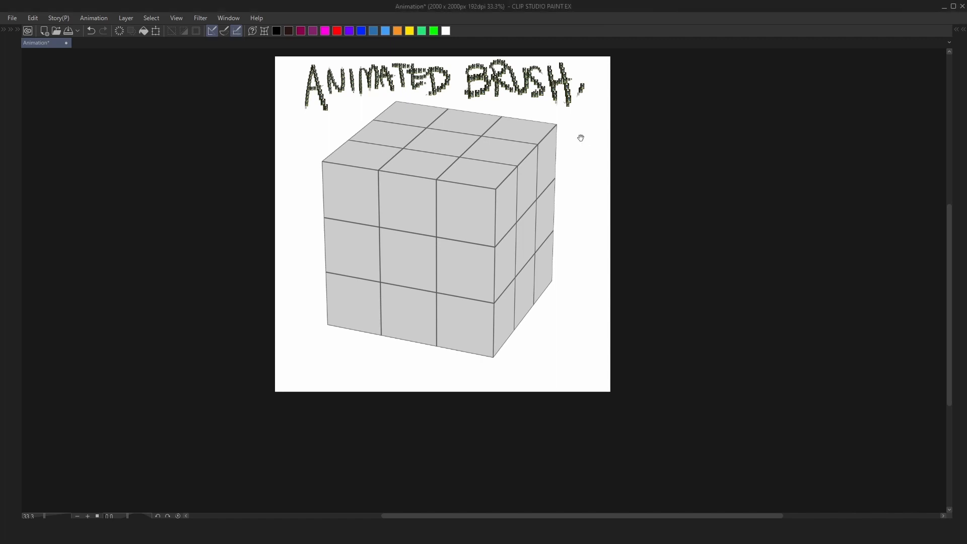
# Step: Bring back the hidden palettes and duplicate the Milli pen sub tool as Milli pen 2
pyautogui.moveTo(579, 136)
pyautogui.mouseDown()
pyautogui.moveTo(602, 164)
pyautogui.moveTo(628, 162)
pyautogui.moveTo(636, 147)
pyautogui.mouseUp()
pyautogui.press('Tab')
pyautogui.moveTo(584, 198); pyautogui.dragTo(570, 175)
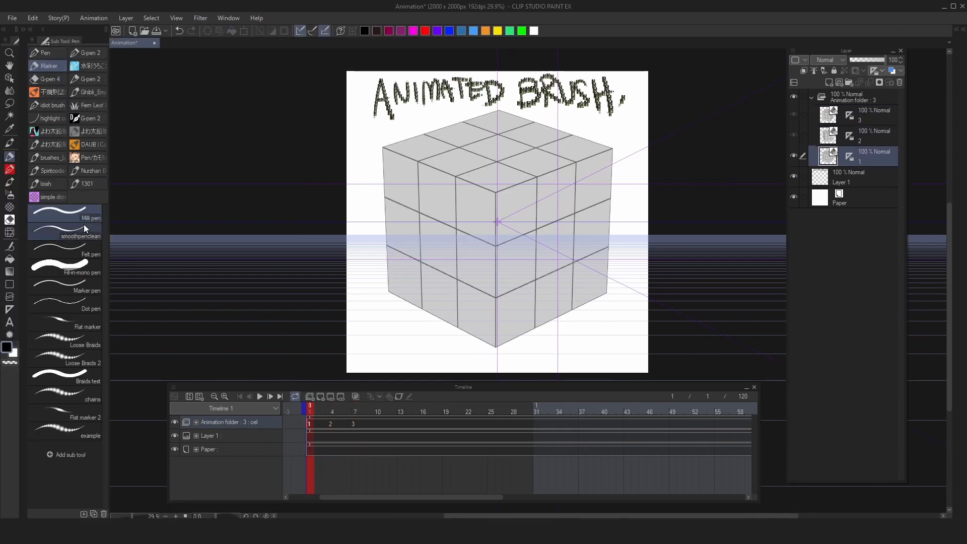
pyautogui.rightClick(85, 215)
pyautogui.click(115, 225)
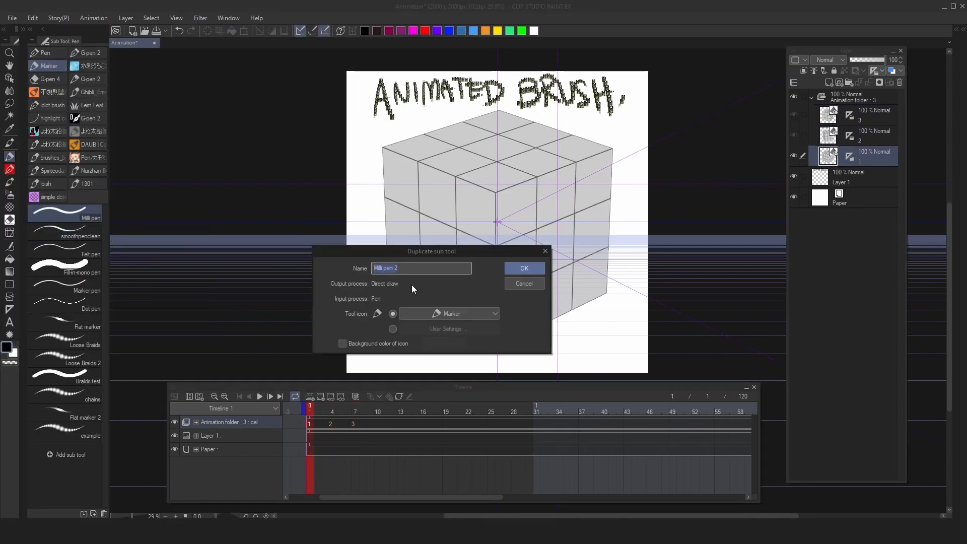
pyautogui.click(536, 269)
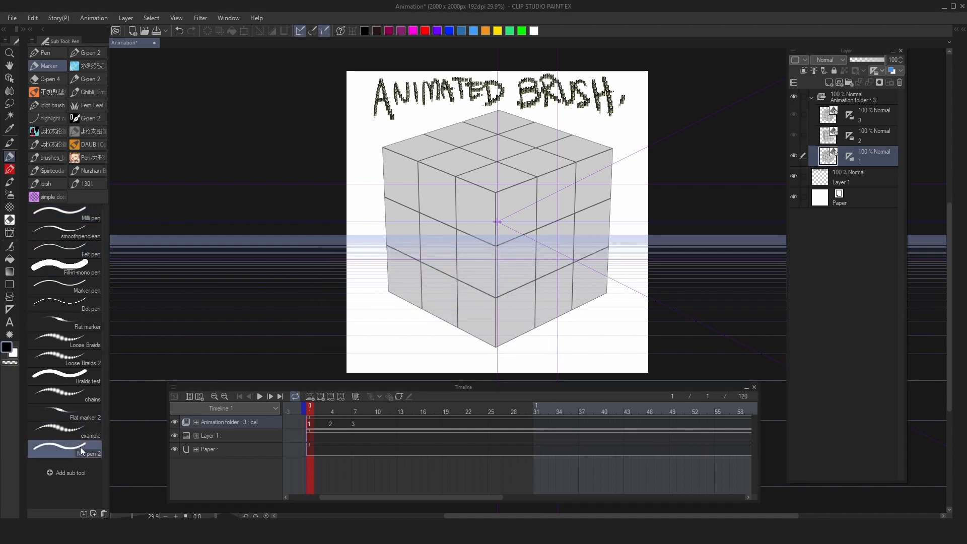
# Step: Start the layer conversion for the 3D cube on cel 3 and open the choice of layer type
pyautogui.rightClick(850, 112)
pyautogui.click(879, 293)
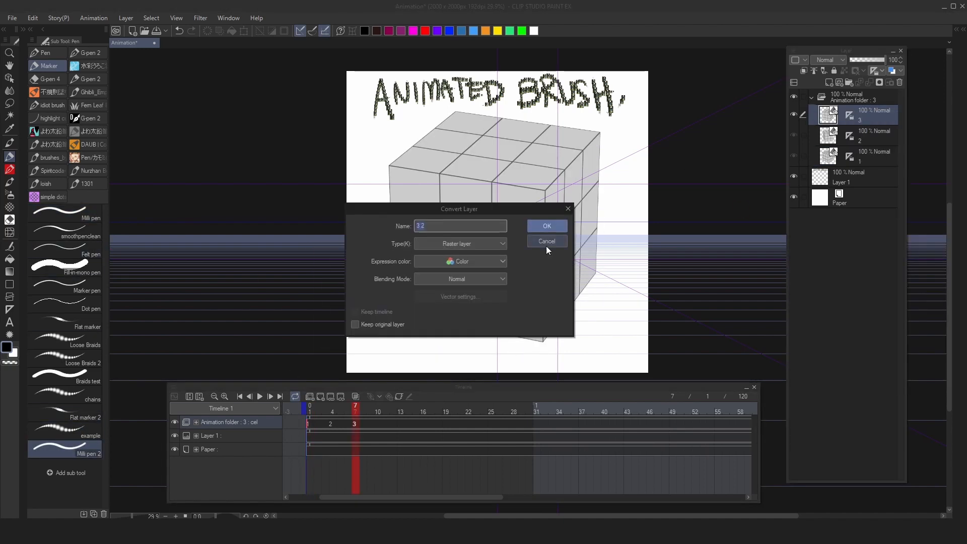
pyautogui.click(460, 244)
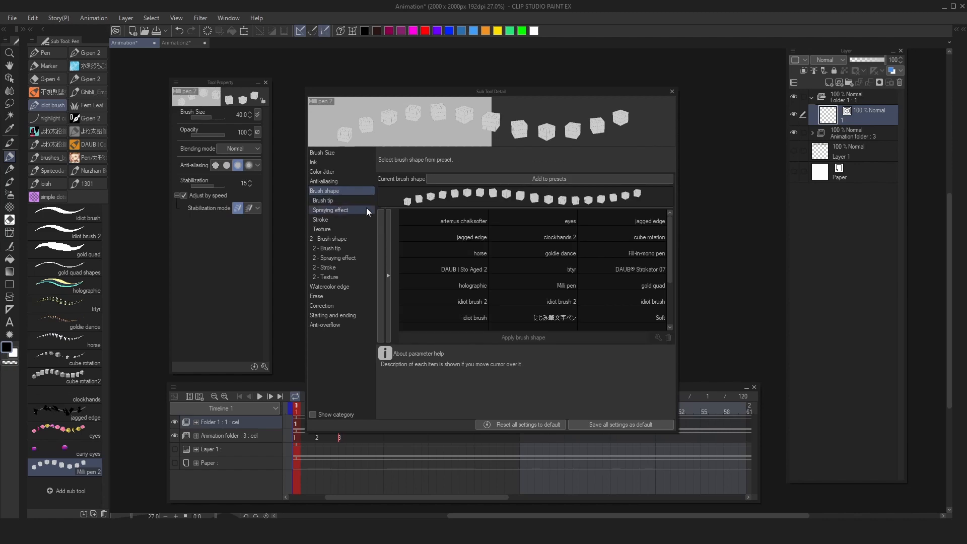
# Step: Add the Milli pen 2 cube brush shape to the presets and apply it to the cels' vector lines at brush size 162.1
pyautogui.click(526, 180)
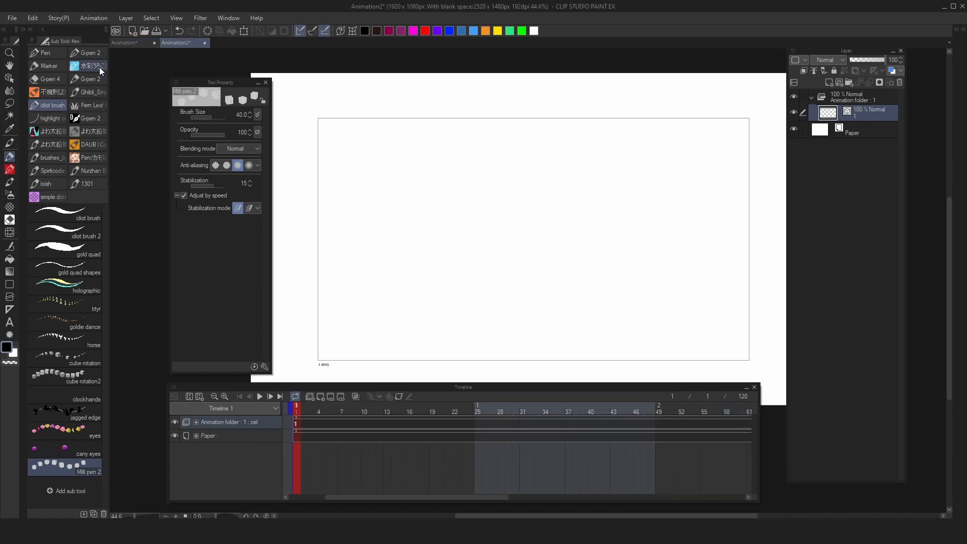
pyautogui.press('p')
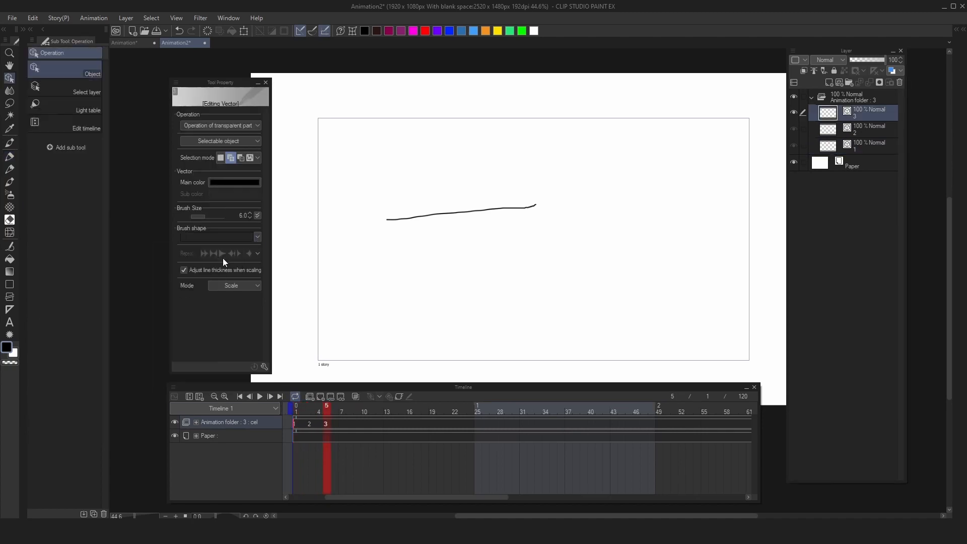
pyautogui.click(220, 236)
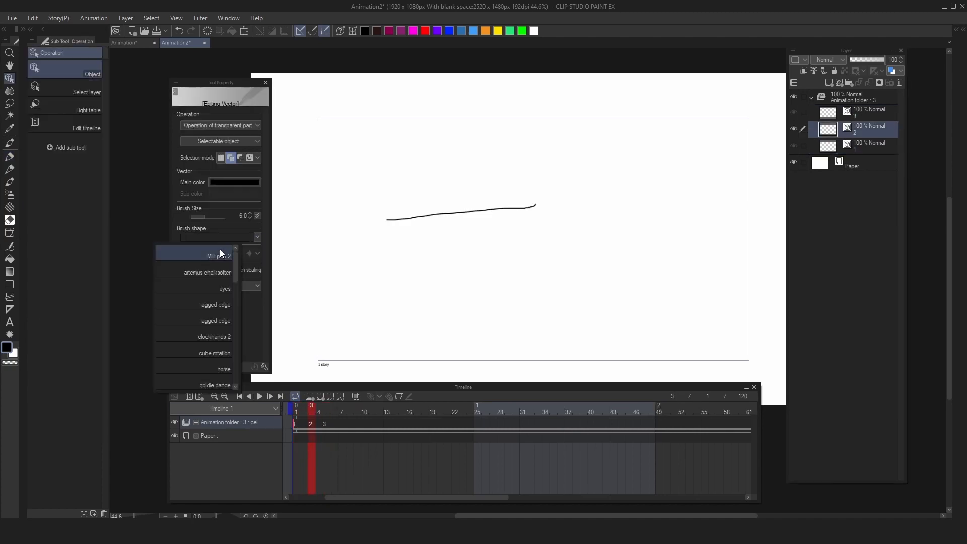
pyautogui.click(219, 251)
pyautogui.click(216, 217)
pyautogui.hotkey('alt', ']')
pyautogui.hotkey('alt', '[')
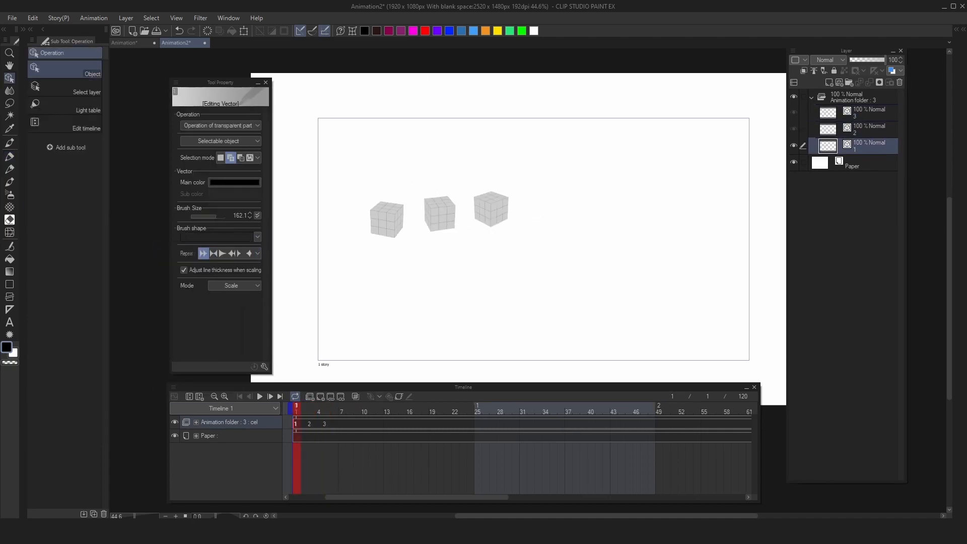
pyautogui.click(264, 367)
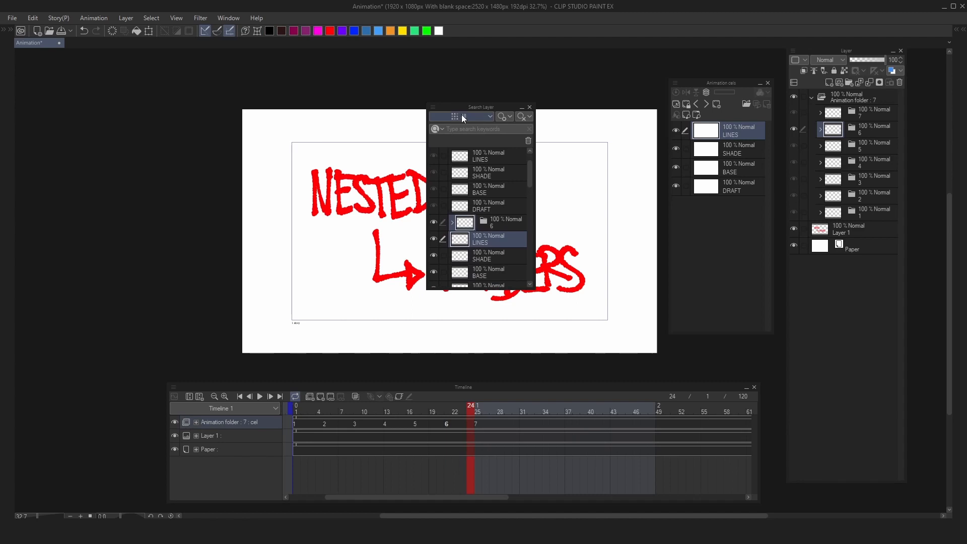
# Step: Filter the layer search by the name LINES
pyautogui.click(469, 132)
pyautogui.write('LINES')
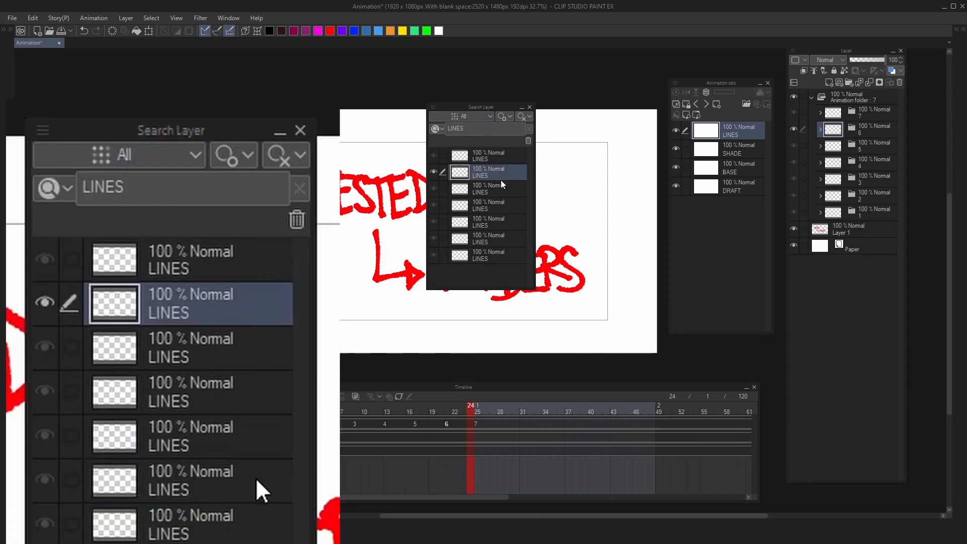
pyautogui.click(502, 266)
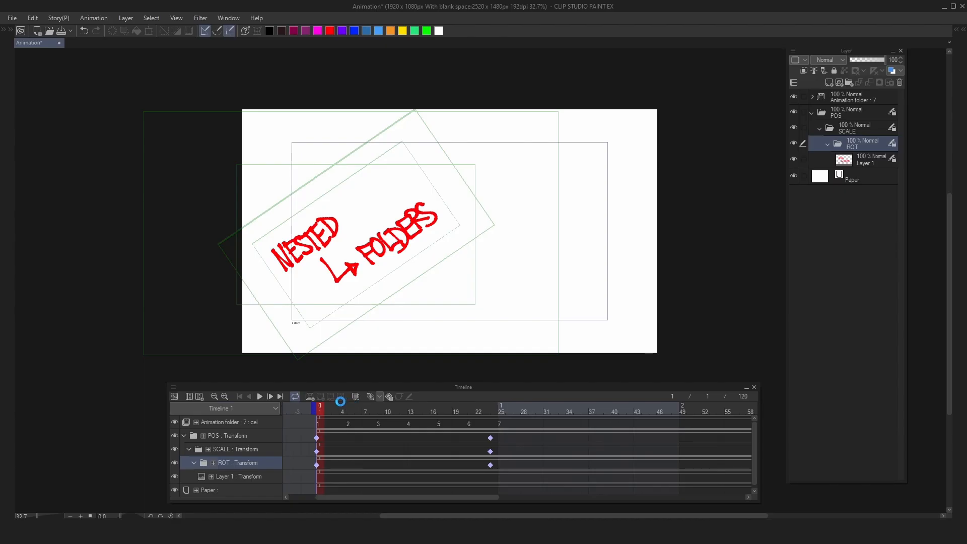
# Step: Play and stop the nested folders' transform animation
pyautogui.press('space')
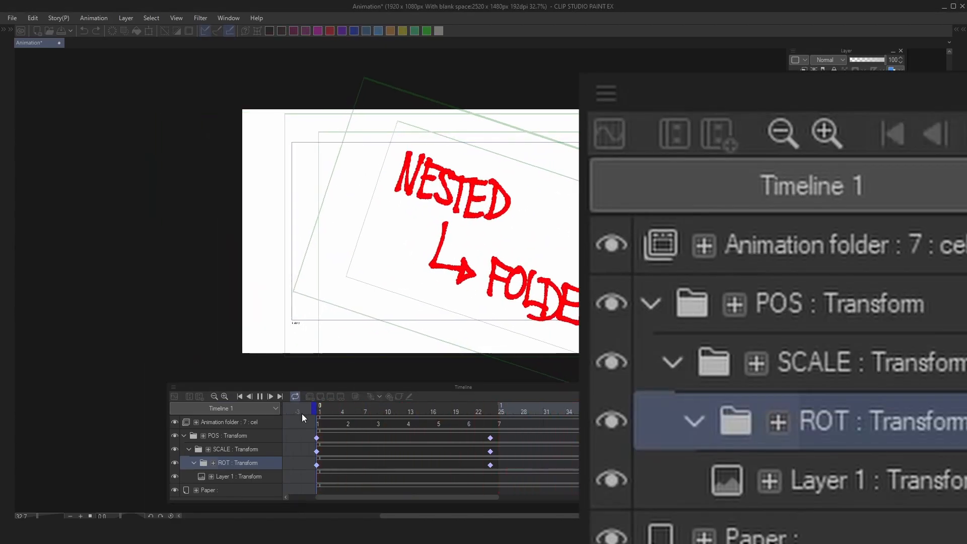
pyautogui.press('space')
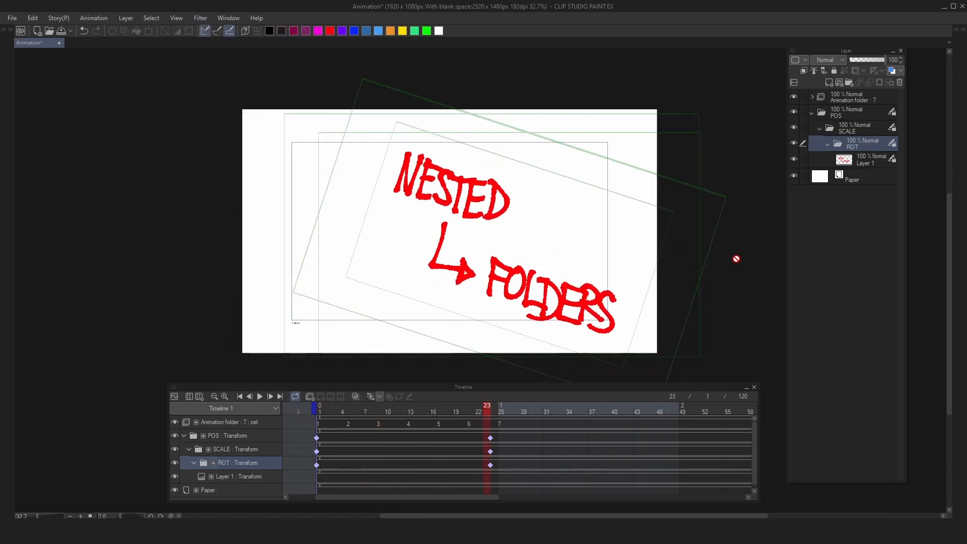
# Step: Hide the Position and Scale ratio curves in the ROT folder's graph, and switch to the SCALE folder's graph
pyautogui.click(174, 396)
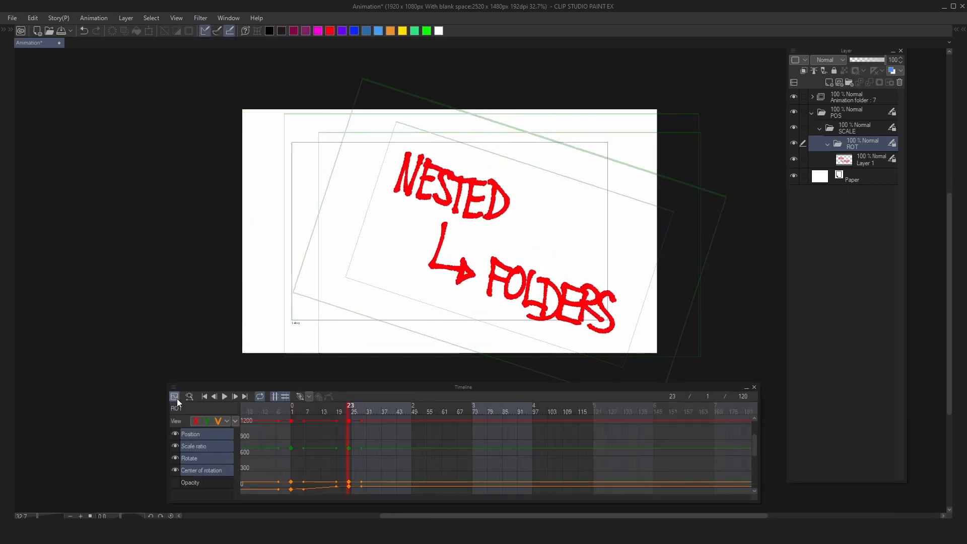
pyautogui.click(175, 434)
pyautogui.click(174, 446)
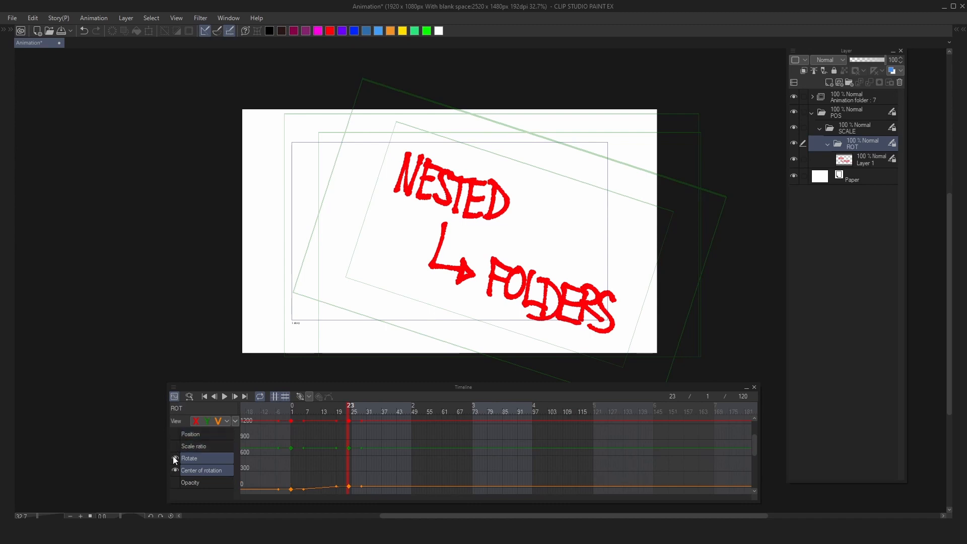
pyautogui.click(174, 397)
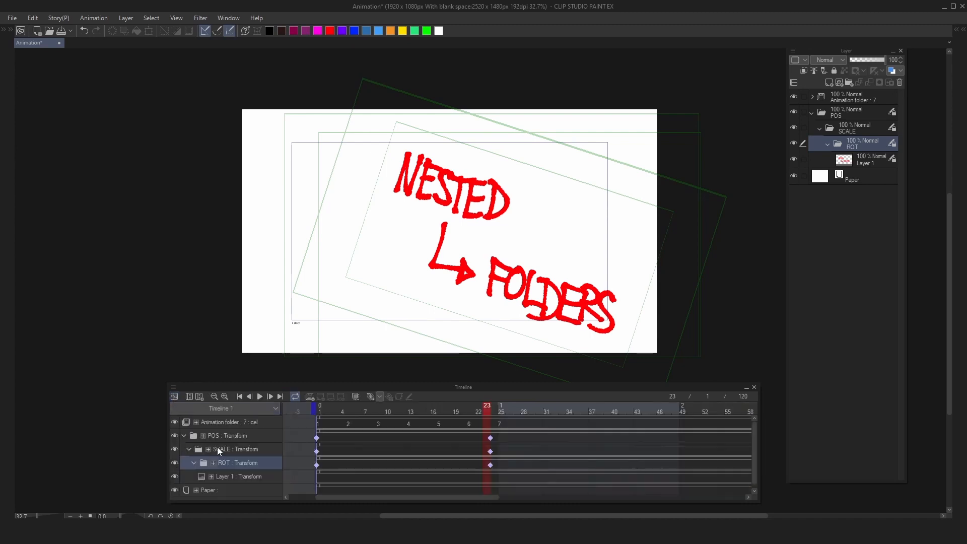
pyautogui.click(218, 450)
pyautogui.click(174, 396)
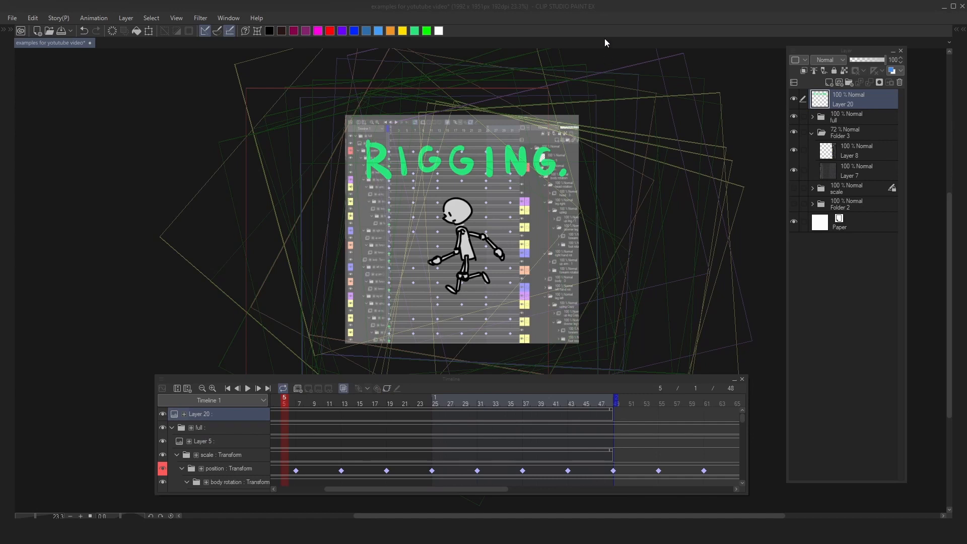
# Step: Move the rigged skeleton animation to frame 9
pyautogui.click(605, 39)
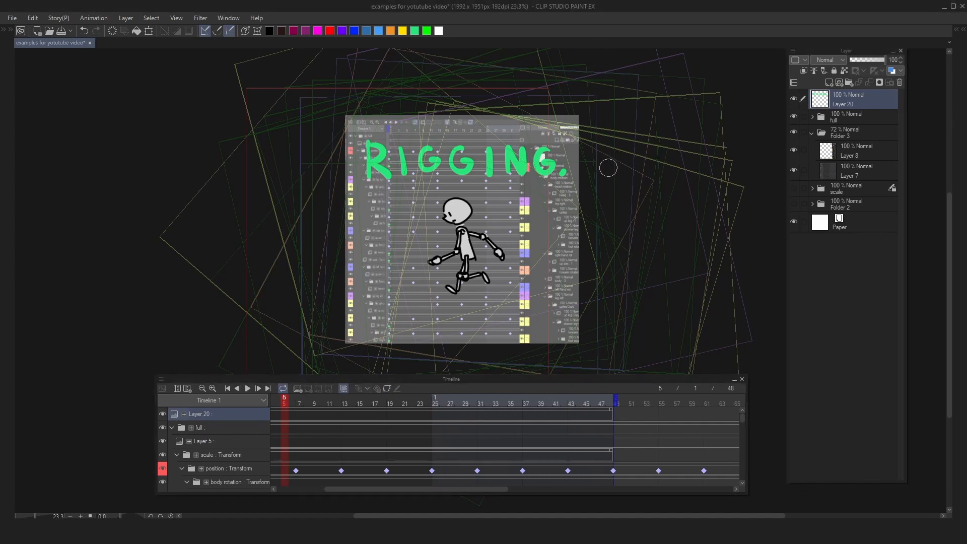
pyautogui.press('p')
pyautogui.click(318, 404)
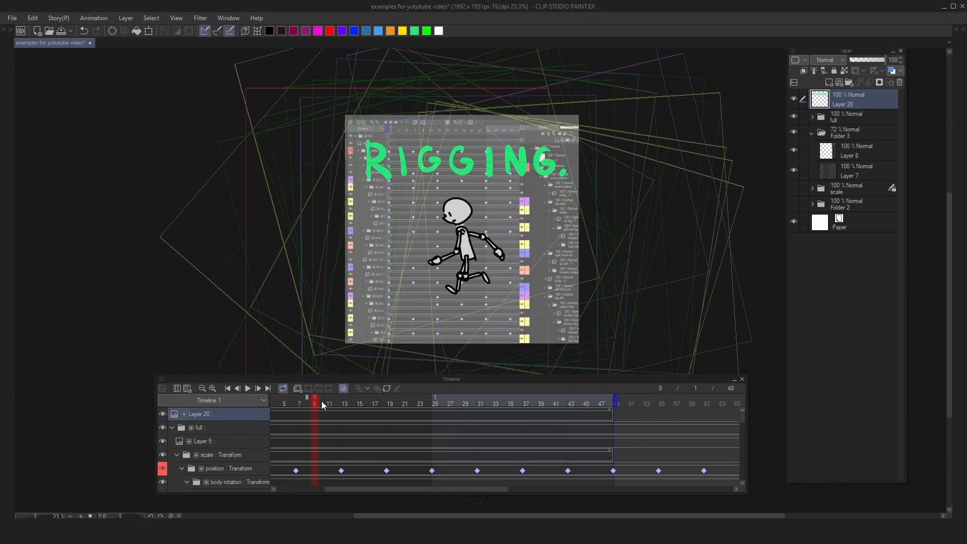
# Step: Turn off the keyframes on the rig's scale folder and inspect the skeleton's unposed body parts
pyautogui.click(239, 455)
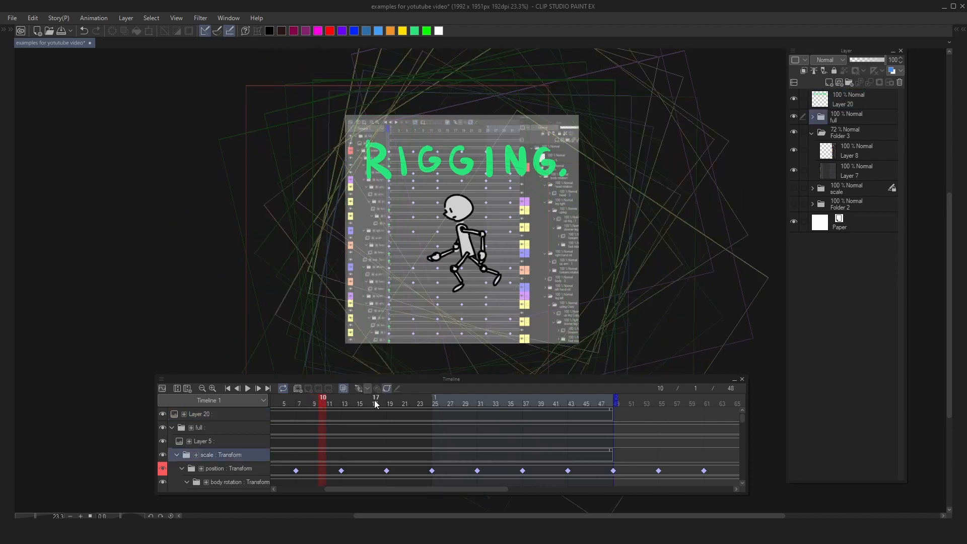
pyautogui.click(387, 388)
pyautogui.scroll(4, 459, 253)
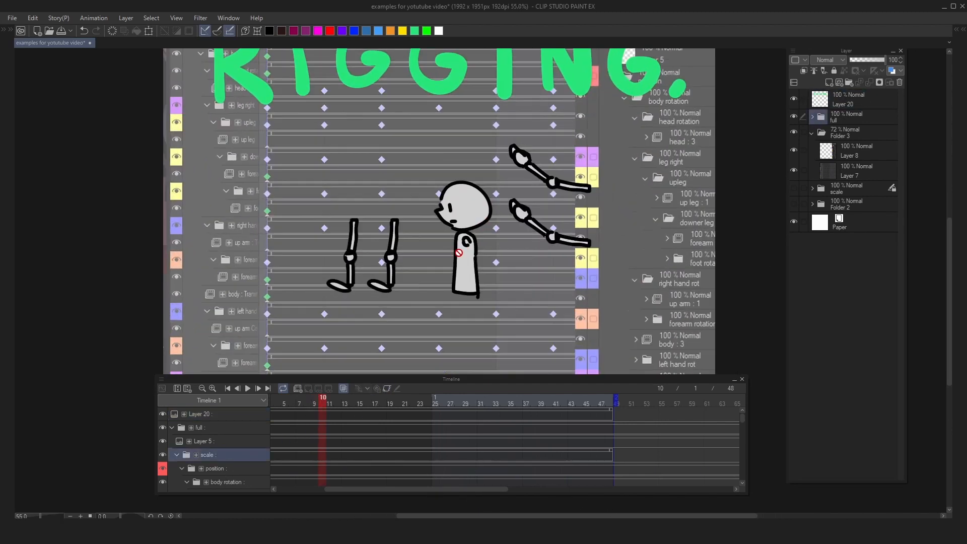
pyautogui.scroll(1, 458, 253)
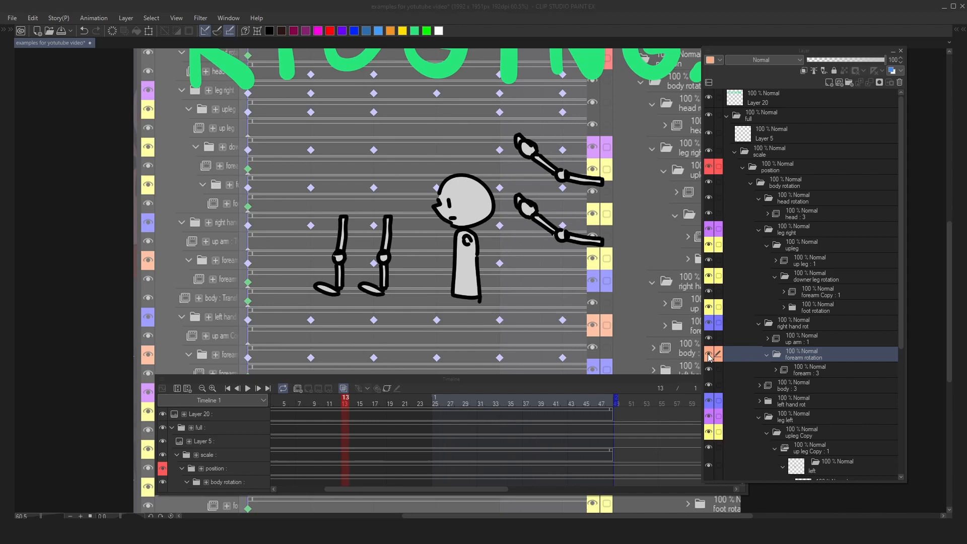
# Step: Hide the forearm rotation folder inside the right hand rot folder and show it again
pyautogui.click(709, 354)
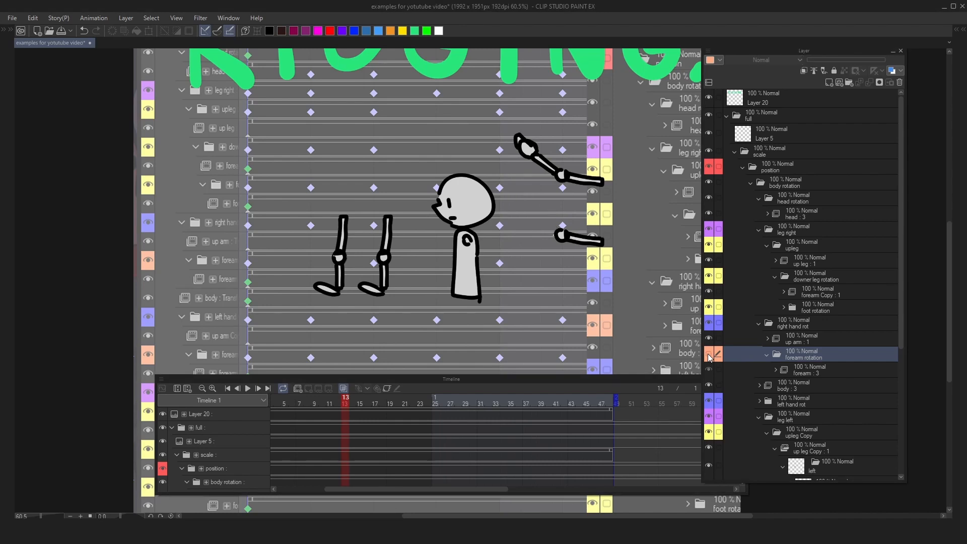
pyautogui.click(709, 355)
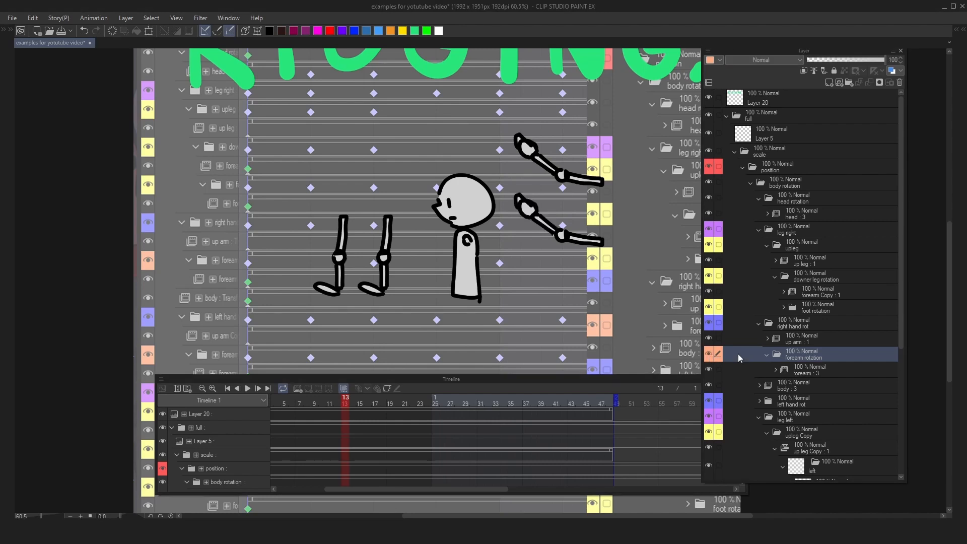
# Step: Turn the rig's keyframes back on and scrub through the skeleton's run animation from frame 1
pyautogui.click(388, 389)
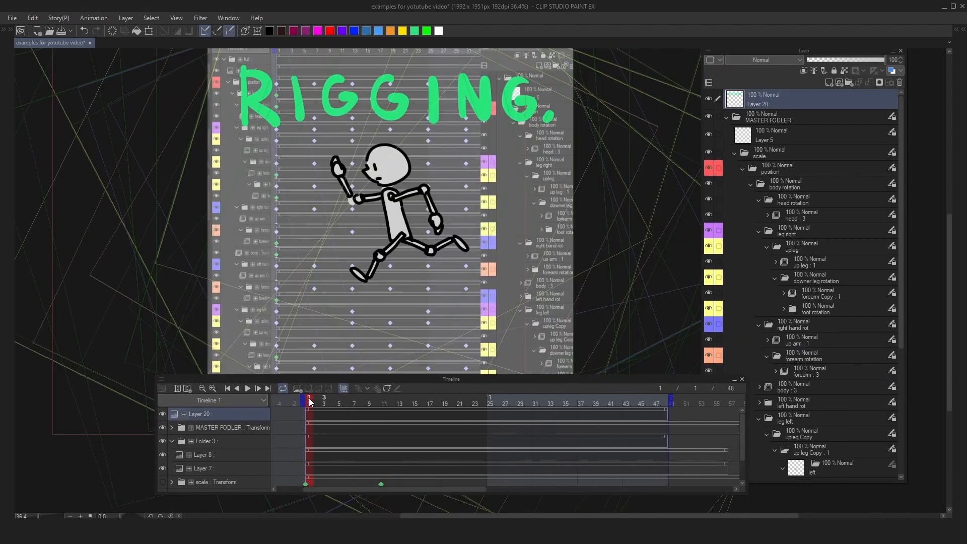
pyautogui.moveTo(308, 402); pyautogui.dragTo(425, 398)
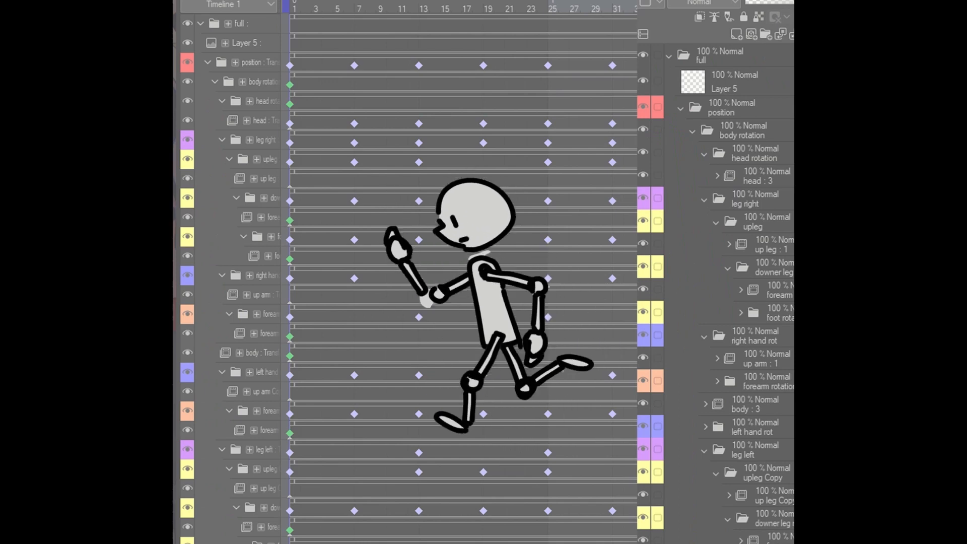